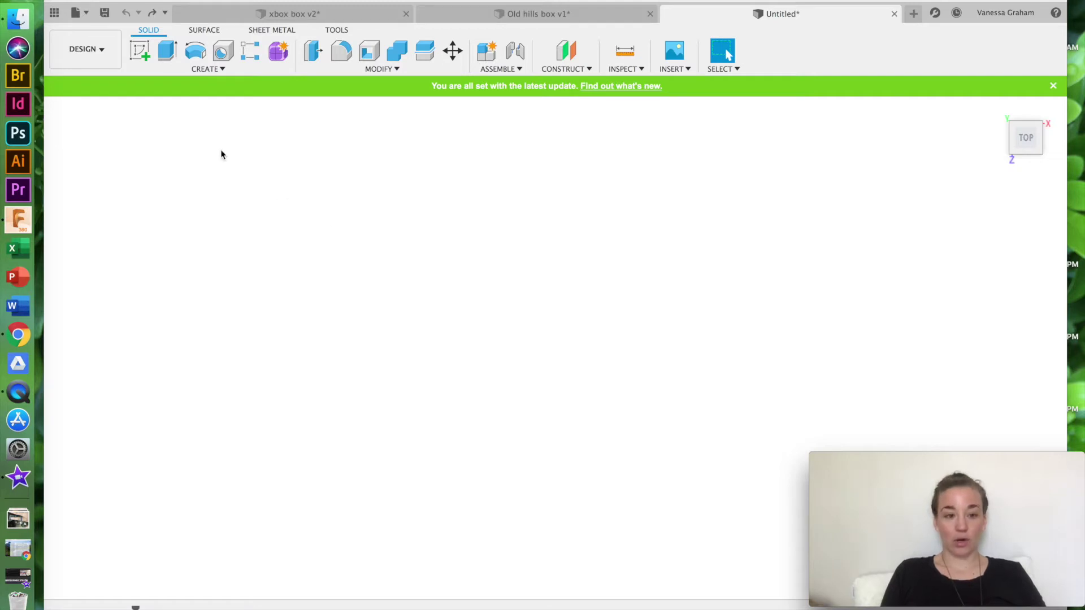
{"action": "left_click", "coordinate": [207, 70]}
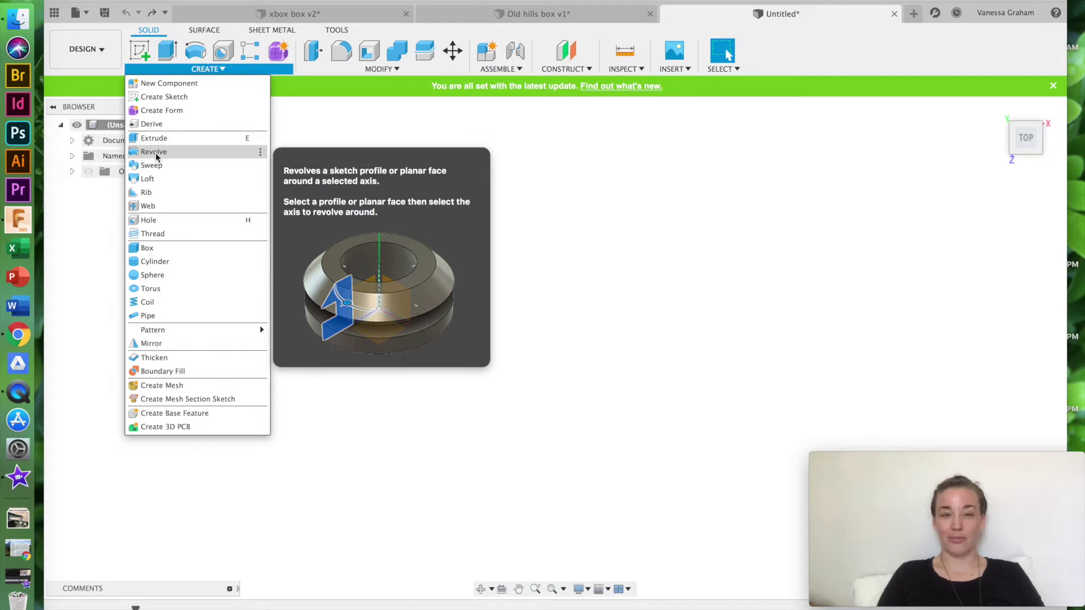
{"action": "left_click", "coordinate": [541, 293]}
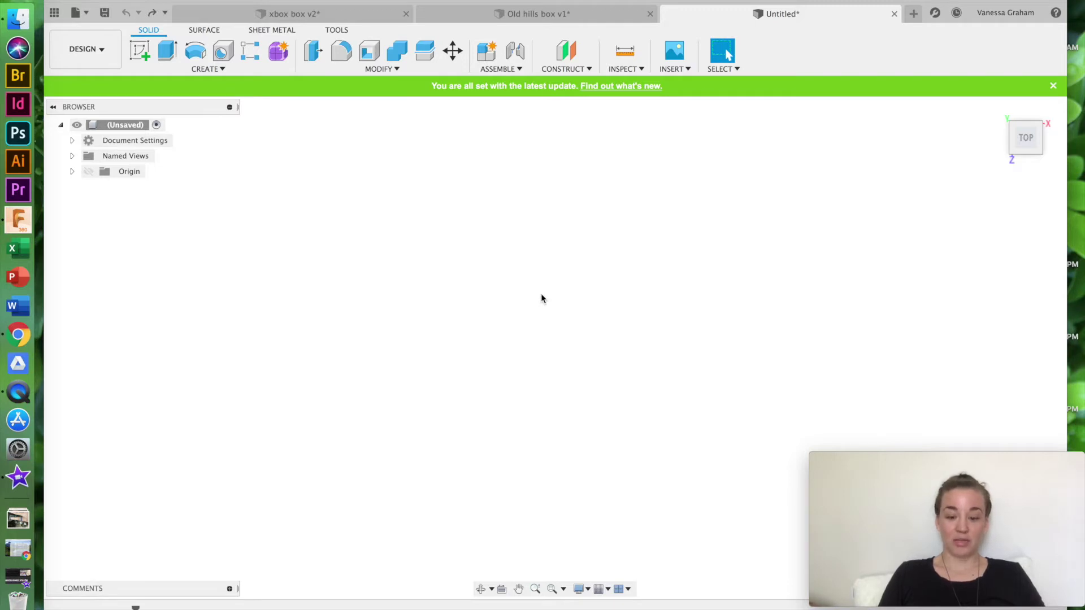
Examine the xbox box v2 design, hiding the Tension Fit Box Lid to inspect the bottom's inner lip before showing the lid again
{"action": "left_click", "coordinate": [302, 15]}
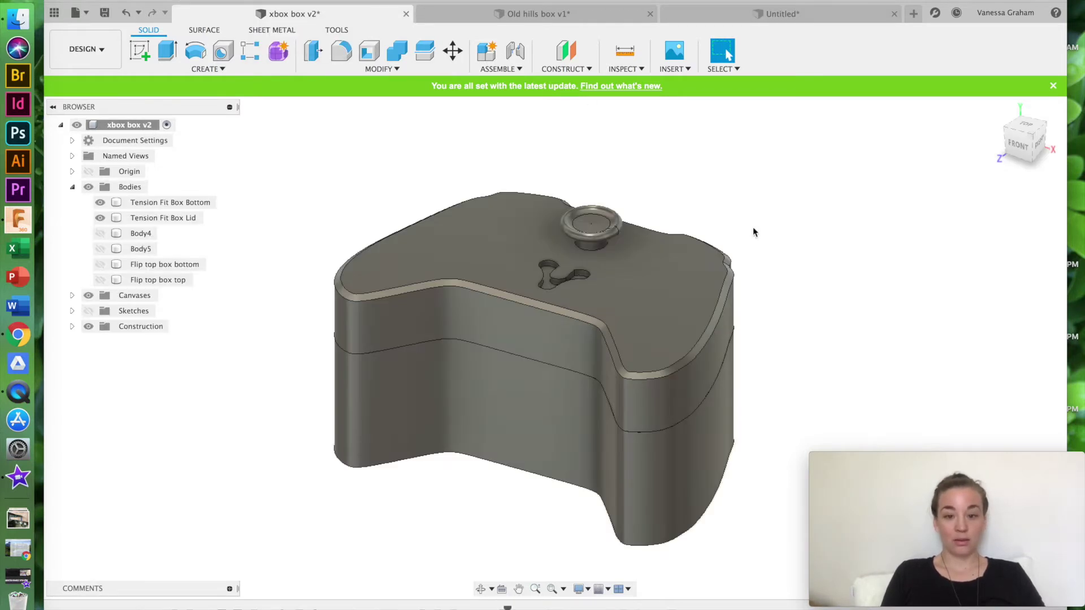
{"action": "mouse_move", "coordinate": [1024, 150]}
{"action": "left_mouse_down"}
{"action": "mouse_move", "coordinate": [993, 121]}
{"action": "mouse_move", "coordinate": [989, 80]}
{"action": "mouse_move", "coordinate": [1012, 140]}
{"action": "mouse_move", "coordinate": [1032, 158]}
{"action": "mouse_move", "coordinate": [1013, 140]}
{"action": "mouse_move", "coordinate": [1023, 168]}
{"action": "mouse_move", "coordinate": [983, 162]}
{"action": "mouse_move", "coordinate": [994, 141]}
{"action": "mouse_move", "coordinate": [1026, 150]}
{"action": "left_mouse_up"}
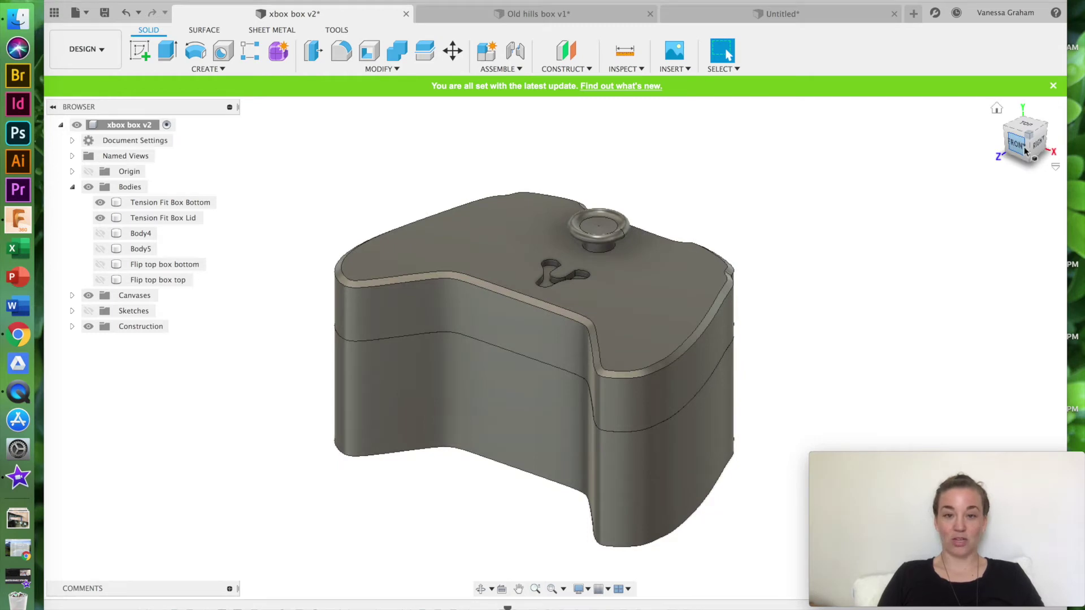
{"action": "left_click", "coordinate": [101, 220]}
{"action": "left_click", "coordinate": [100, 219]}
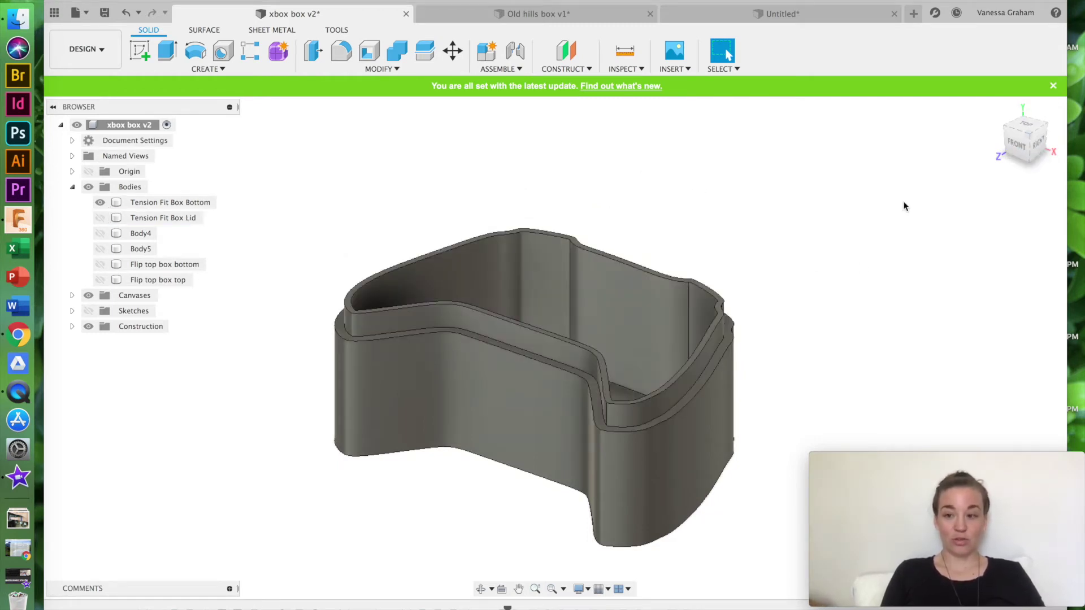
{"action": "mouse_move", "coordinate": [1024, 139]}
{"action": "left_mouse_down"}
{"action": "mouse_move", "coordinate": [1010, 194]}
{"action": "mouse_move", "coordinate": [1028, 136]}
{"action": "left_mouse_up"}
{"action": "left_click", "coordinate": [99, 218]}
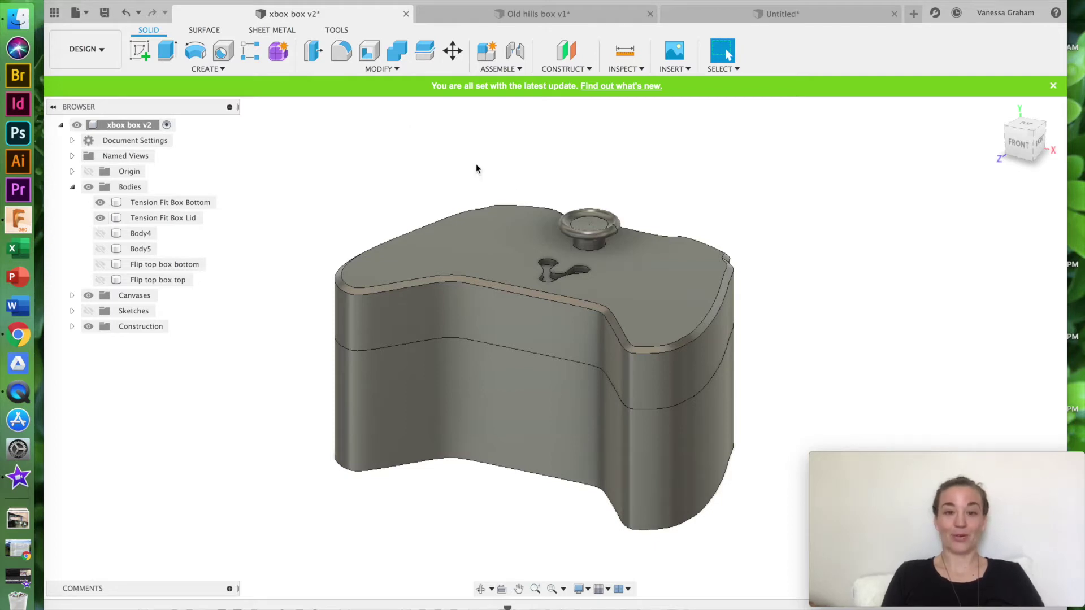
{"action": "left_click", "coordinate": [781, 22]}
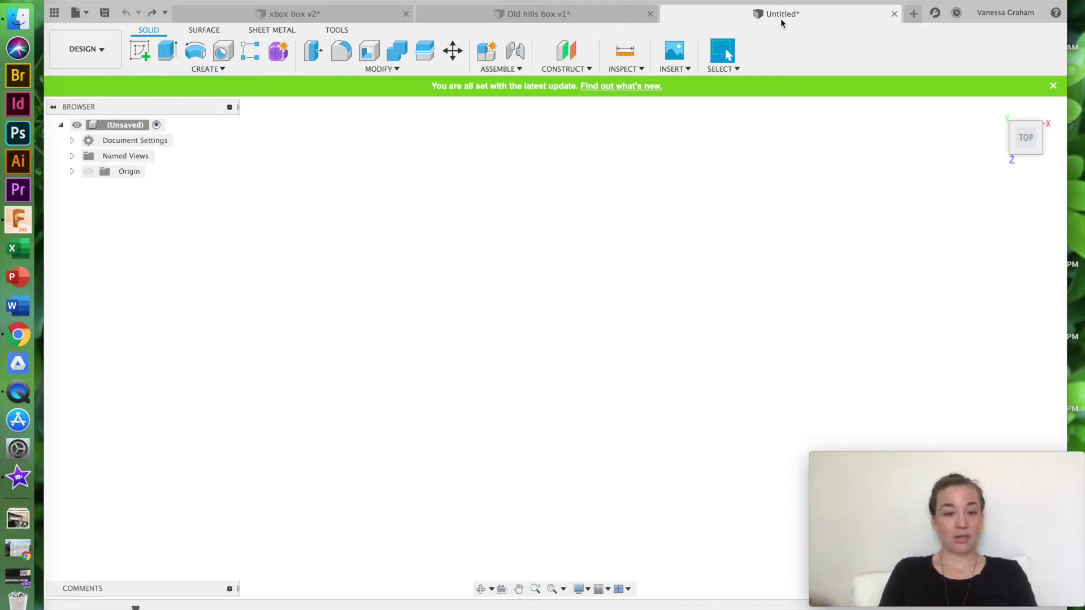
{"action": "left_click", "coordinate": [212, 72]}
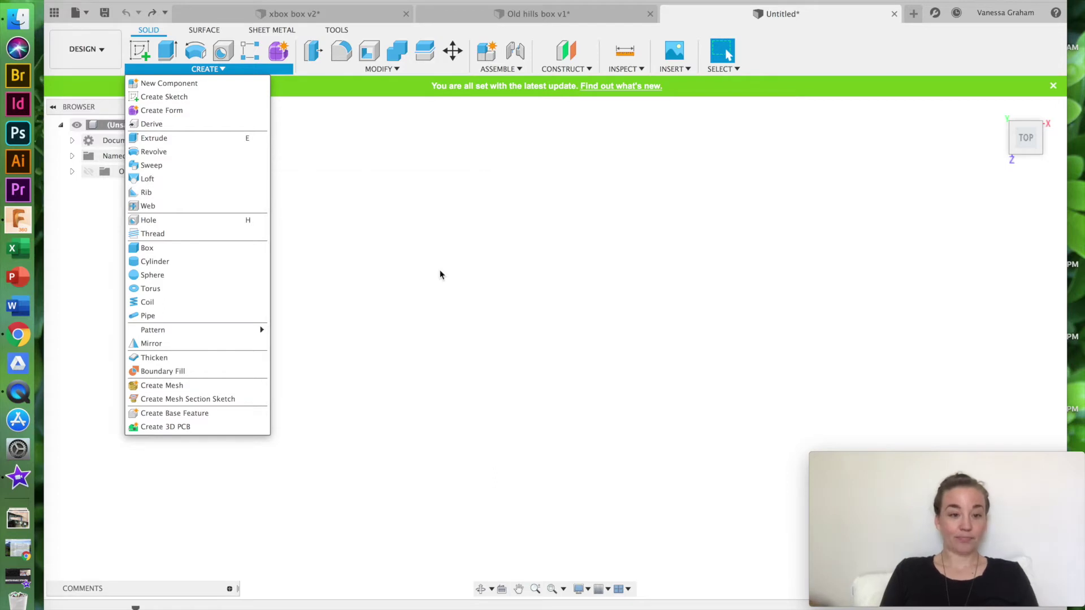
{"action": "left_click", "coordinate": [439, 269]}
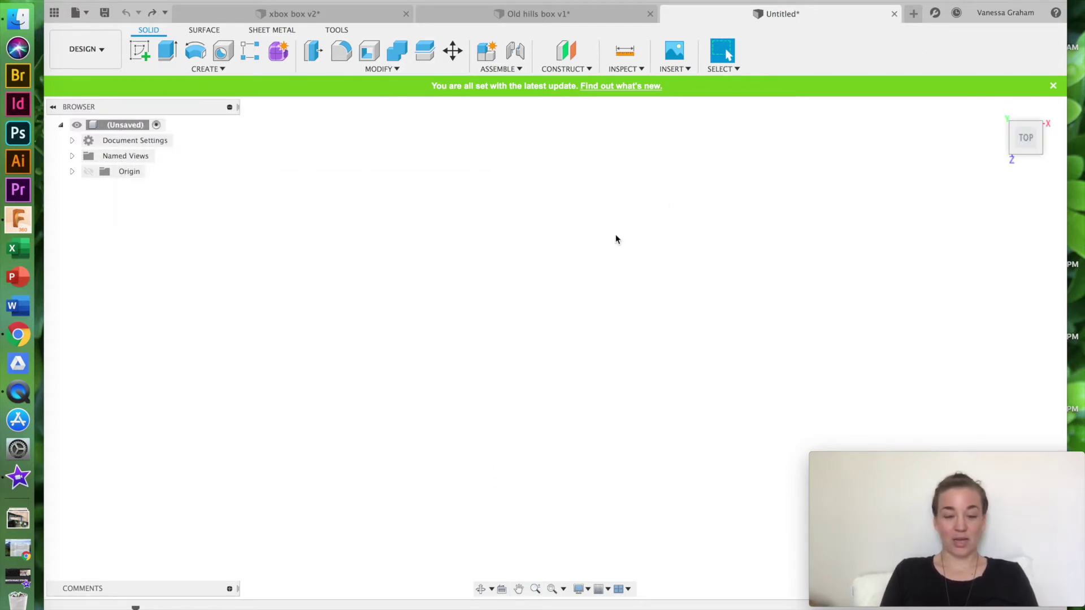
Examine the two stacked bodies of the Old hills box v1 design from the right side and at an angle
{"action": "left_click", "coordinate": [584, 15]}
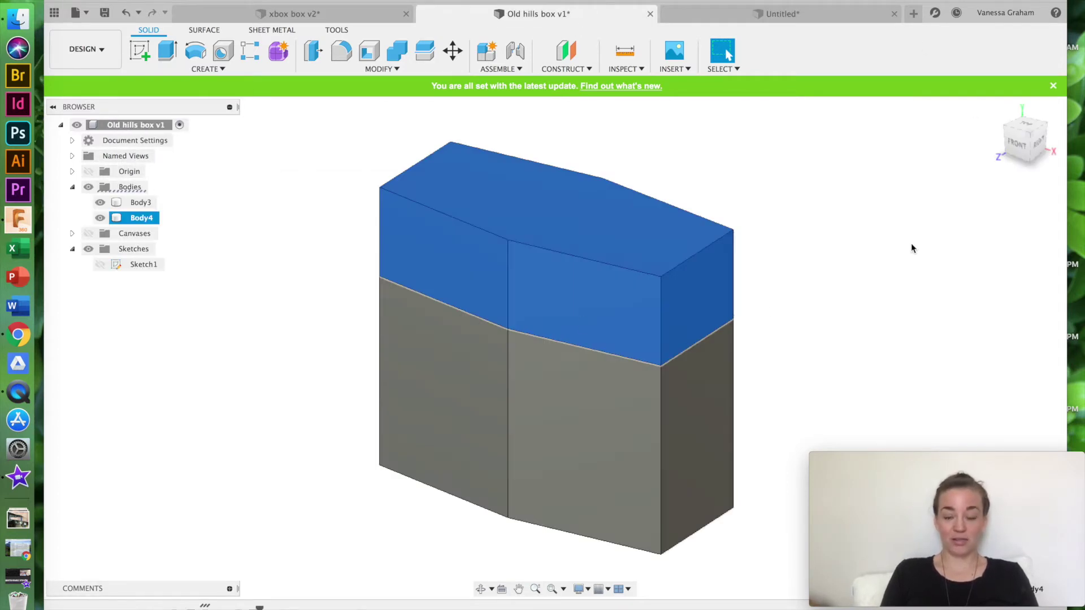
{"action": "left_click", "coordinate": [911, 243]}
{"action": "left_click_drag", "start_coordinate": [1021, 144], "coordinate": [932, 129]}
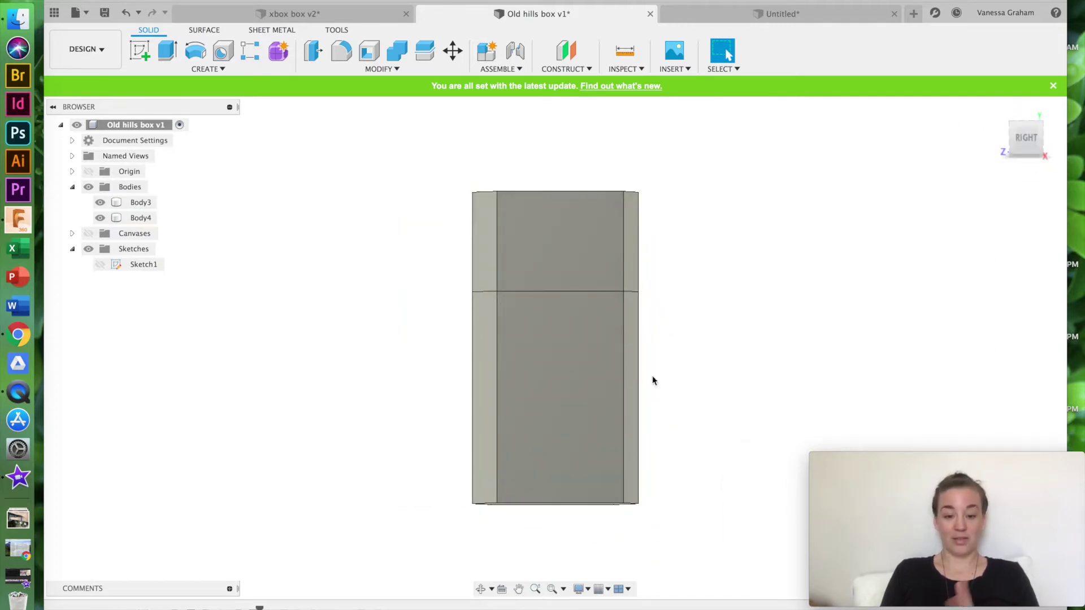
{"action": "left_click", "coordinate": [628, 393]}
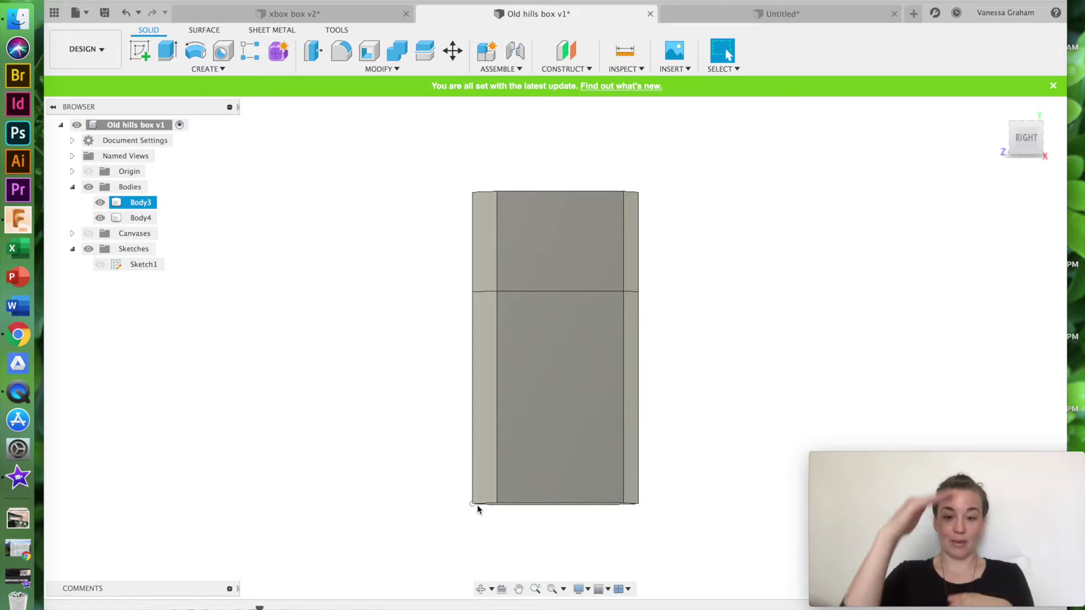
{"action": "left_click", "coordinate": [853, 188]}
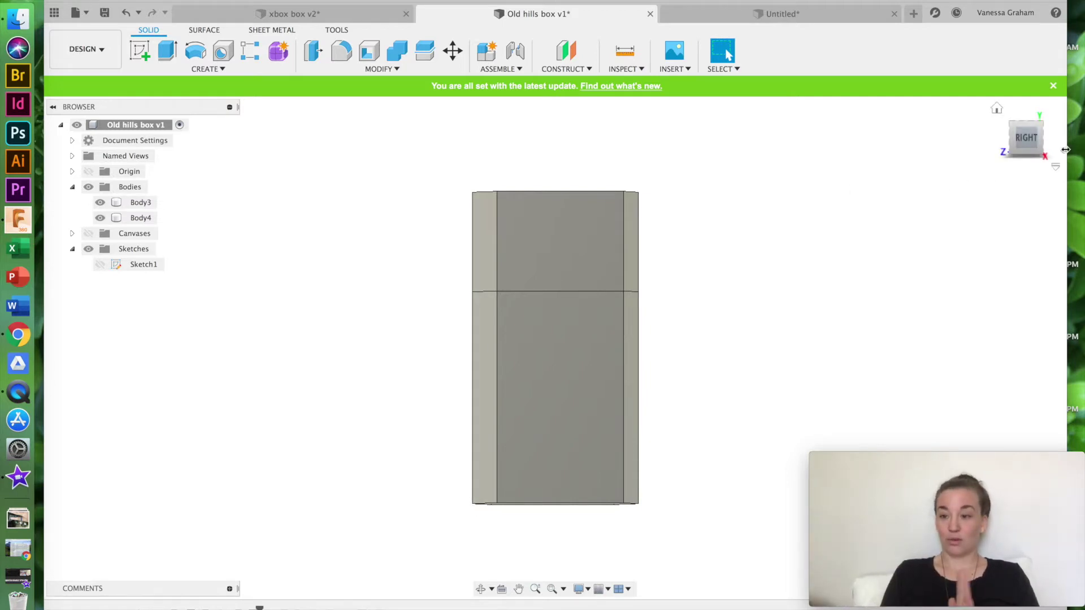
{"action": "mouse_move", "coordinate": [1011, 137]}
{"action": "middle_mouse_down", "text": "shift"}
{"action": "mouse_move", "coordinate": [1052, 153]}
{"action": "mouse_move", "coordinate": [1011, 137]}
{"action": "middle_mouse_up", "text": "shift"}
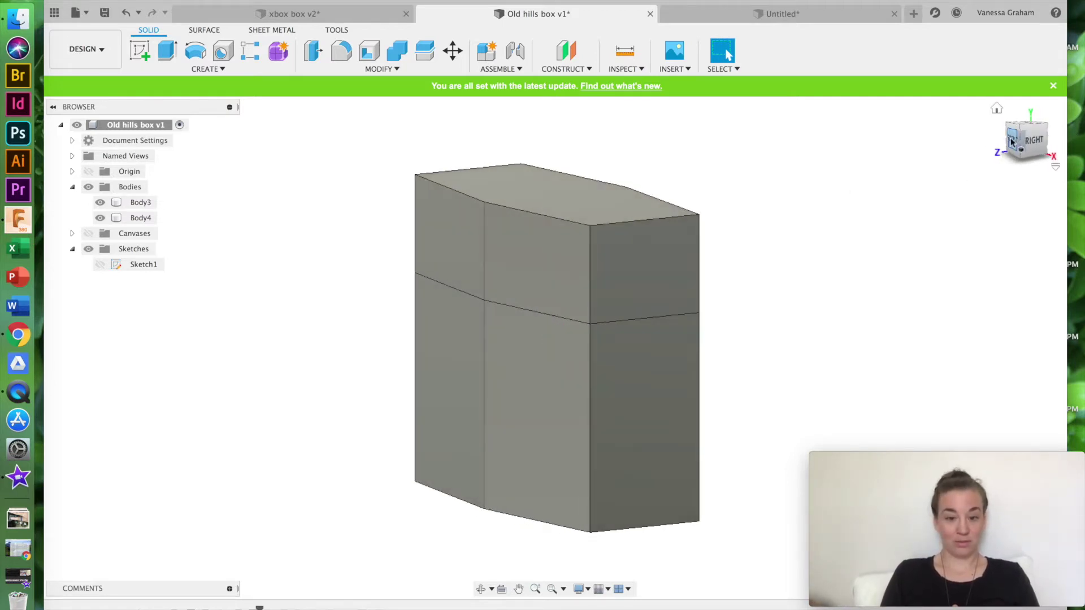
View the xbox box v2 design from a lower angle for comparison and return to the untitled design
{"action": "left_click", "coordinate": [290, 13]}
{"action": "mouse_move", "coordinate": [981, 136]}
{"action": "middle_mouse_down", "text": "shift"}
{"action": "mouse_move", "coordinate": [935, 147]}
{"action": "mouse_move", "coordinate": [915, 107]}
{"action": "mouse_move", "coordinate": [902, 127]}
{"action": "mouse_move", "coordinate": [890, 119]}
{"action": "middle_mouse_up", "text": "shift"}
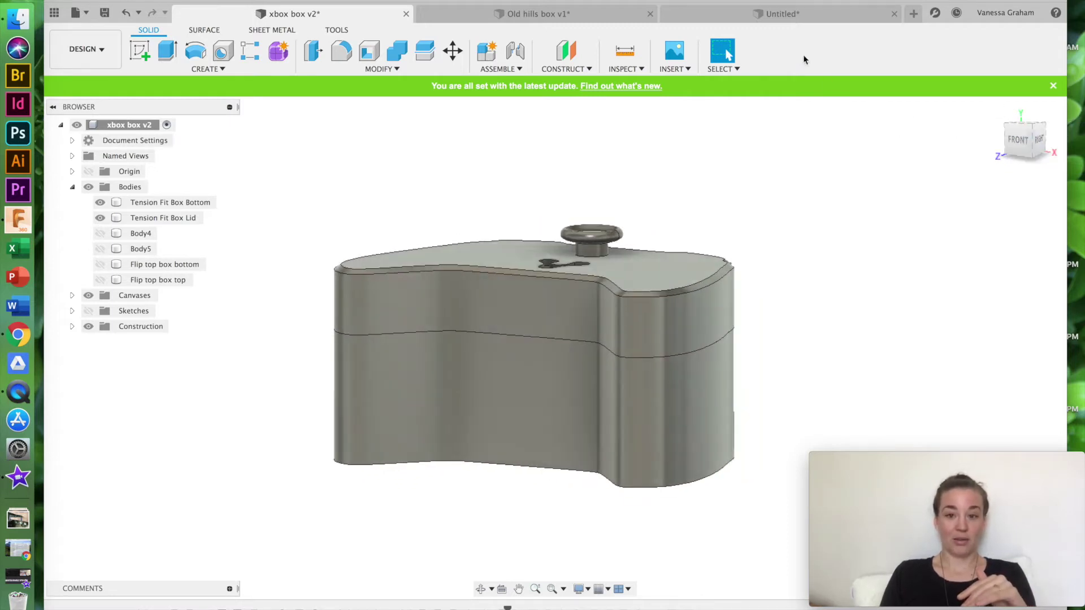
{"action": "left_click", "coordinate": [792, 16]}
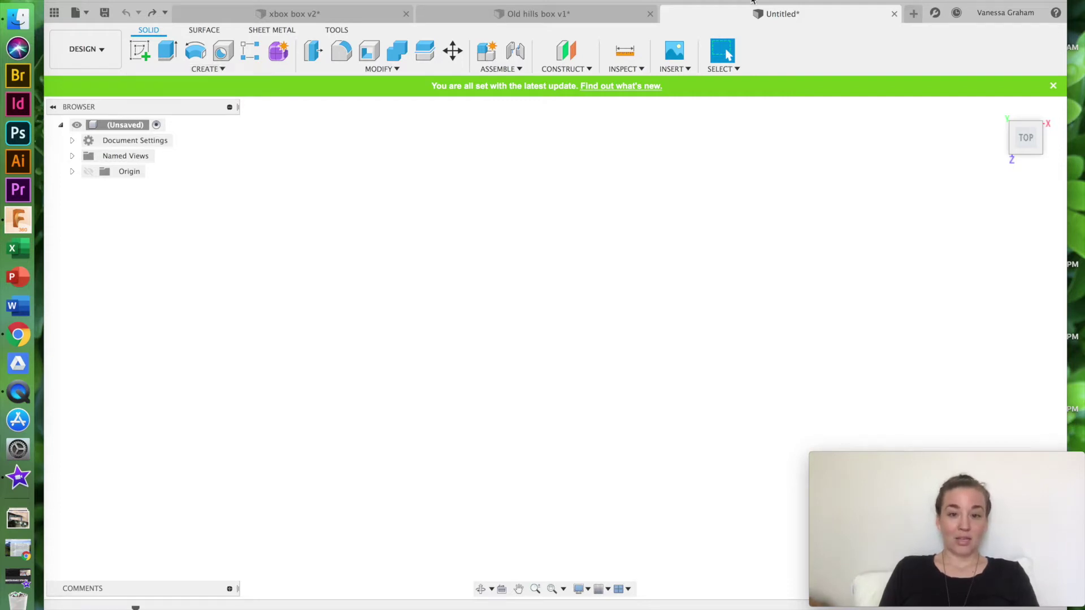
In the Old hills box v1 design, hide the bodies and show the logo canvas in a straight top view
{"action": "left_click", "coordinate": [611, 20]}
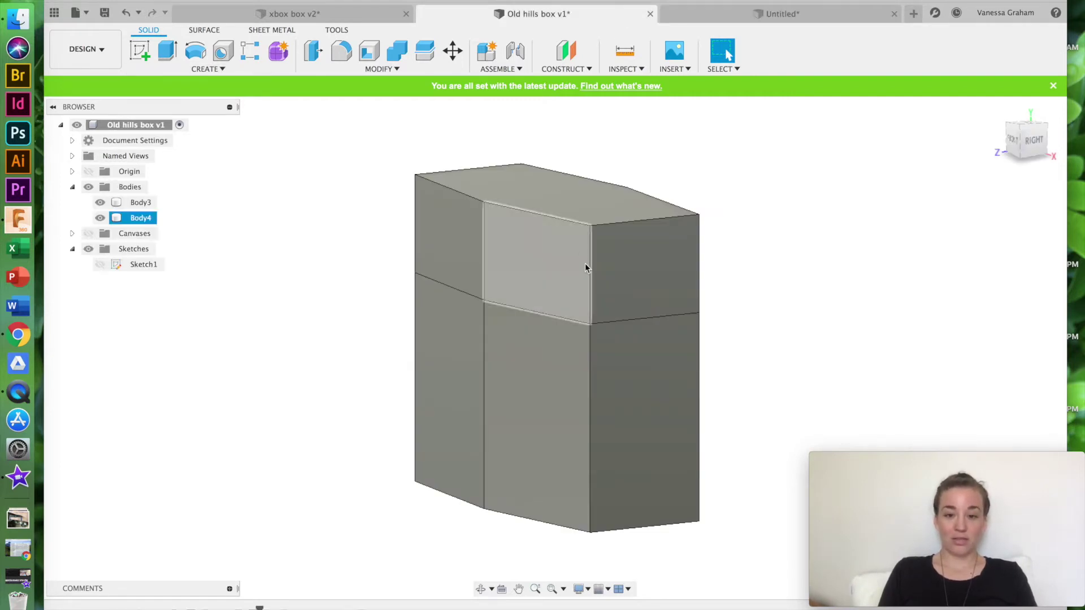
{"action": "left_click", "coordinate": [1024, 129]}
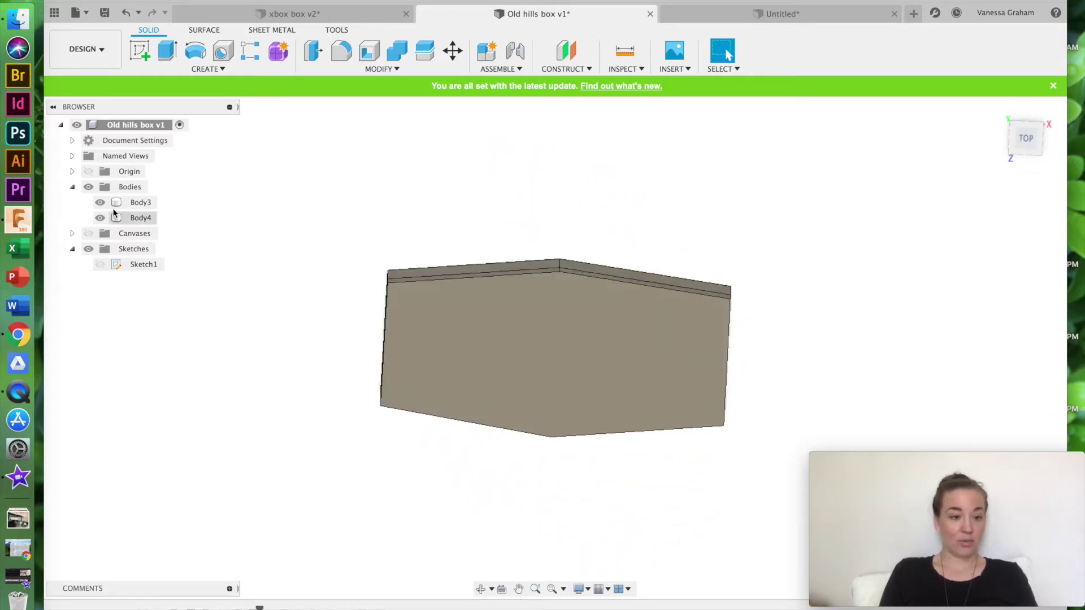
{"action": "left_click", "coordinate": [71, 234]}
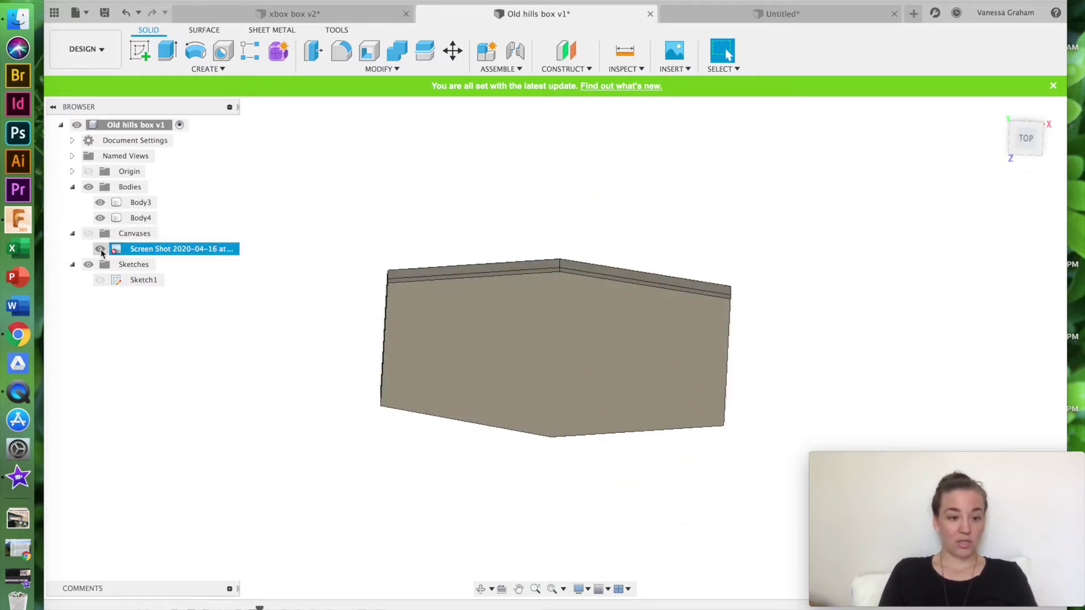
{"action": "left_click", "coordinate": [101, 250]}
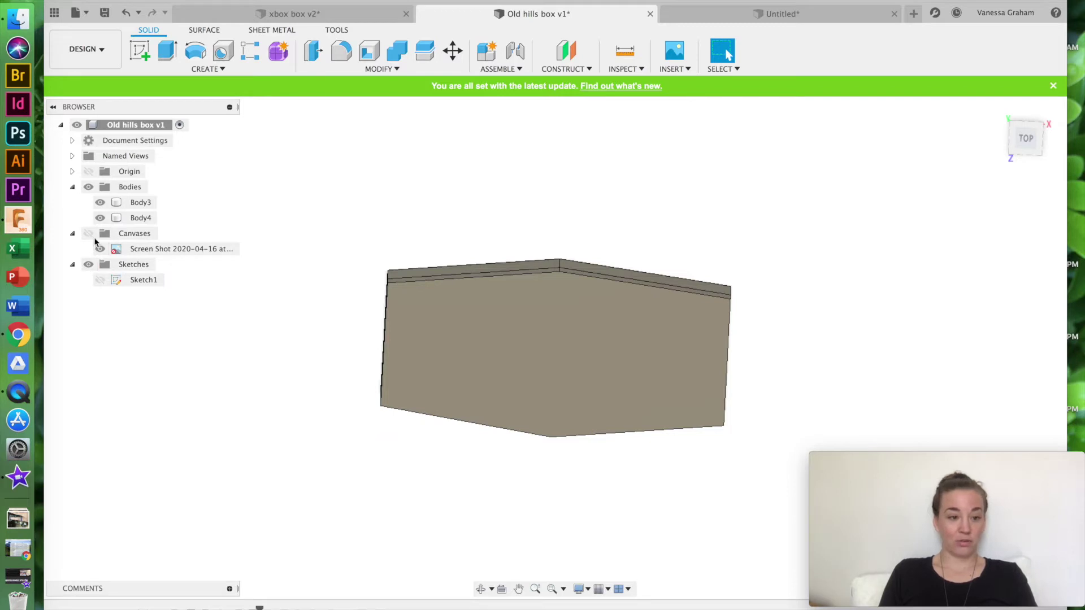
{"action": "left_click", "coordinate": [89, 187]}
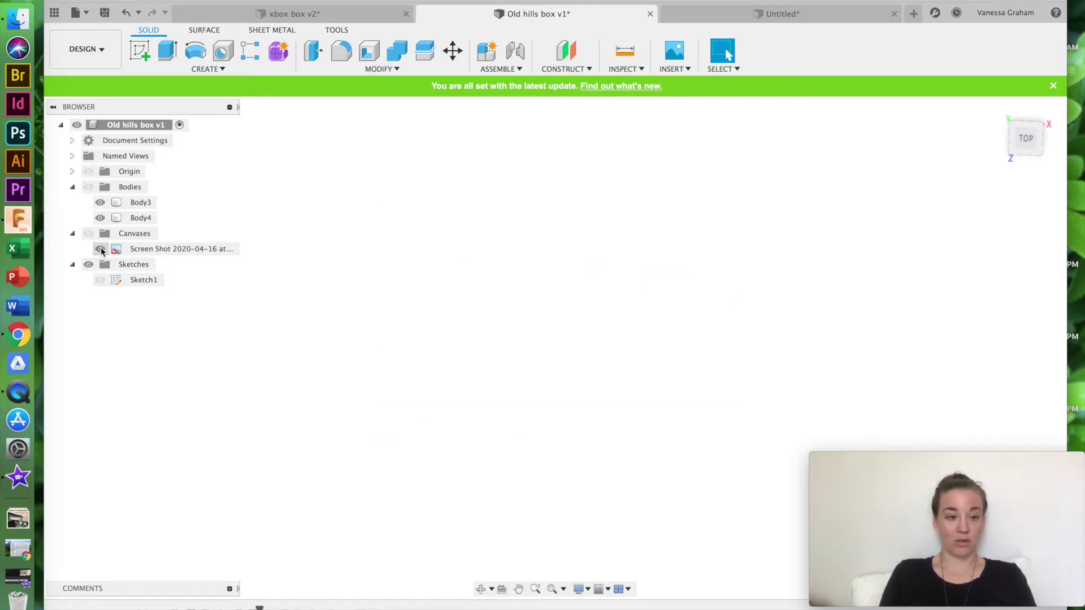
{"action": "left_click", "coordinate": [88, 235]}
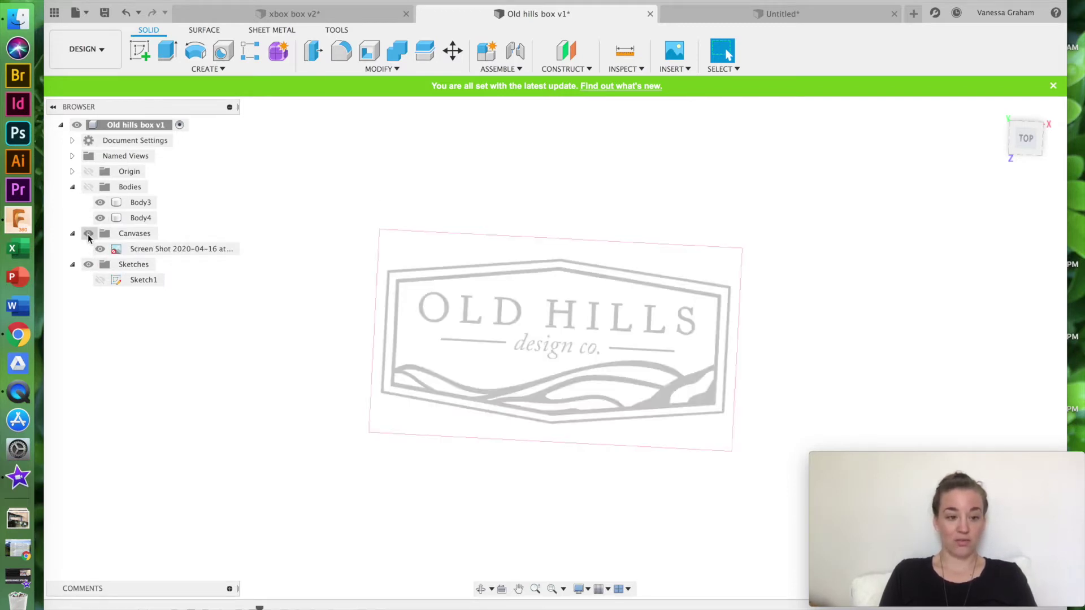
{"action": "left_click", "coordinate": [1019, 150]}
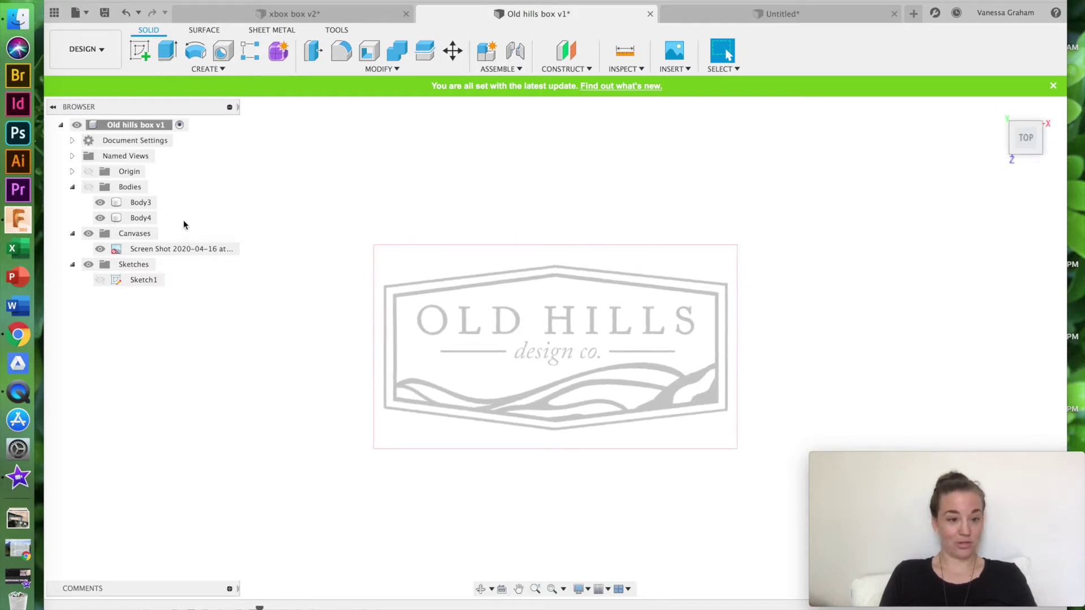
Show the Old hills box bodies again and view them at an angle above the logo canvas, leaving nothing selected
{"action": "left_click", "coordinate": [89, 187]}
{"action": "mouse_move", "coordinate": [1014, 142]}
{"action": "left_mouse_down"}
{"action": "mouse_move", "coordinate": [993, 80]}
{"action": "mouse_move", "coordinate": [989, 107]}
{"action": "mouse_move", "coordinate": [1010, 108]}
{"action": "mouse_move", "coordinate": [1013, 83]}
{"action": "mouse_move", "coordinate": [935, 61]}
{"action": "mouse_move", "coordinate": [998, 136]}
{"action": "left_mouse_up"}
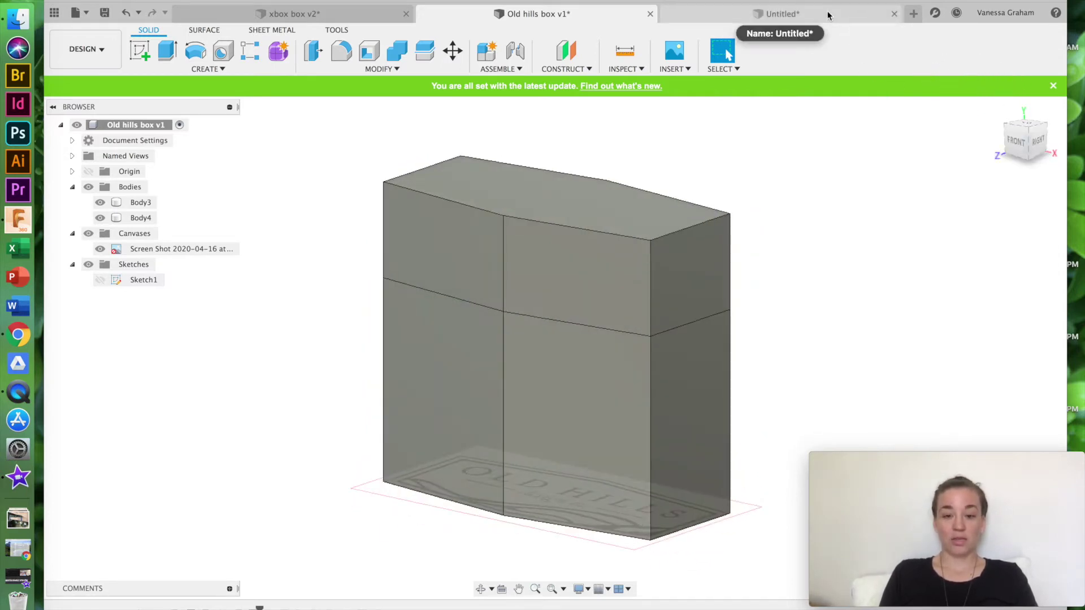
{"action": "left_click", "coordinate": [700, 271]}
{"action": "left_click", "coordinate": [605, 496]}
{"action": "key", "text": "Escape"}
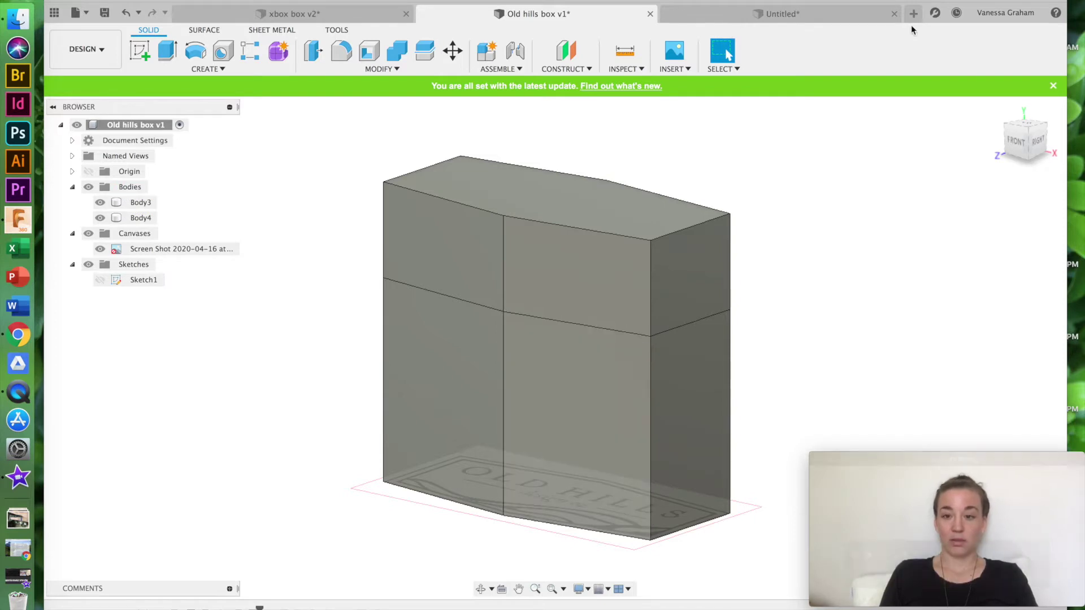
In the untitled design, start inserting a canvas using the desktop image Screen Shot 2020-04-16 at 12.47.34 PM
{"action": "left_click", "coordinate": [819, 21]}
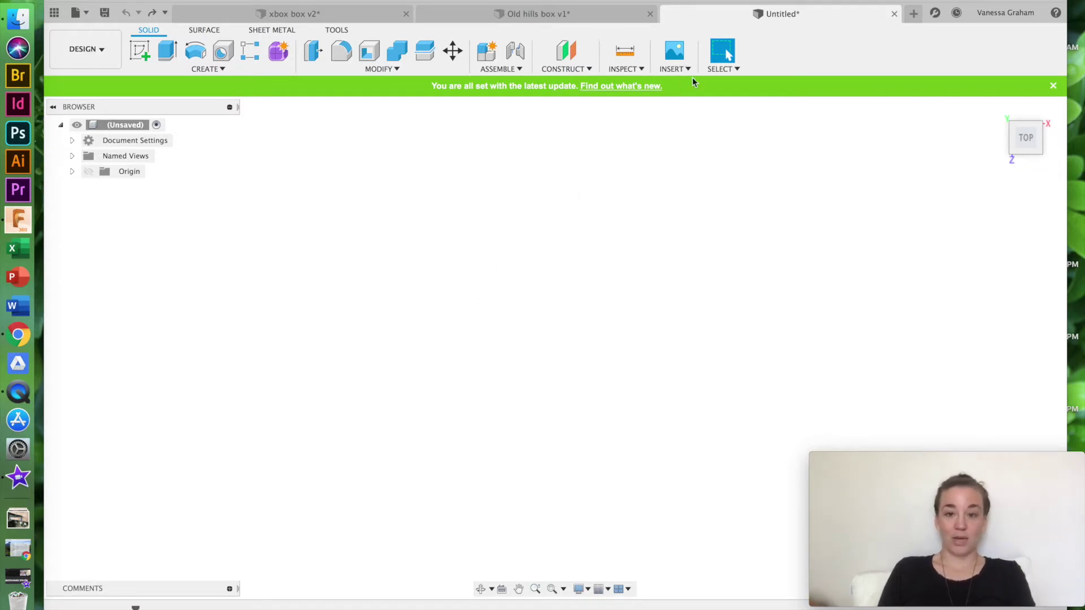
{"action": "left_click", "coordinate": [685, 59]}
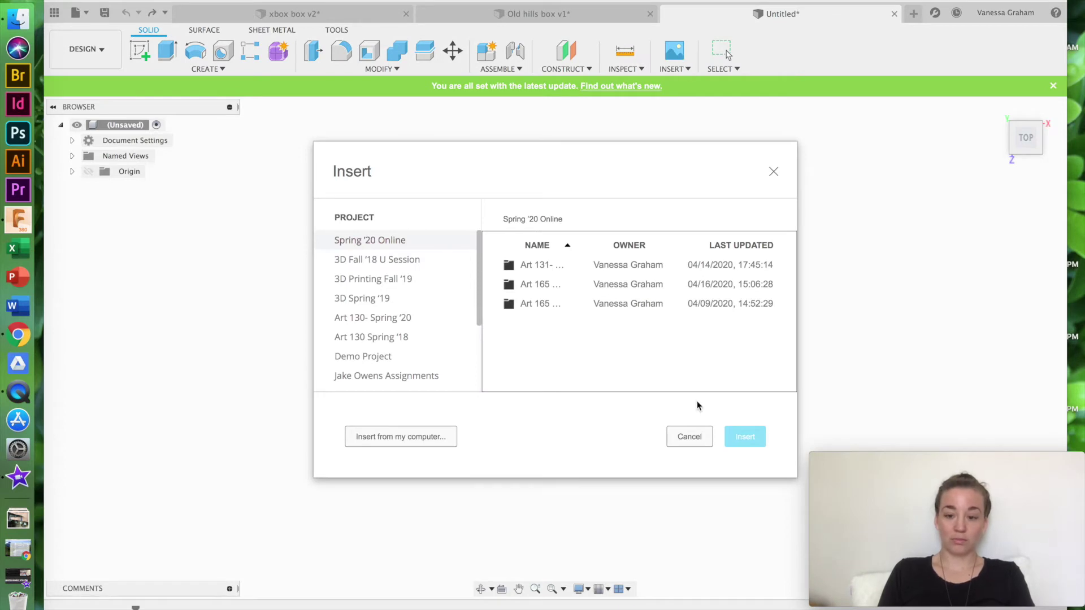
{"action": "left_click", "coordinate": [689, 436]}
{"action": "left_click", "coordinate": [681, 70]}
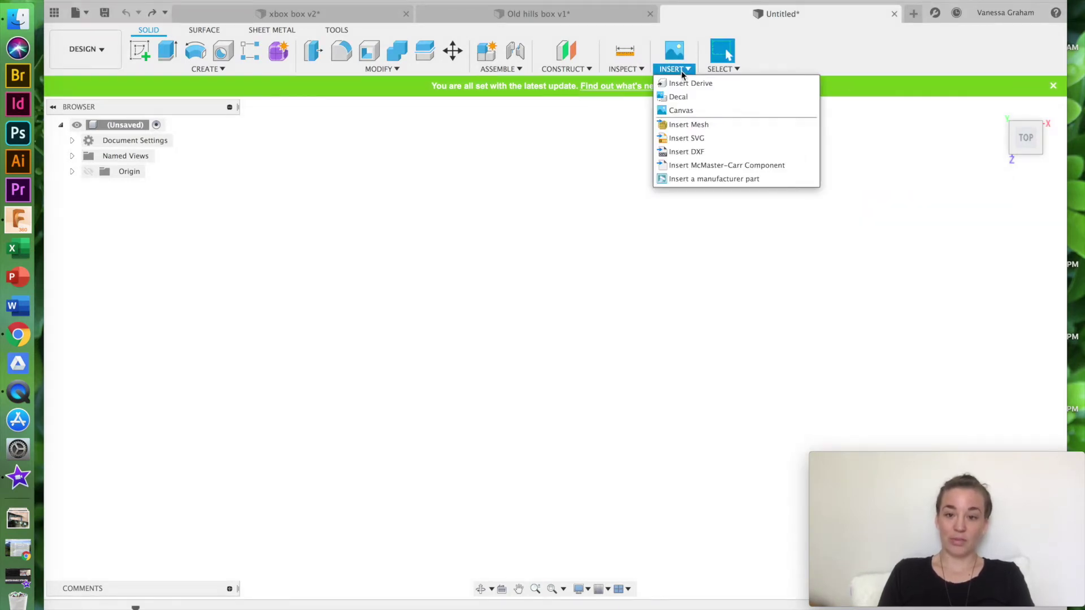
{"action": "left_click", "coordinate": [691, 112]}
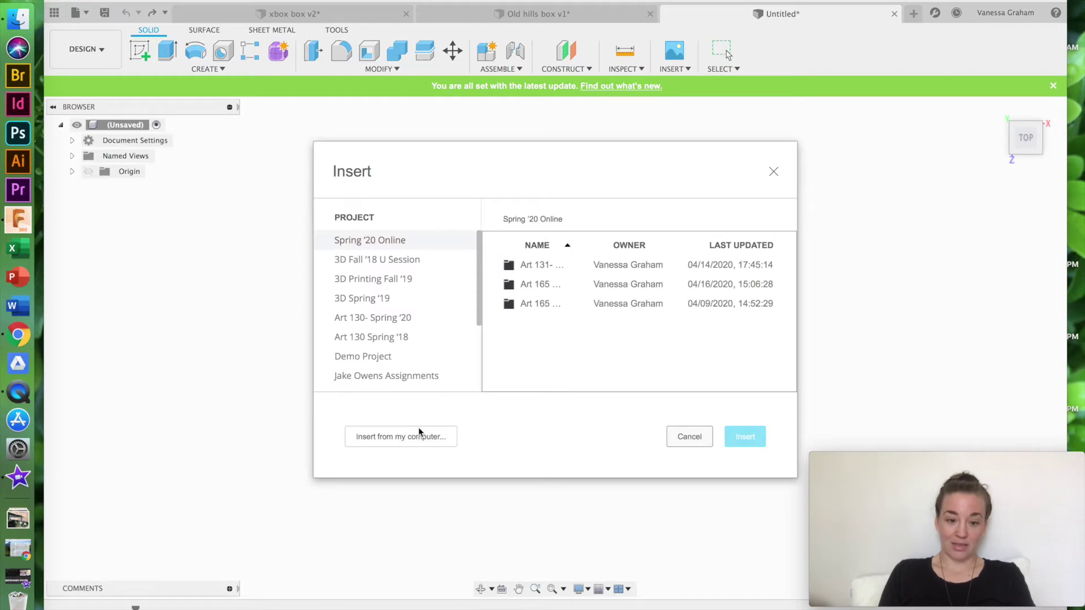
{"action": "left_click", "coordinate": [409, 436]}
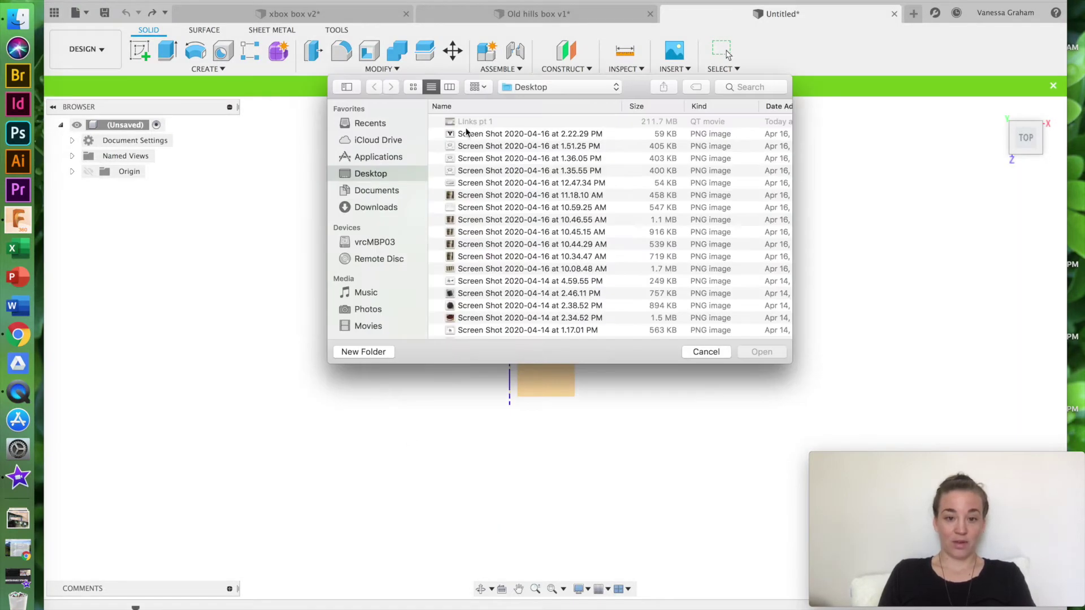
{"action": "left_click", "coordinate": [507, 183]}
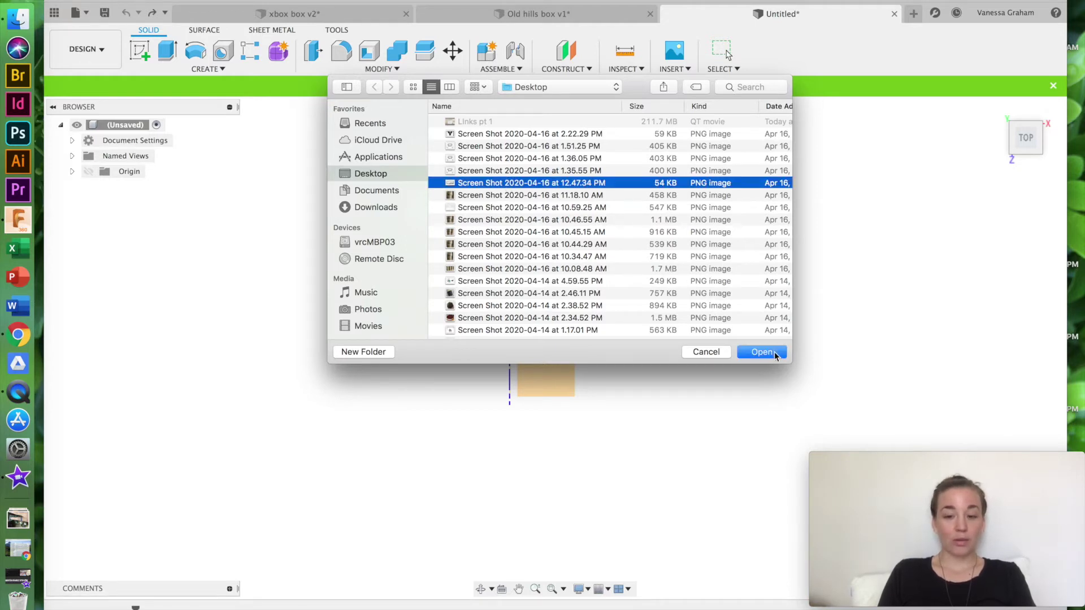
{"action": "left_click", "coordinate": [774, 353]}
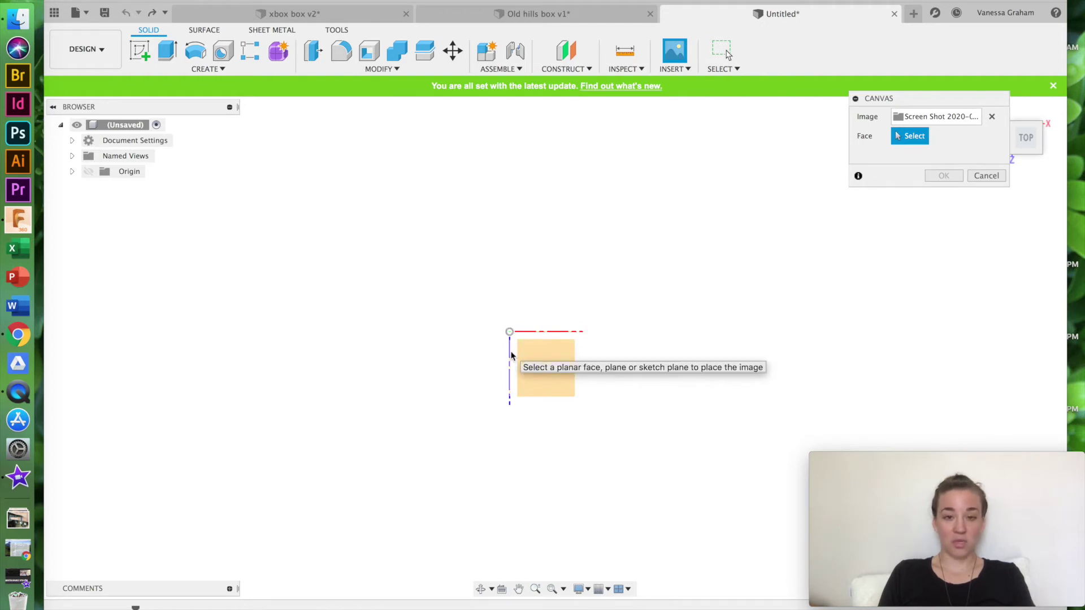
In the xbox box v2 design, hide the bodies and expand the canvases, leaving only the first controller screenshot canvas shown
{"action": "left_click", "coordinate": [369, 12]}
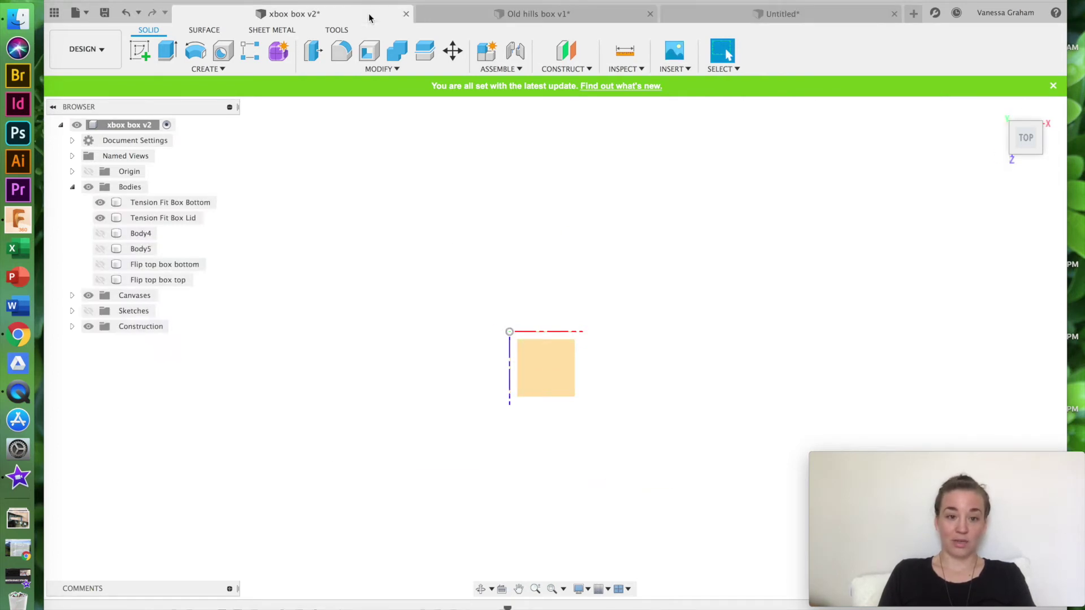
{"action": "left_click", "coordinate": [94, 189]}
{"action": "left_click", "coordinate": [91, 188]}
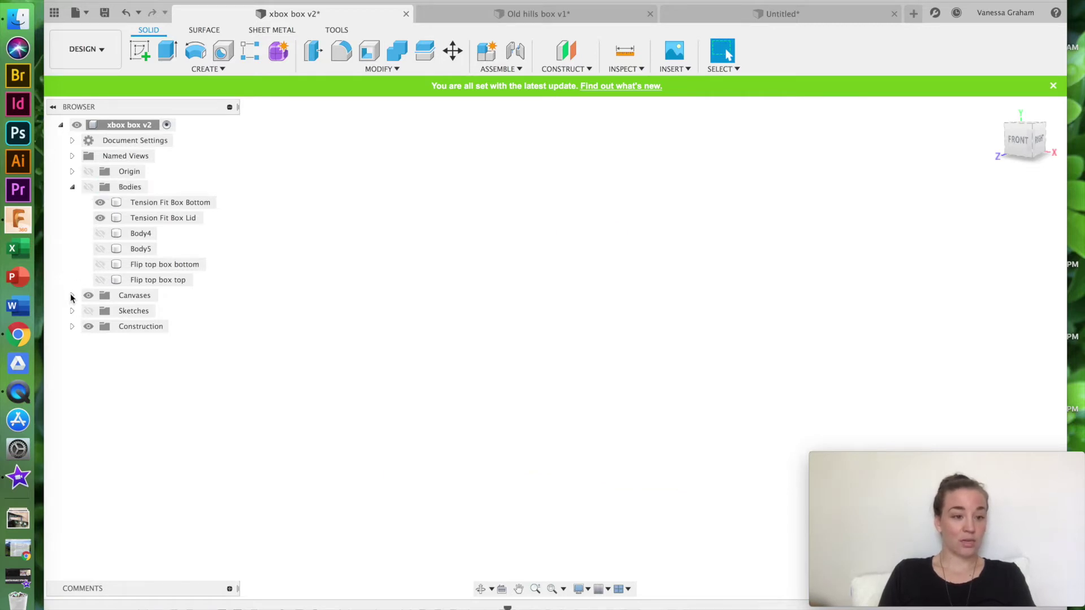
{"action": "left_click", "coordinate": [72, 296]}
{"action": "left_click", "coordinate": [100, 327]}
{"action": "left_click", "coordinate": [100, 327]}
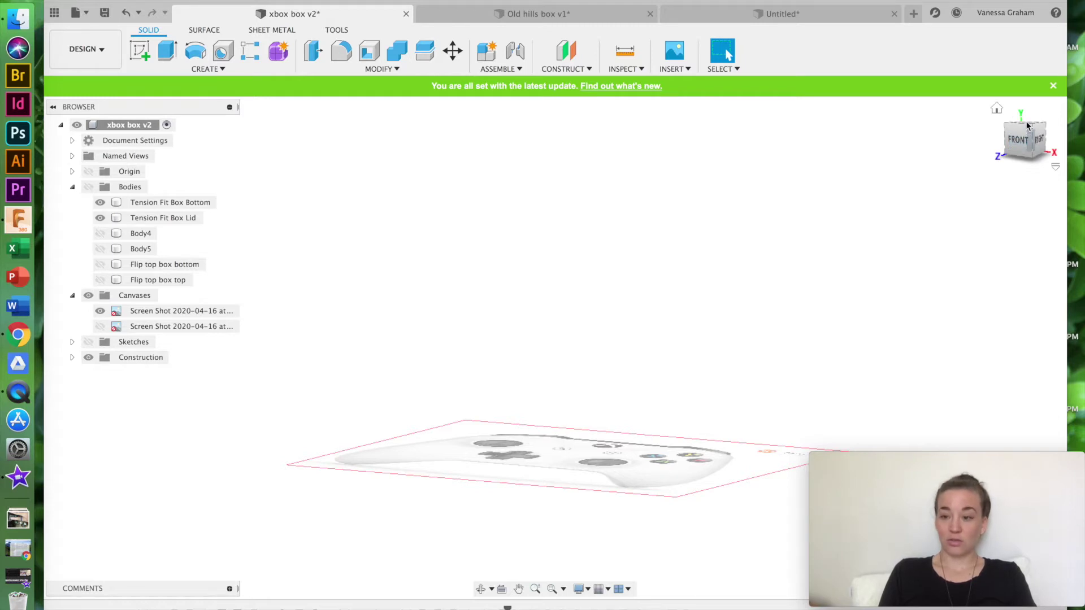
View the controller canvas in the xbox box v2 design straight from the top
{"action": "left_click", "coordinate": [1031, 129]}
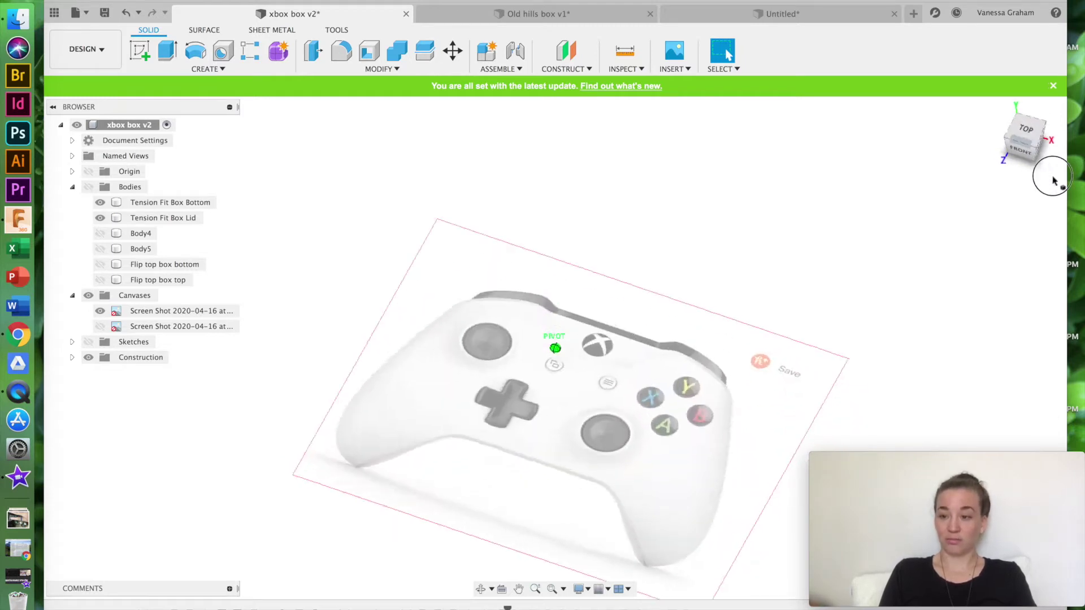
{"action": "left_click_drag", "start_coordinate": [1042, 149], "coordinate": [1036, 146]}
{"action": "left_click", "coordinate": [1035, 145]}
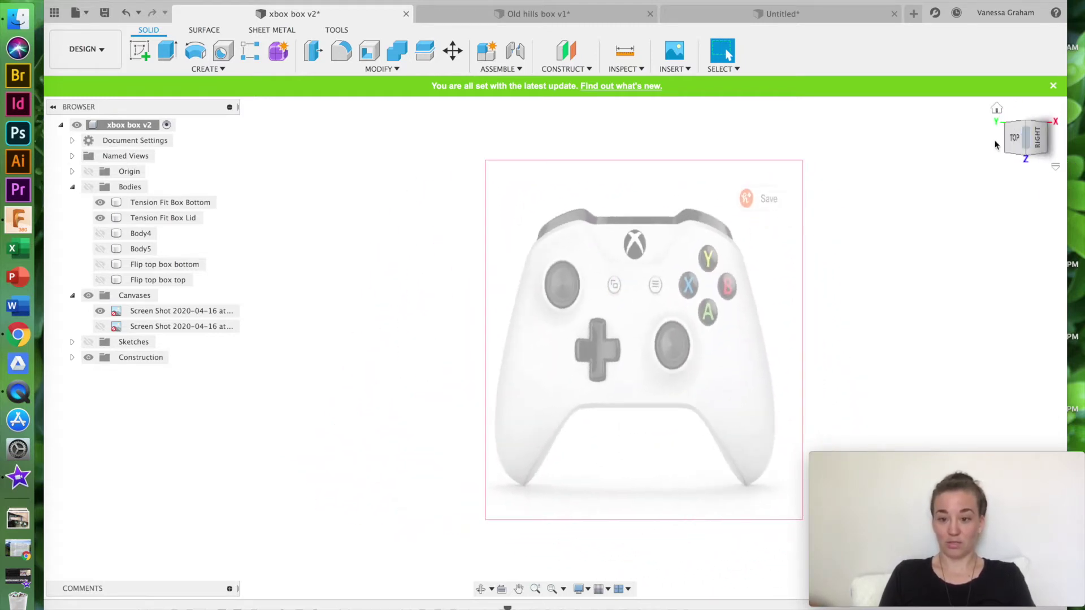
{"action": "left_click", "coordinate": [1014, 143]}
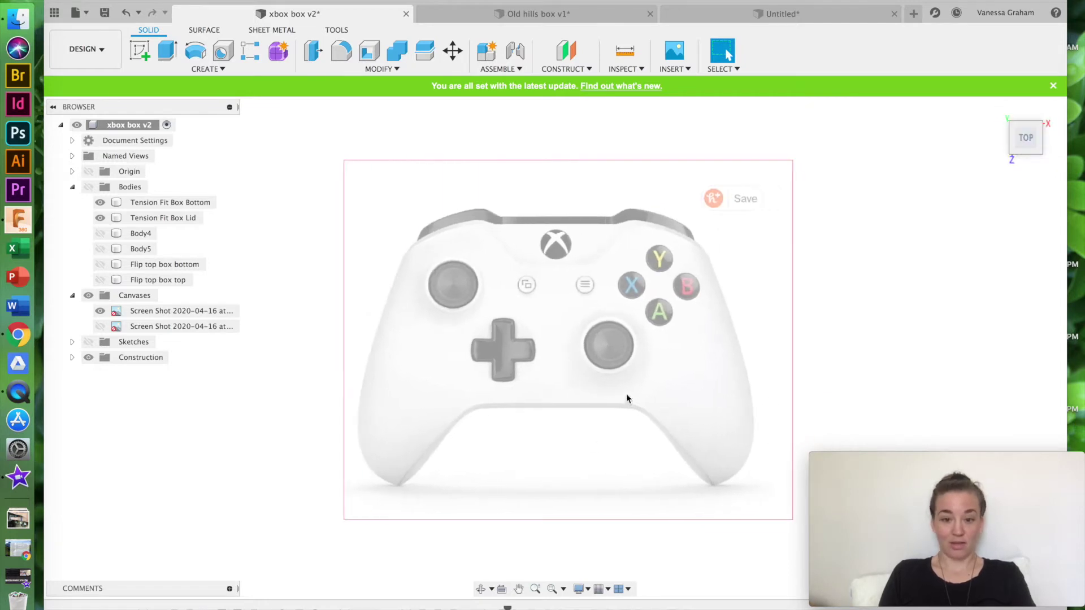
In the untitled design, insert the desktop image Screen Shot 2020-04-16 at 12.47.34 PM as a canvas on the horizontal origin plane
{"action": "left_click", "coordinate": [758, 17]}
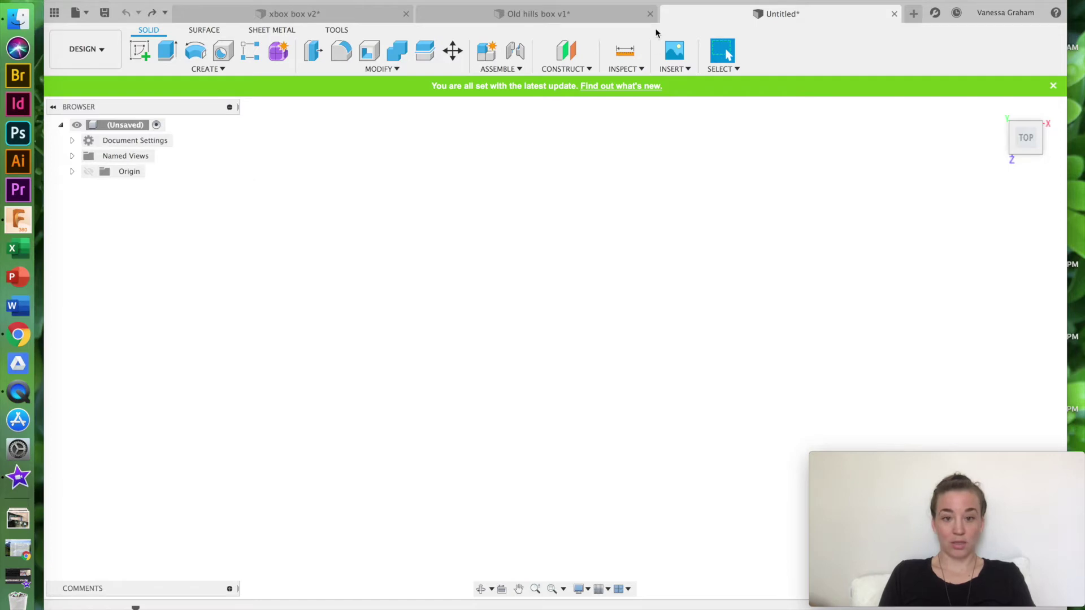
{"action": "left_click", "coordinate": [673, 69]}
{"action": "left_click", "coordinate": [684, 113]}
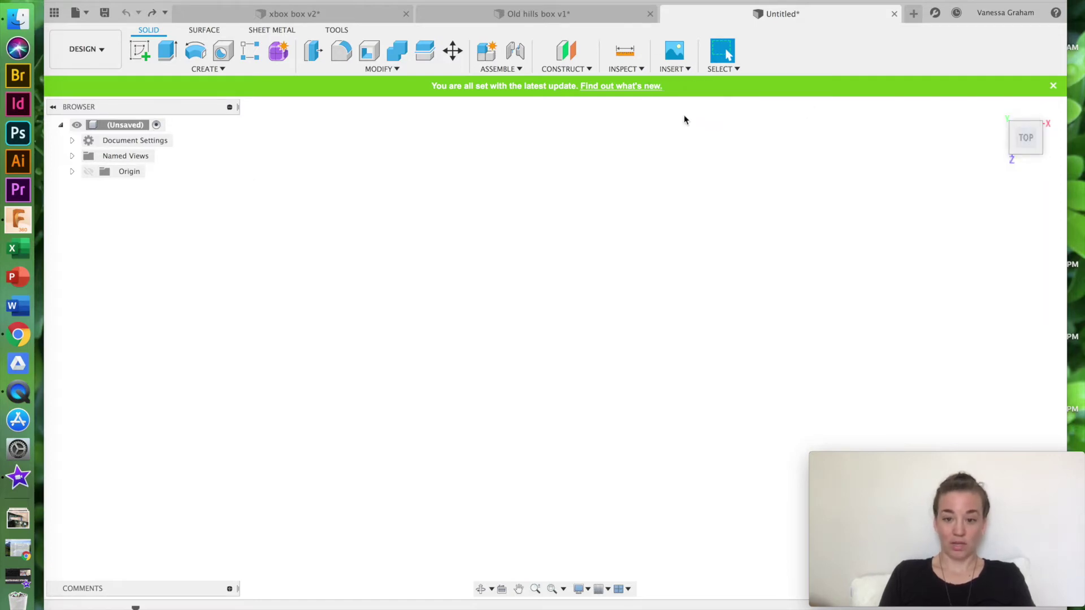
{"action": "left_click", "coordinate": [409, 434]}
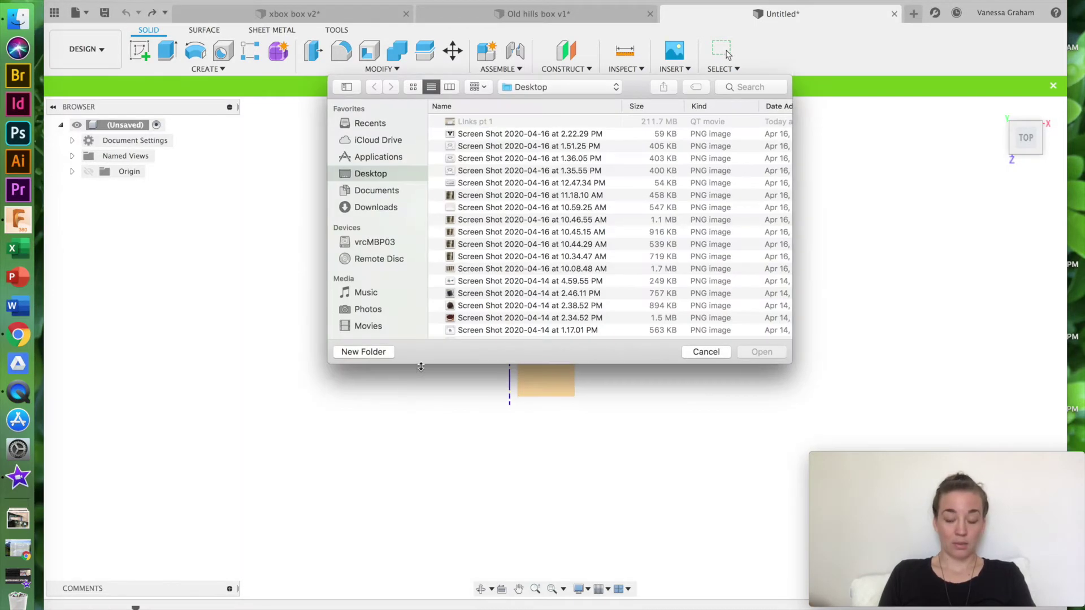
{"action": "left_click", "coordinate": [470, 185]}
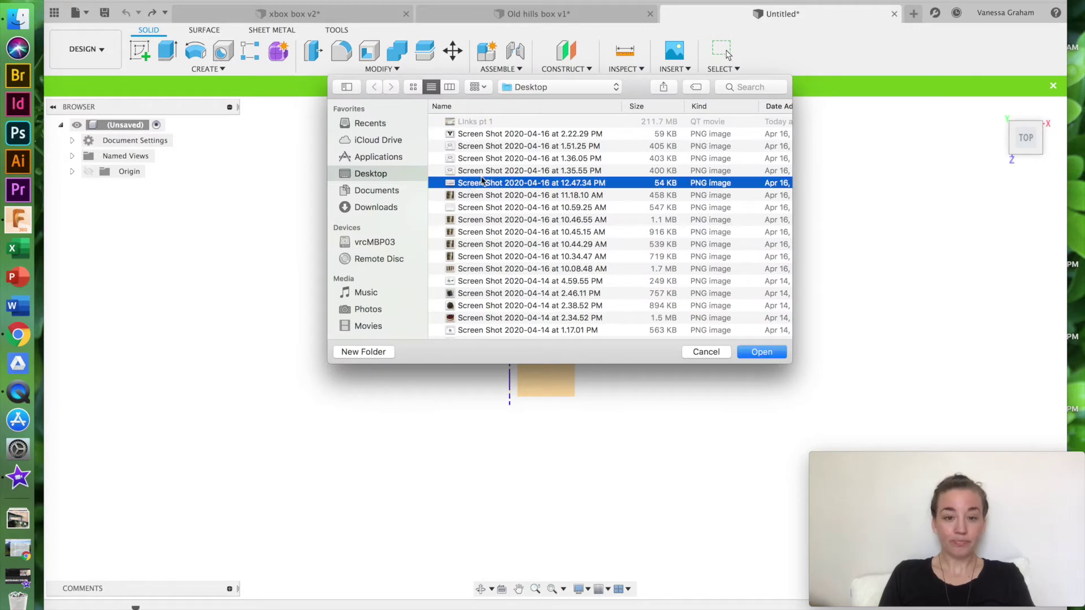
{"action": "left_click", "coordinate": [772, 357]}
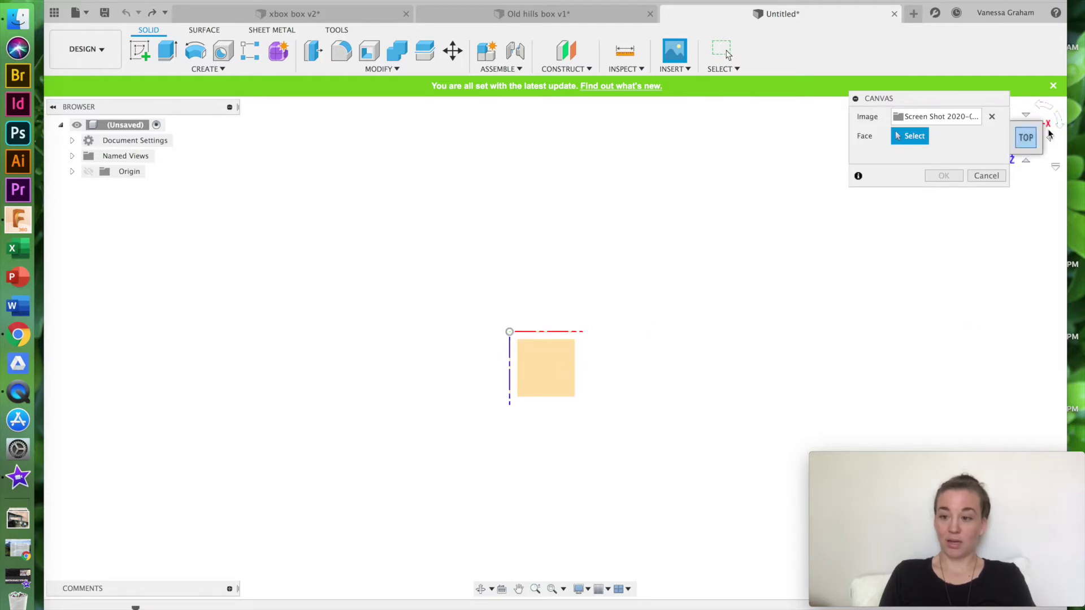
{"action": "left_click", "coordinate": [537, 384]}
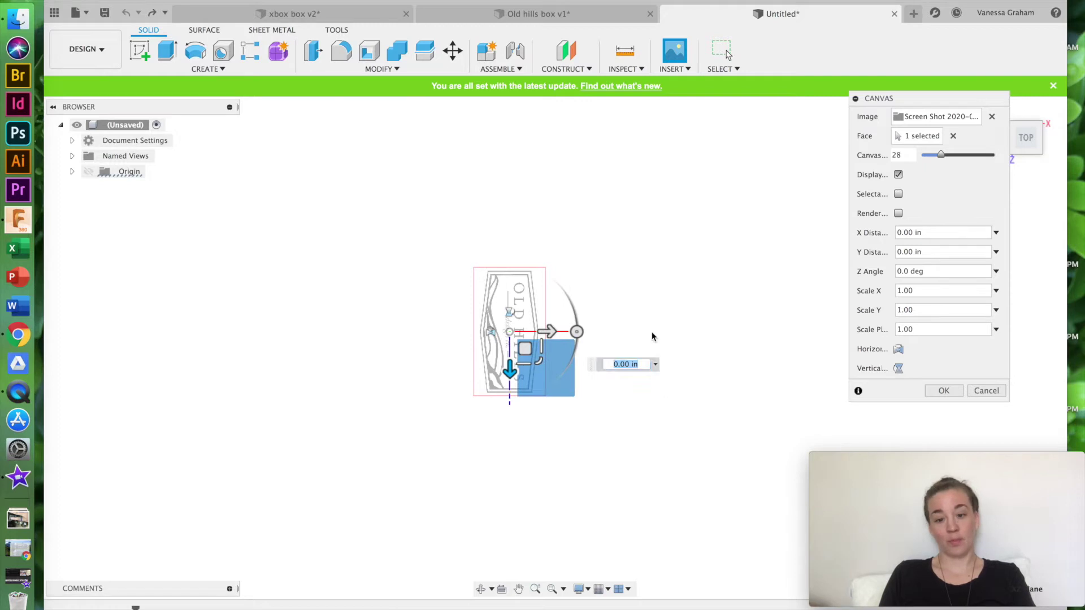
Rotate the logo canvas 90 degrees so the text reads upright and scale it uniformly to about 2.992
{"action": "scroll", "coordinate": [603, 343], "scroll_direction": "down", "scroll_amount": 1}
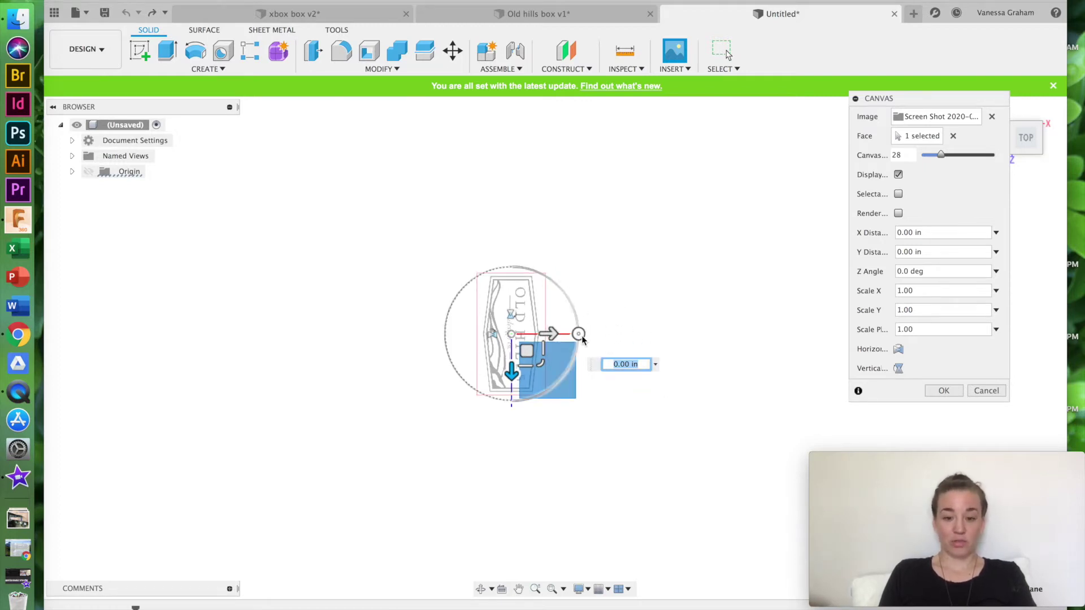
{"action": "left_click_drag", "start_coordinate": [579, 335], "coordinate": [512, 267]}
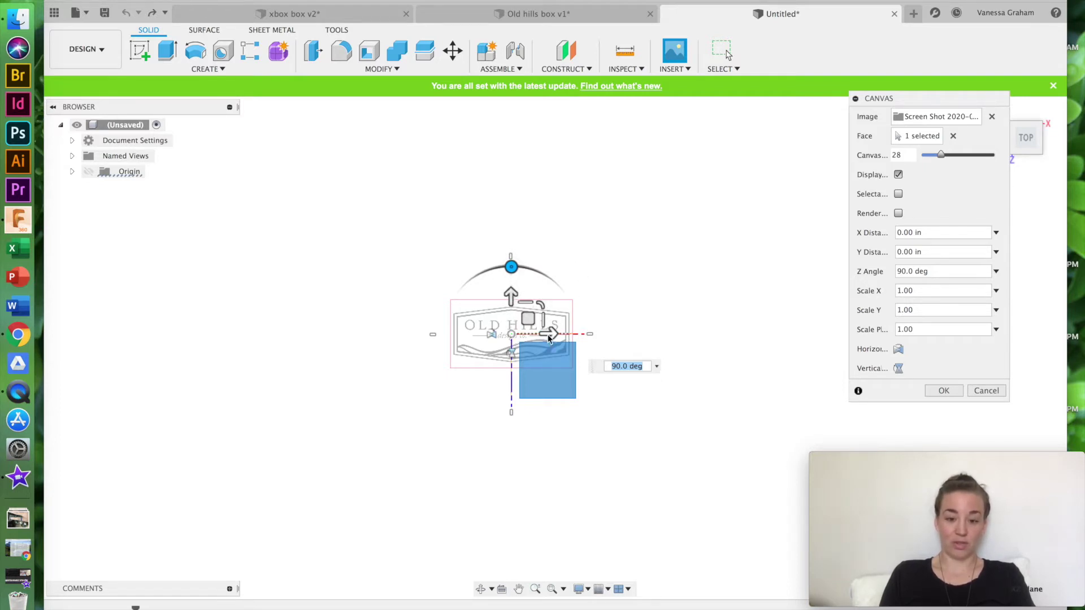
{"action": "left_click_drag", "start_coordinate": [543, 305], "coordinate": [652, 267]}
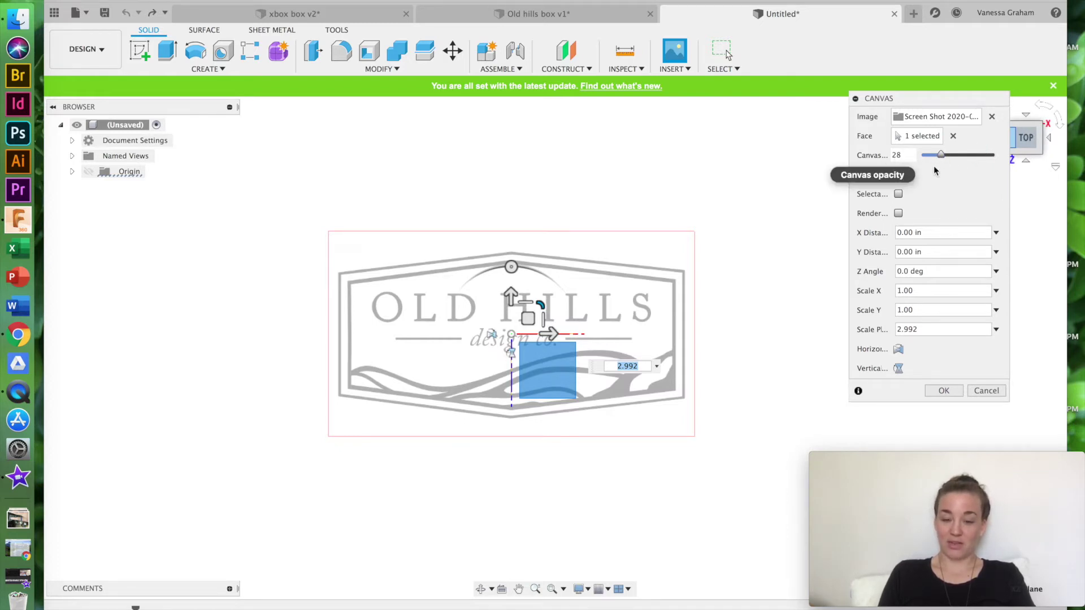
Set the logo canvas opacity to 27 and finish inserting the canvas
{"action": "mouse_move", "coordinate": [941, 157]}
{"action": "left_mouse_down"}
{"action": "mouse_move", "coordinate": [924, 157]}
{"action": "mouse_move", "coordinate": [937, 156]}
{"action": "left_mouse_up"}
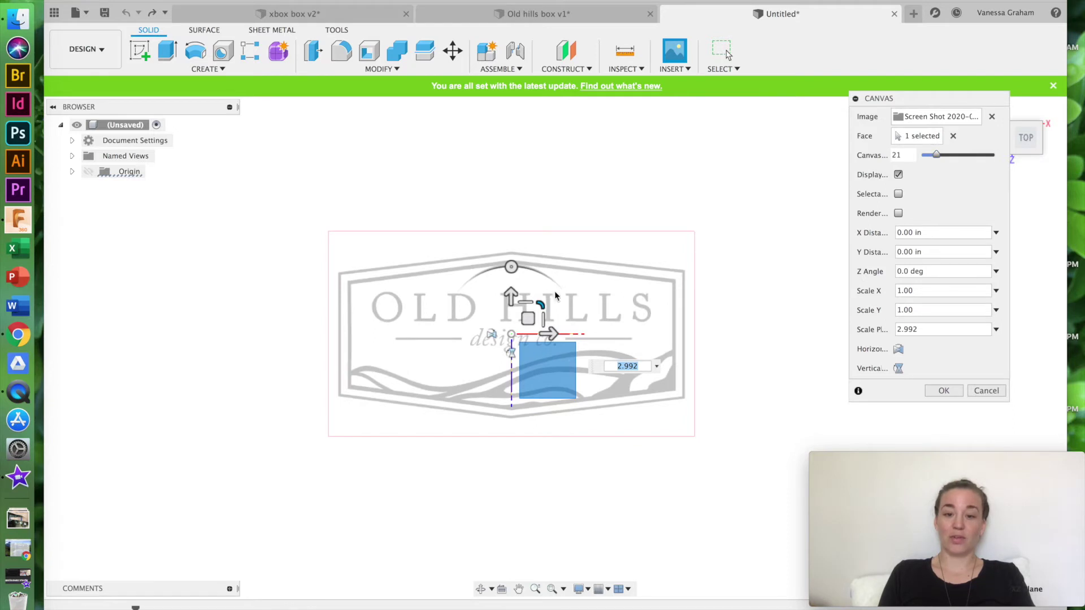
{"action": "left_click_drag", "start_coordinate": [937, 156], "coordinate": [1010, 154]}
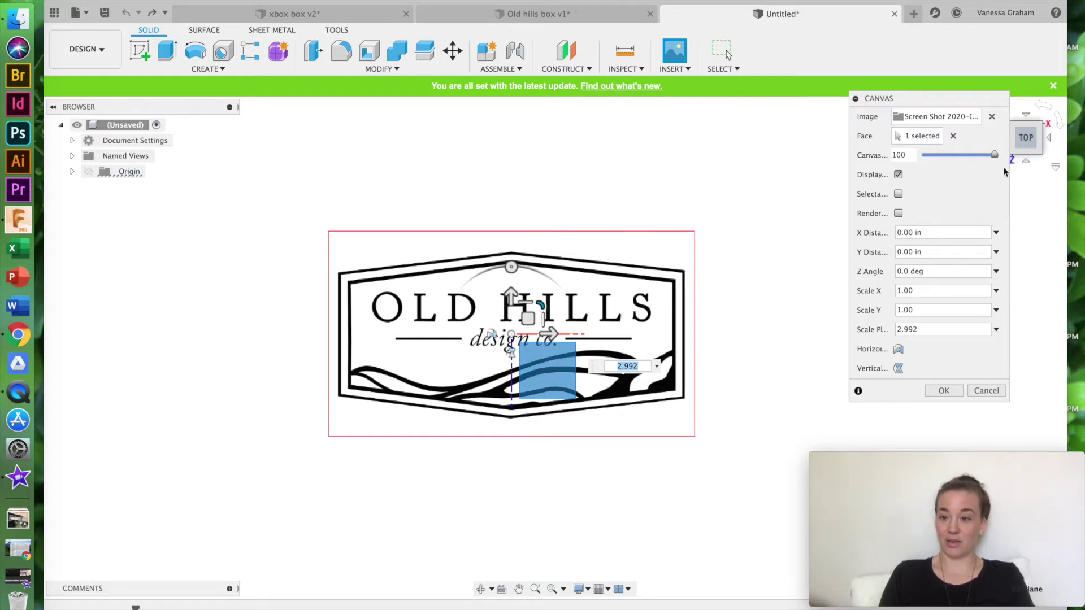
{"action": "left_click_drag", "start_coordinate": [996, 155], "coordinate": [935, 161]}
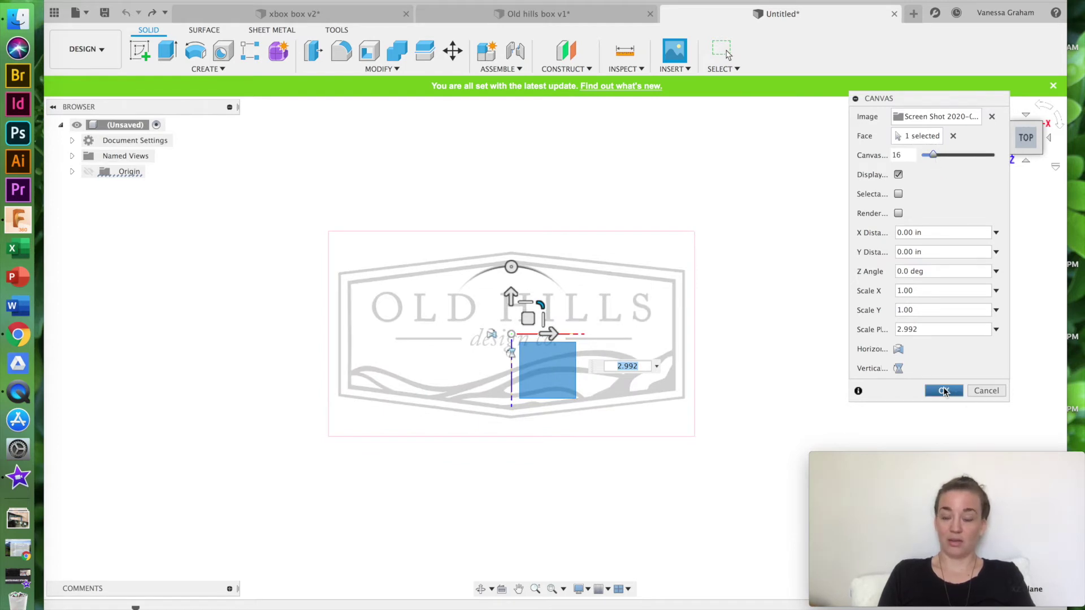
{"action": "left_click_drag", "start_coordinate": [934, 158], "coordinate": [944, 160]}
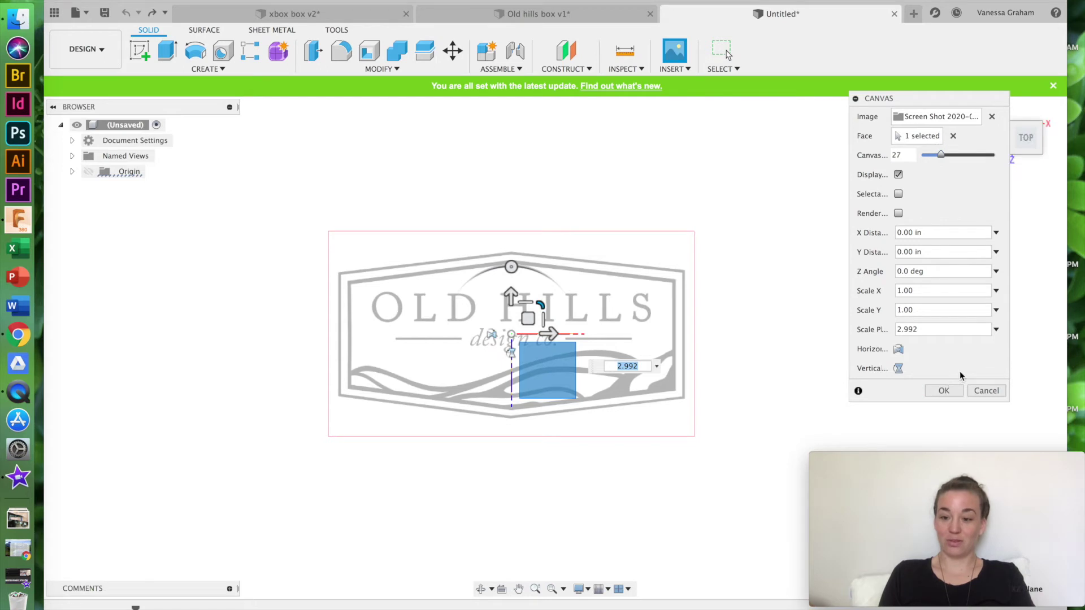
{"action": "left_click", "coordinate": [945, 391]}
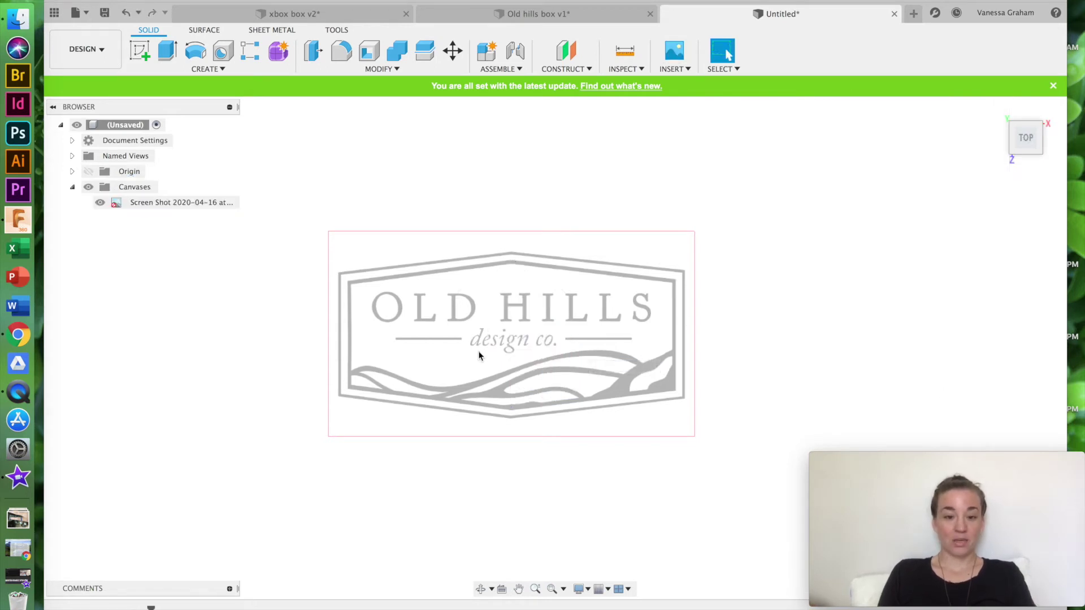
Start a new sketch on the horizontal origin plane beneath the logo canvas
{"action": "mouse_move", "coordinate": [1015, 138]}
{"action": "left_mouse_down"}
{"action": "mouse_move", "coordinate": [1001, 121]}
{"action": "mouse_move", "coordinate": [1012, 61]}
{"action": "mouse_move", "coordinate": [1016, 132]}
{"action": "left_mouse_up"}
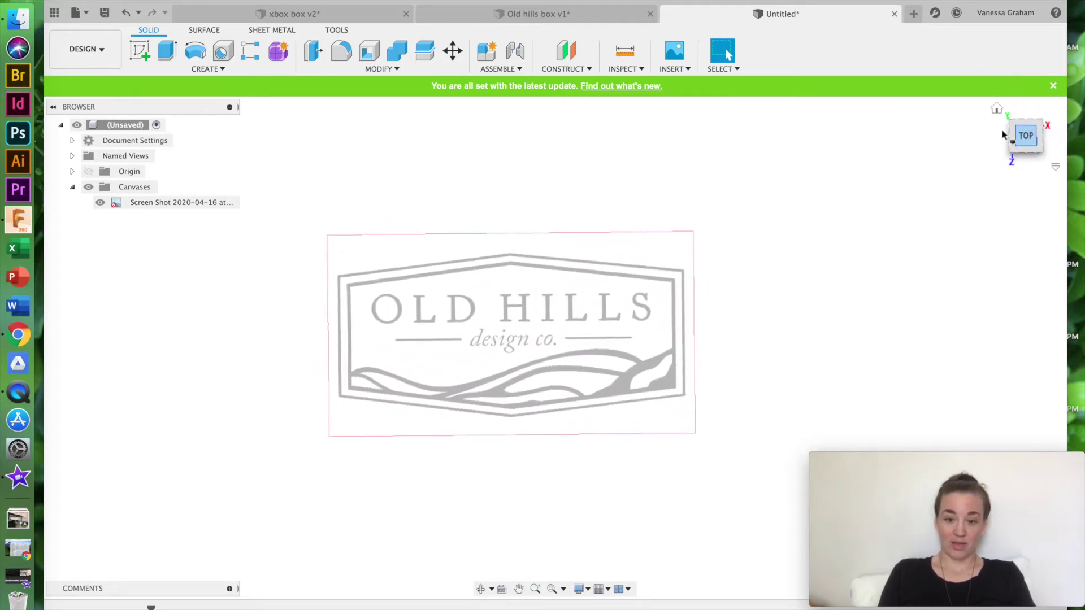
{"action": "scroll", "coordinate": [469, 348], "scroll_direction": "up", "scroll_amount": 5}
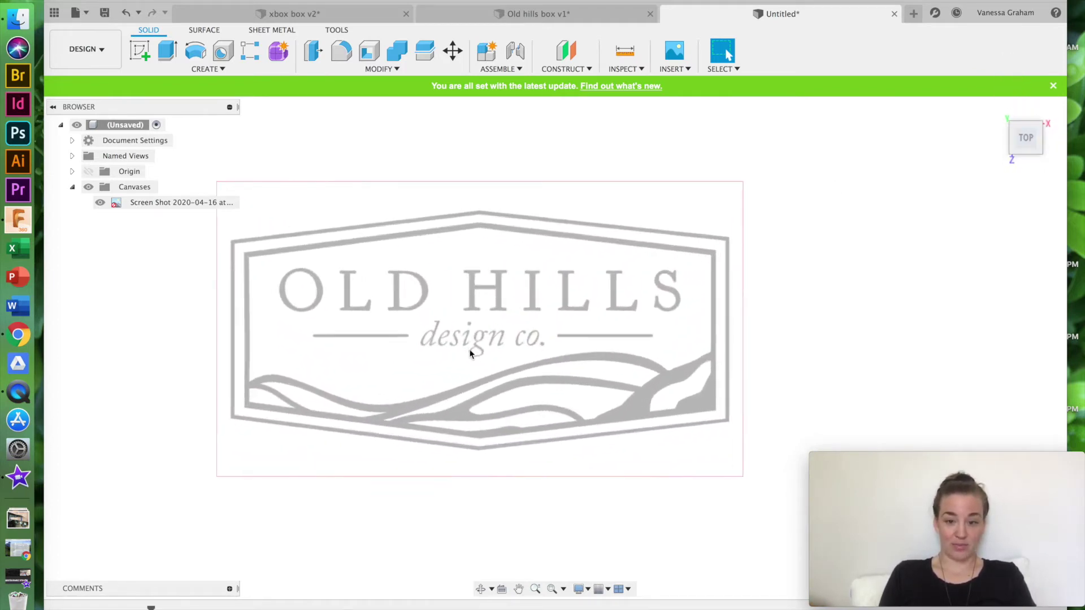
{"action": "scroll", "coordinate": [469, 354], "scroll_direction": "left", "scroll_amount": 3}
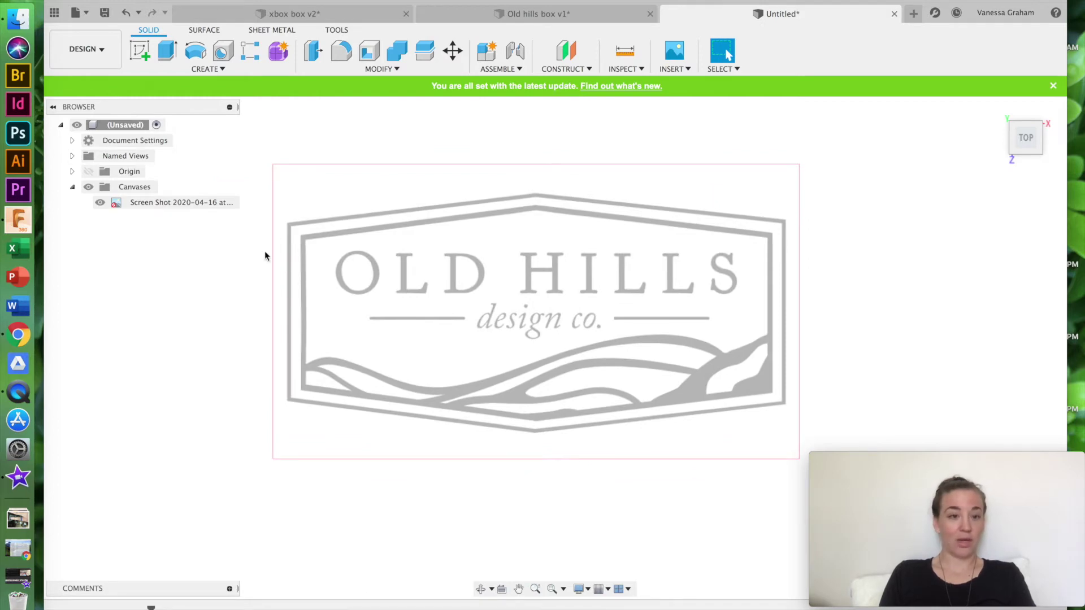
{"action": "left_click", "coordinate": [207, 69]}
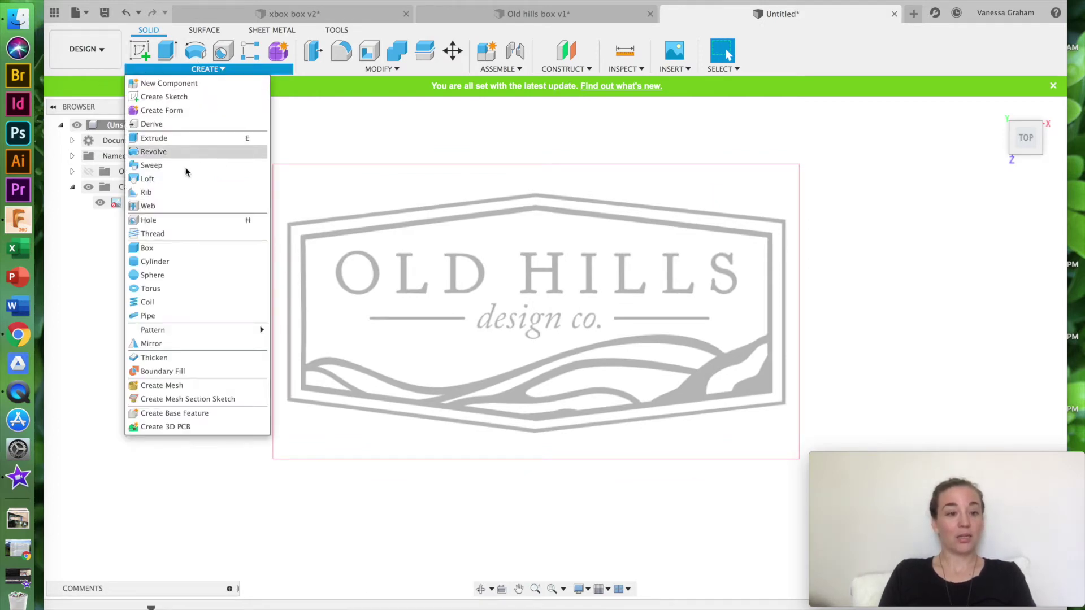
{"action": "left_click", "coordinate": [166, 101]}
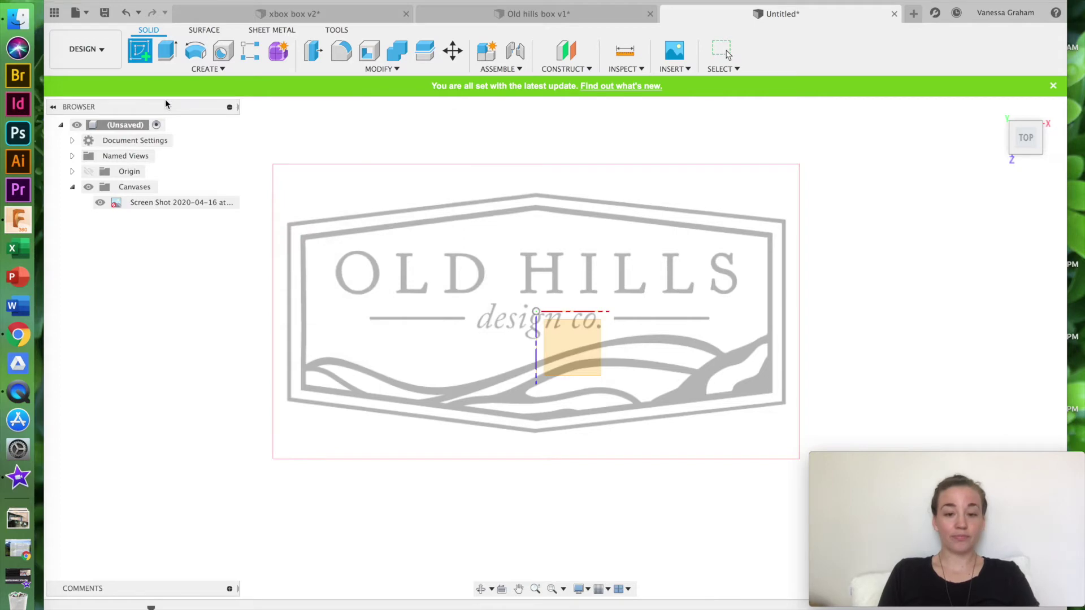
{"action": "left_click", "coordinate": [566, 354]}
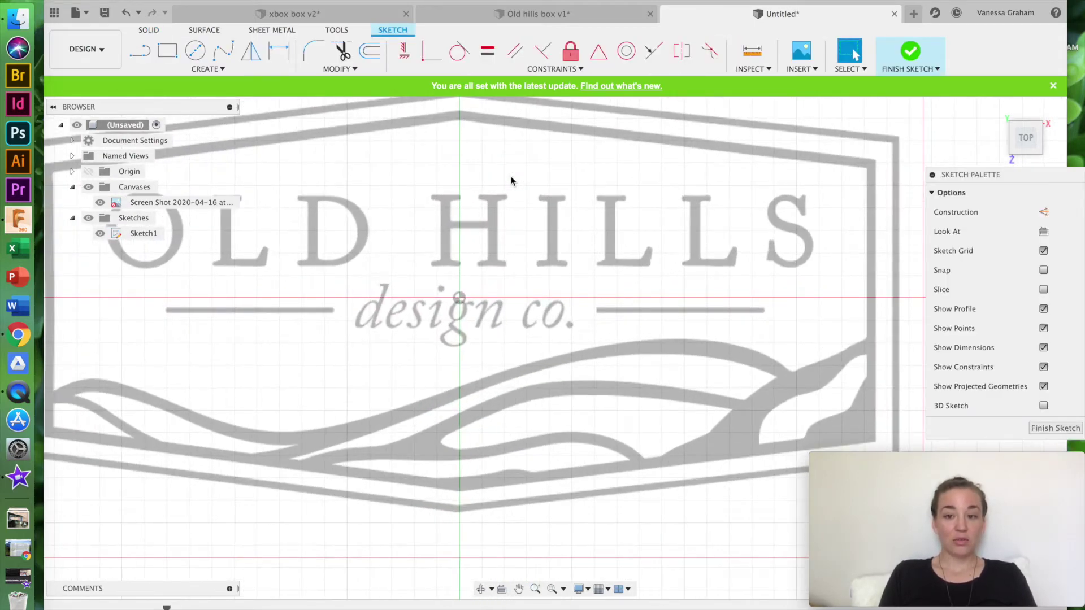
Trace the right half of the logo's outer border with lines from the top peak to the bottom peak, with a vertical side about 0.72 in long
{"action": "left_click", "coordinate": [139, 50]}
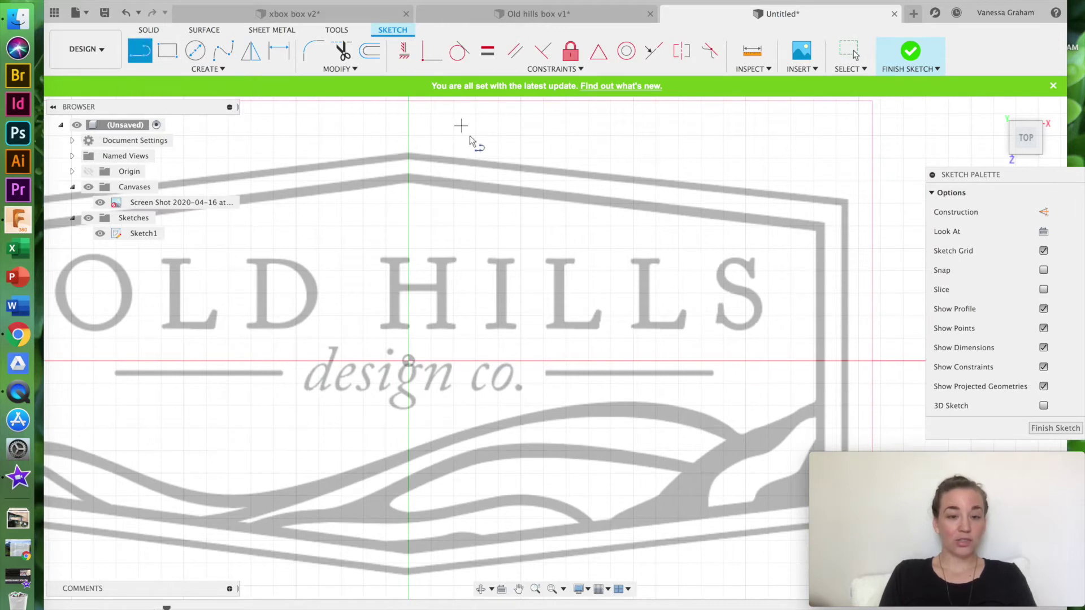
{"action": "left_click", "coordinate": [408, 153]}
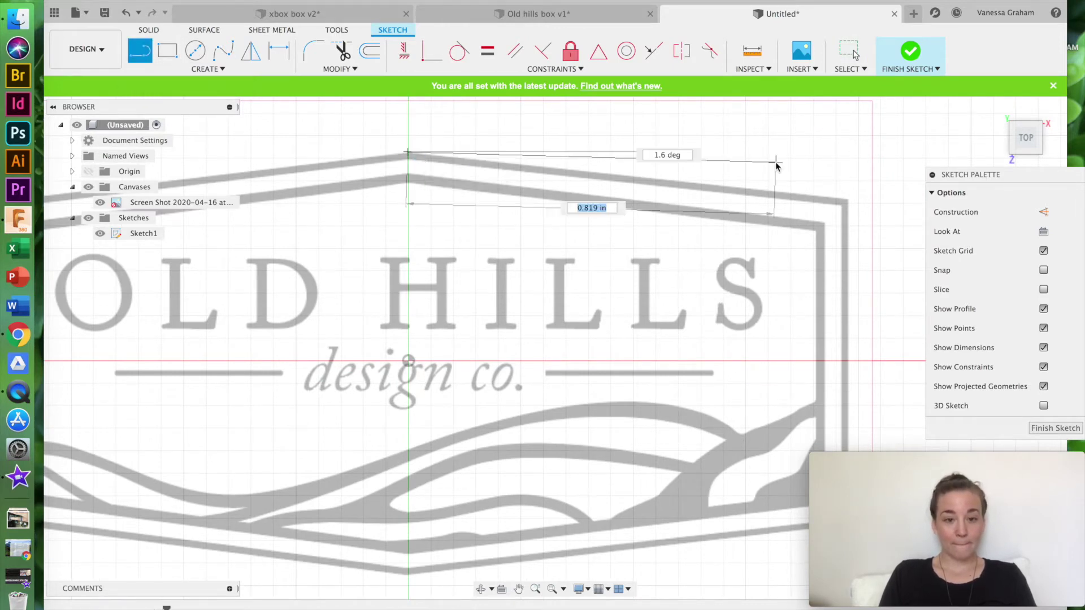
{"action": "left_click", "coordinate": [849, 200]}
{"action": "scroll", "coordinate": [849, 199], "scroll_direction": "down", "scroll_amount": 3}
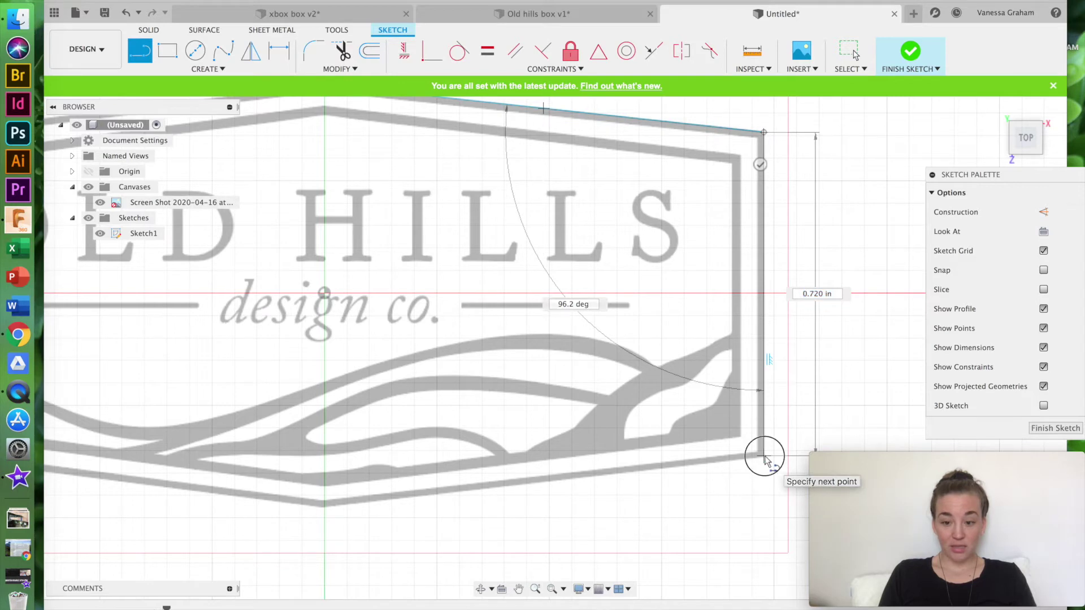
{"action": "left_click", "coordinate": [764, 456]}
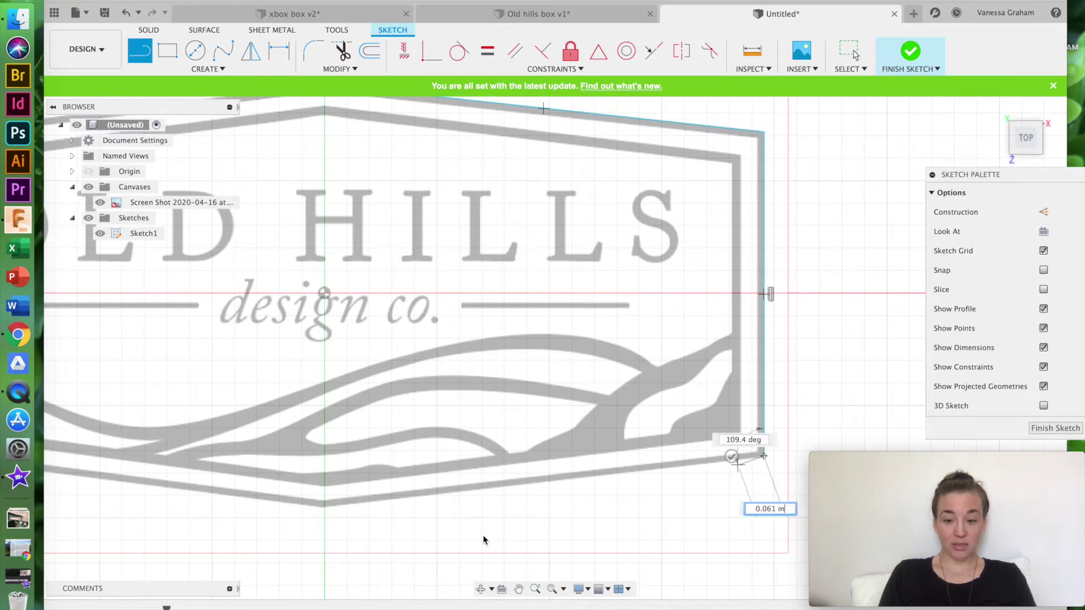
{"action": "left_click", "coordinate": [323, 508]}
Trace the left half of the logo's outer border back to the top peak to close the profile, and finish the sketch
{"action": "scroll", "coordinate": [323, 508], "scroll_direction": "left", "scroll_amount": 6}
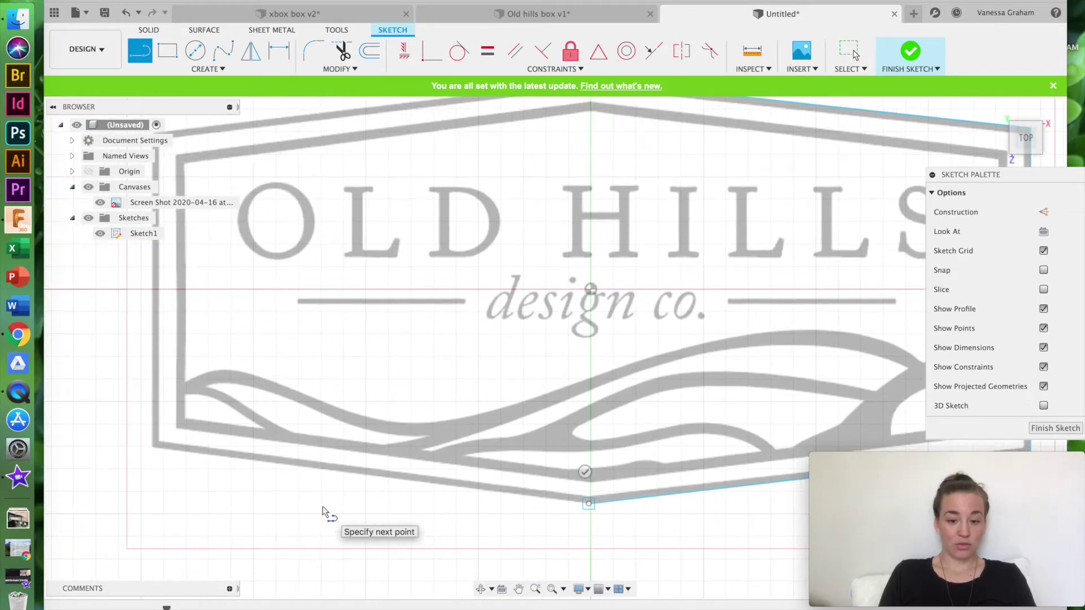
{"action": "left_click", "coordinate": [153, 449]}
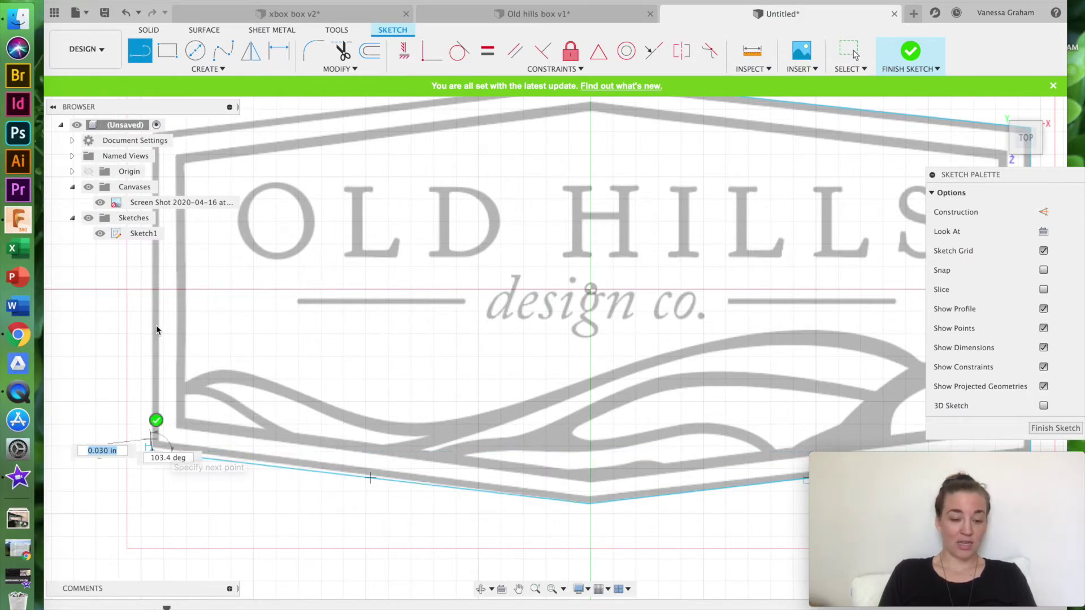
{"action": "scroll", "coordinate": [156, 324], "scroll_direction": "up", "scroll_amount": 5}
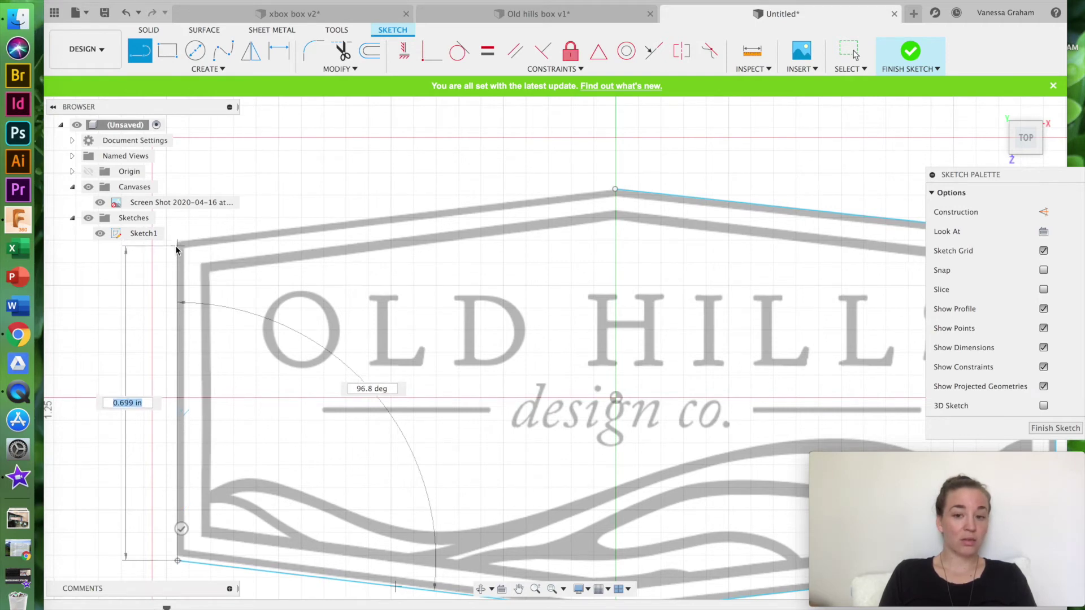
{"action": "left_click", "coordinate": [177, 242]}
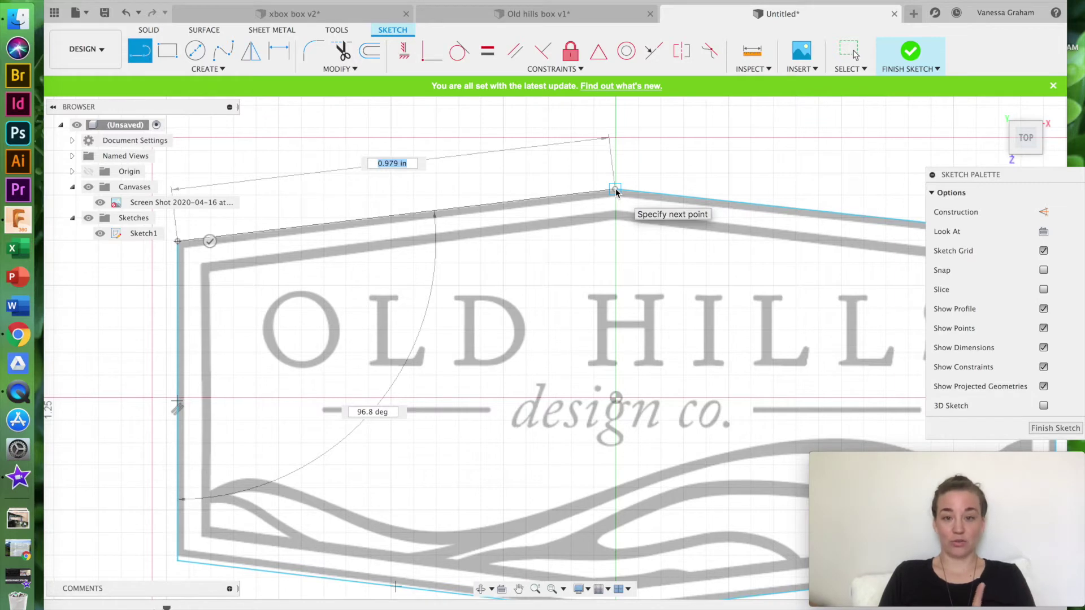
{"action": "left_click", "coordinate": [616, 191]}
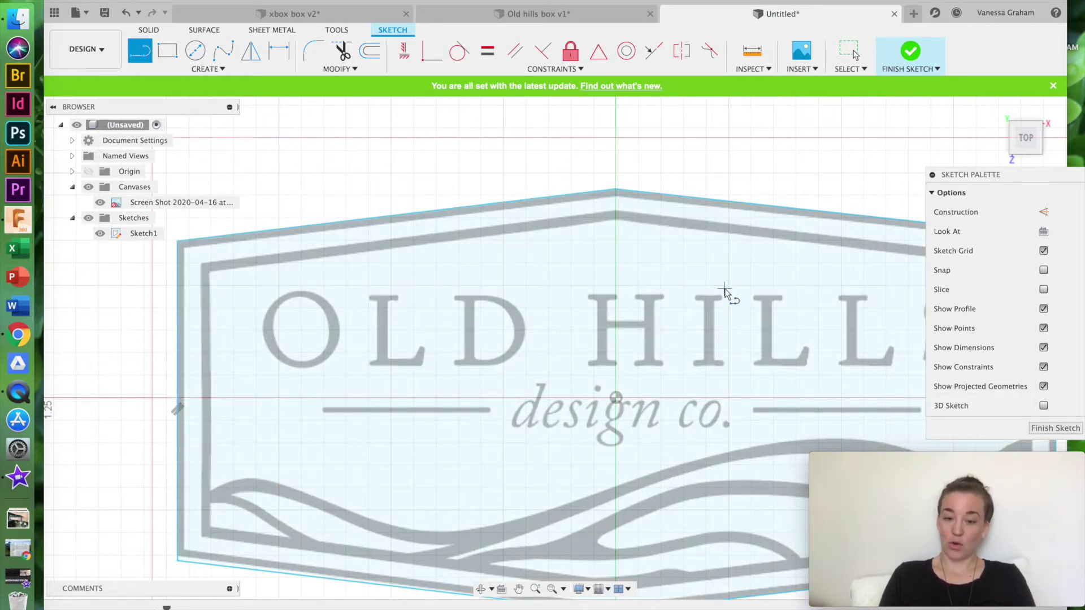
{"action": "scroll", "coordinate": [726, 293], "scroll_direction": "down", "scroll_amount": 3}
{"action": "scroll", "coordinate": [726, 290], "scroll_direction": "down", "scroll_amount": 3}
{"action": "scroll", "coordinate": [619, 254], "scroll_direction": "right", "scroll_amount": 3}
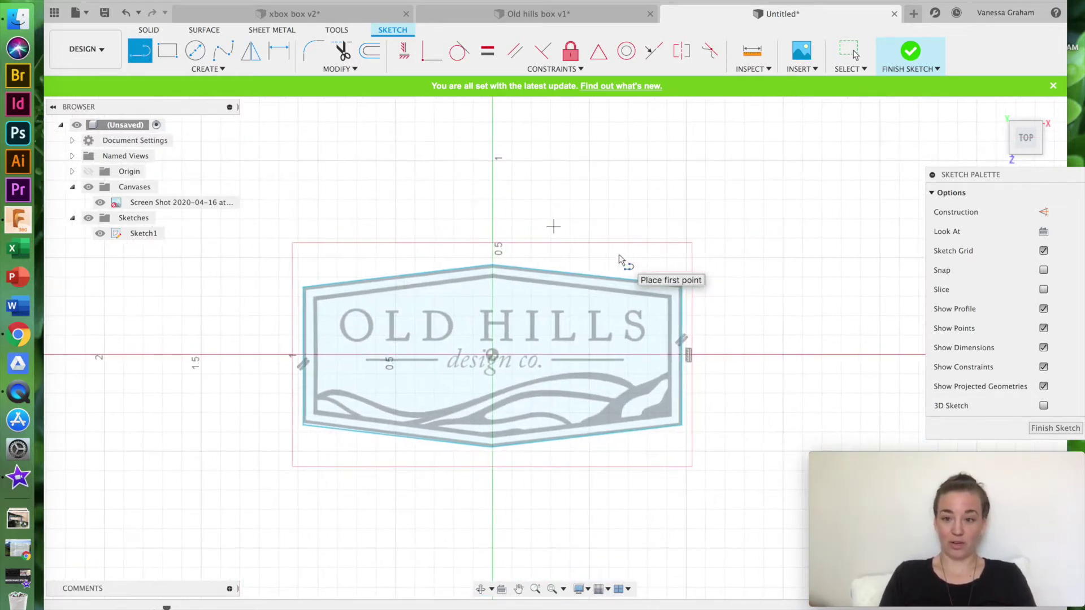
{"action": "left_click", "coordinate": [910, 52]}
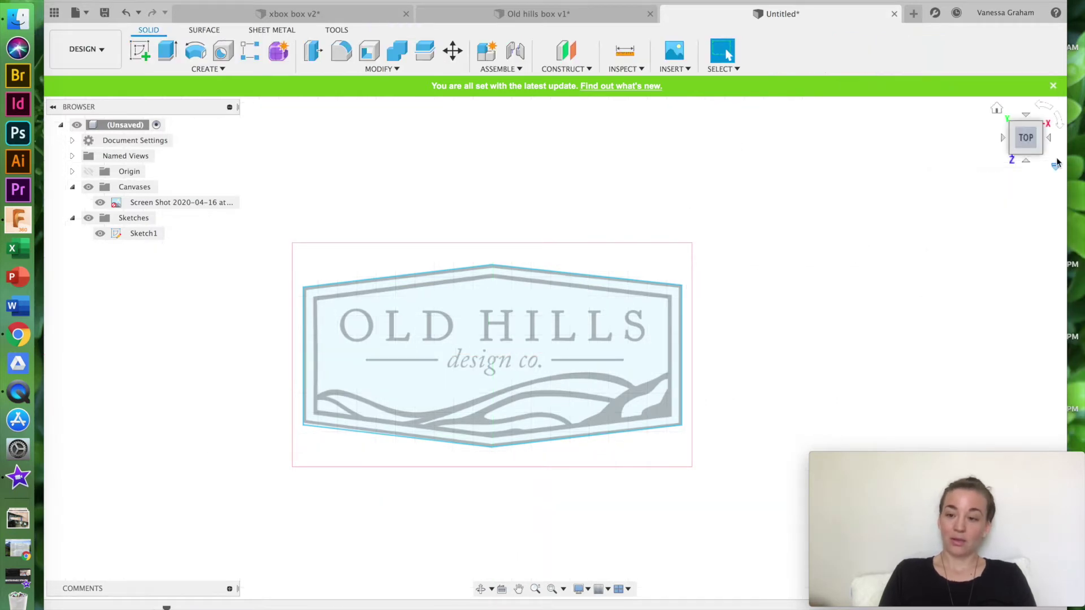
{"action": "mouse_move", "coordinate": [1042, 142]}
{"action": "left_mouse_down"}
{"action": "mouse_move", "coordinate": [1020, 69]}
{"action": "mouse_move", "coordinate": [1054, 129]}
{"action": "mouse_move", "coordinate": [1020, 93]}
{"action": "left_mouse_up"}
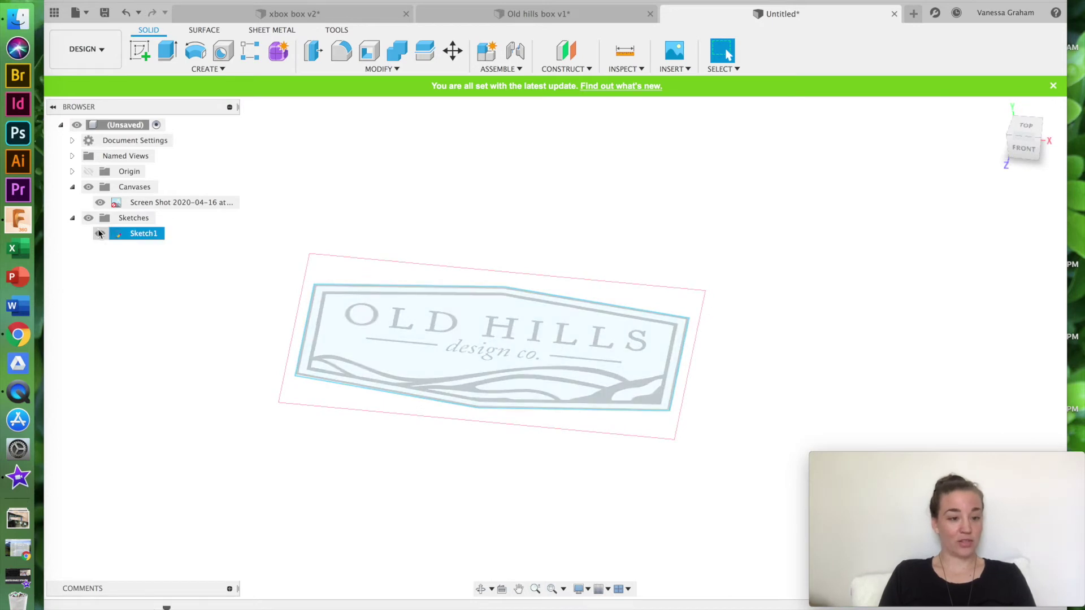
Hide the traced outline sketch and rename the logo canvas to "old hills logo"
{"action": "left_click", "coordinate": [100, 234]}
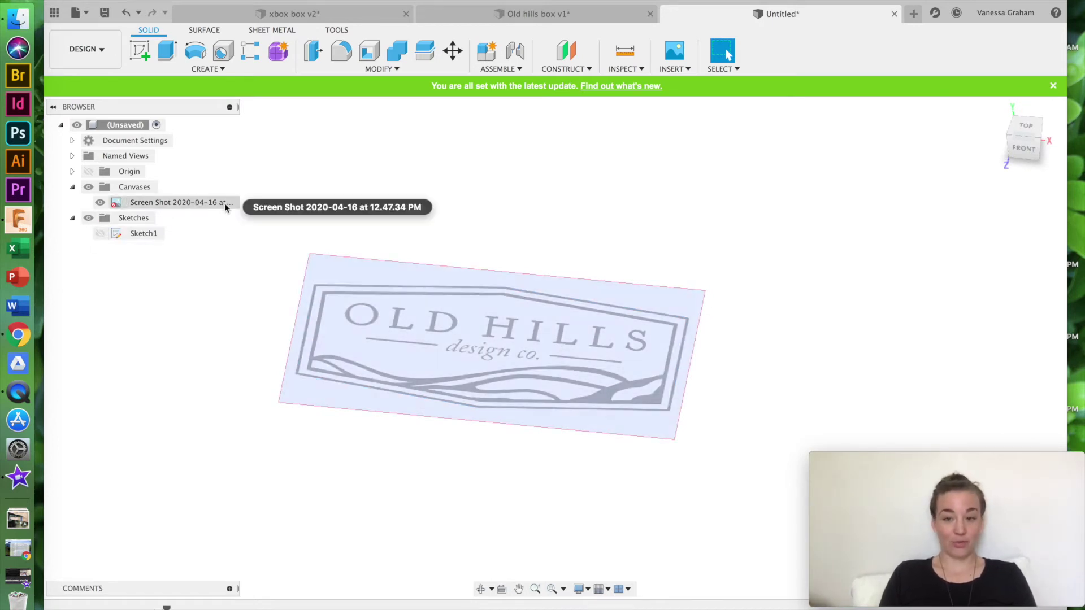
{"action": "left_click", "coordinate": [1028, 147]}
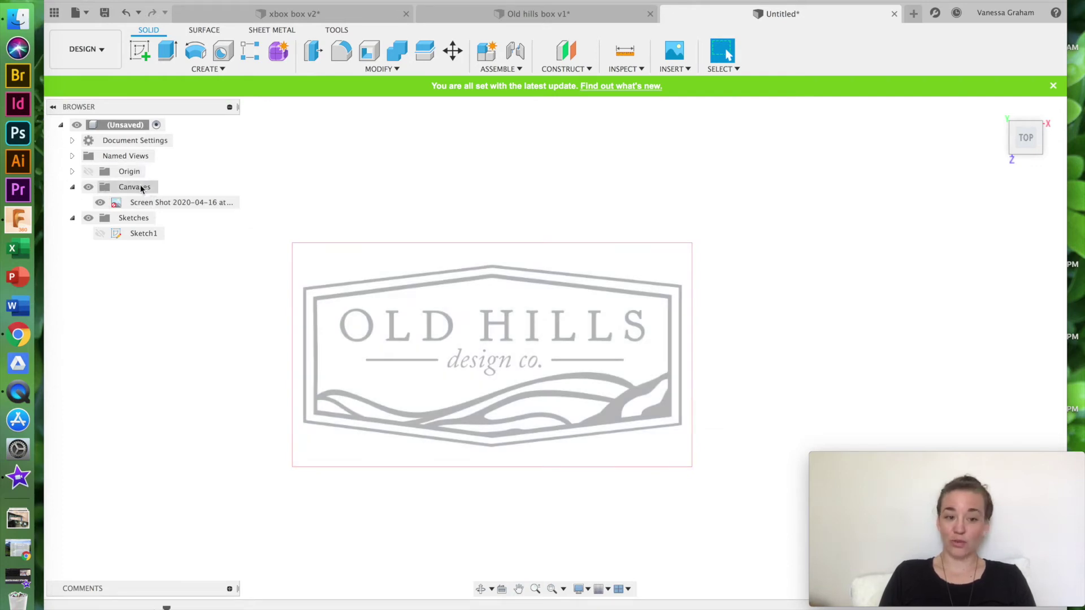
{"action": "double_click", "coordinate": [154, 203]}
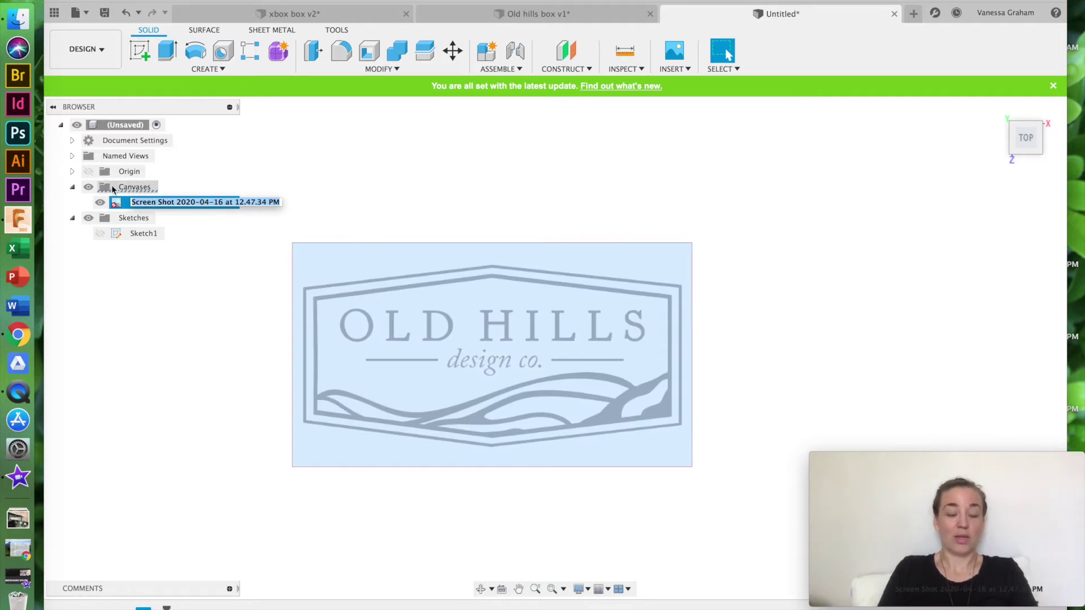
{"action": "type", "text": "old hills logo"}
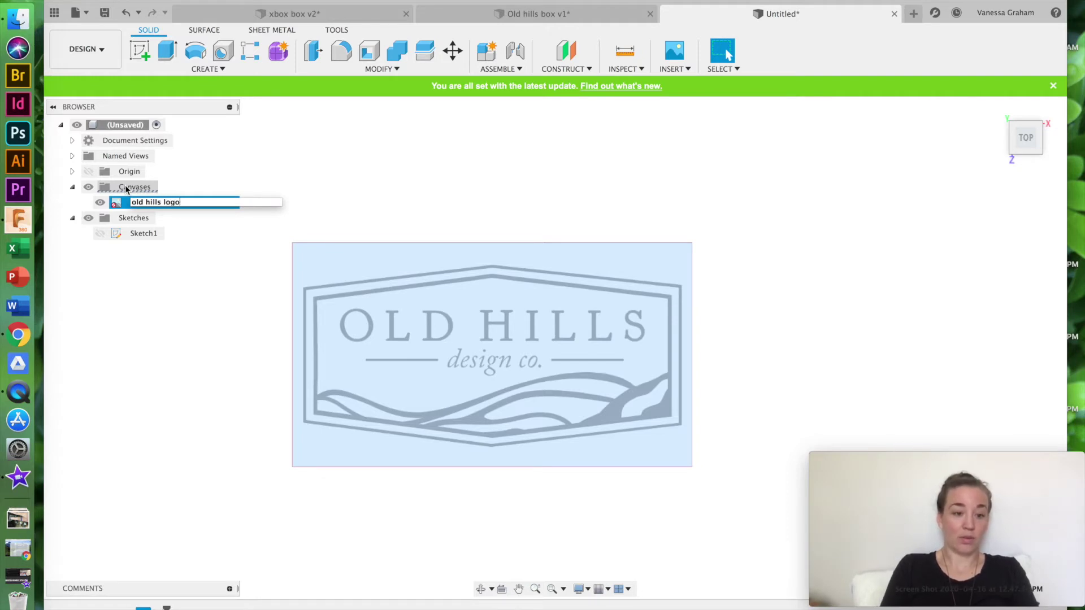
{"action": "key", "text": "Return"}
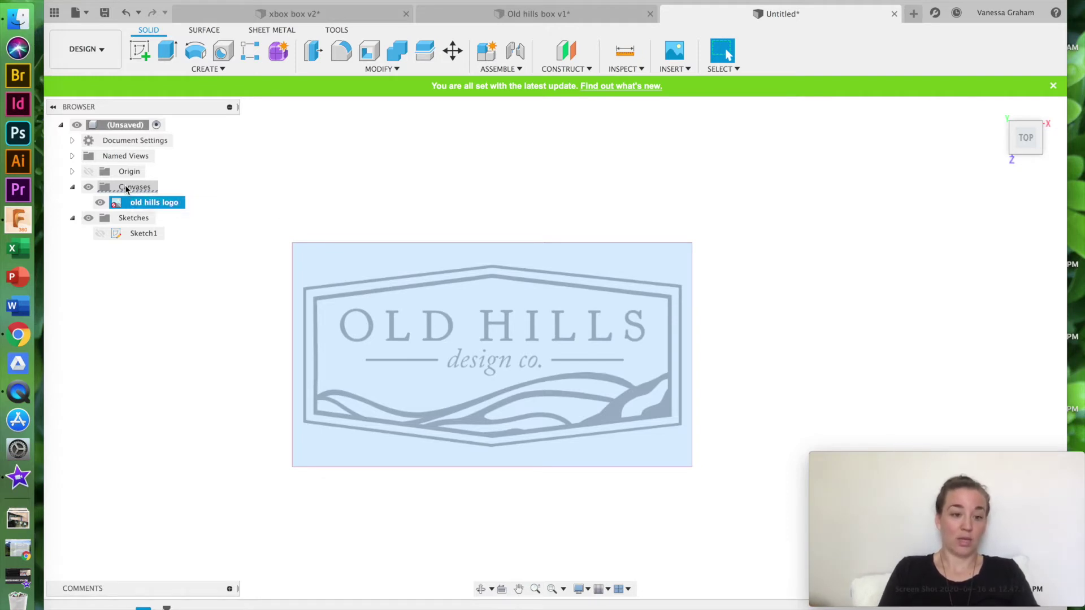
{"action": "right_click", "coordinate": [152, 205]}
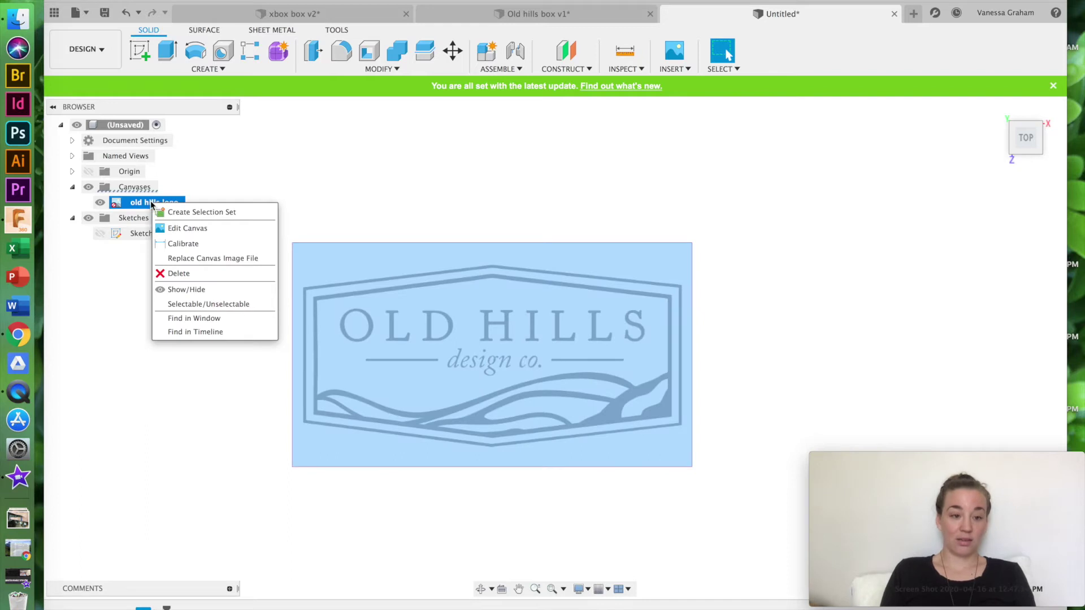
{"action": "left_click", "coordinate": [188, 249]}
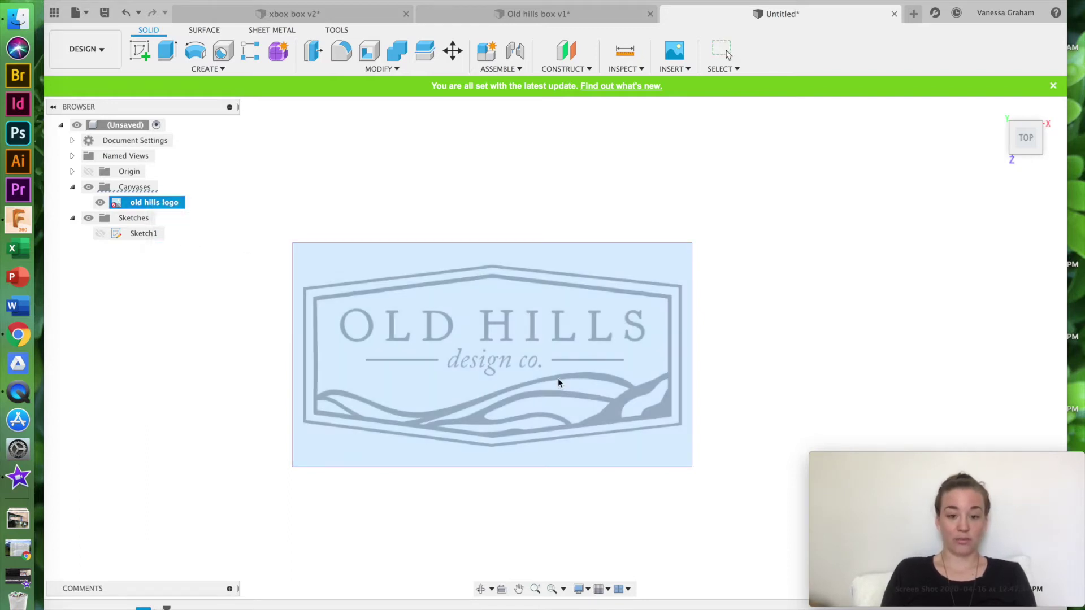
{"action": "scroll", "coordinate": [551, 386], "scroll_direction": "up", "scroll_amount": 2}
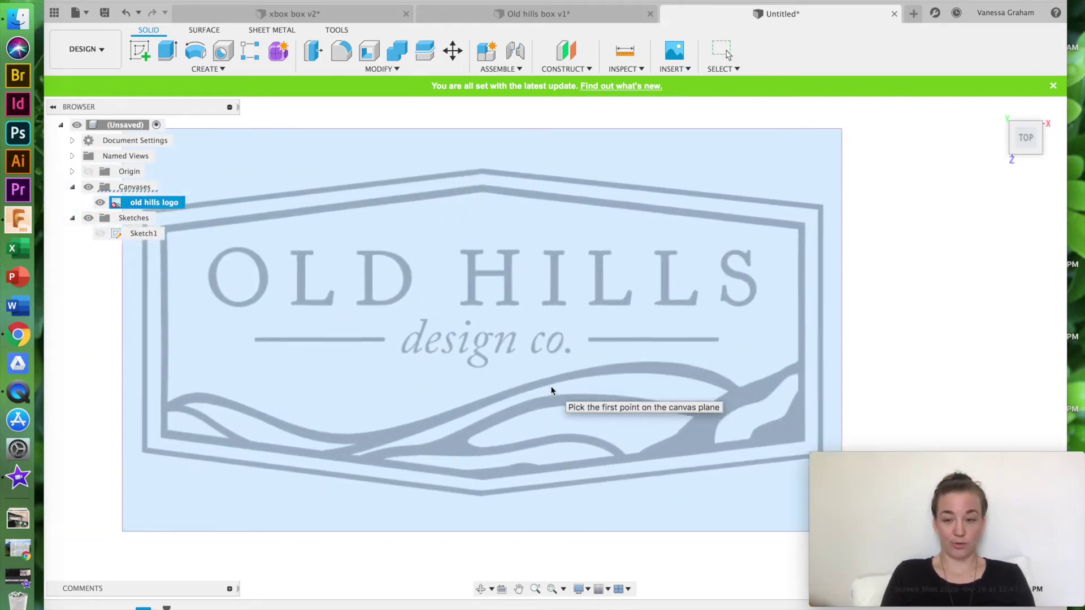
{"action": "scroll", "coordinate": [335, 316], "scroll_direction": "left", "scroll_amount": 2}
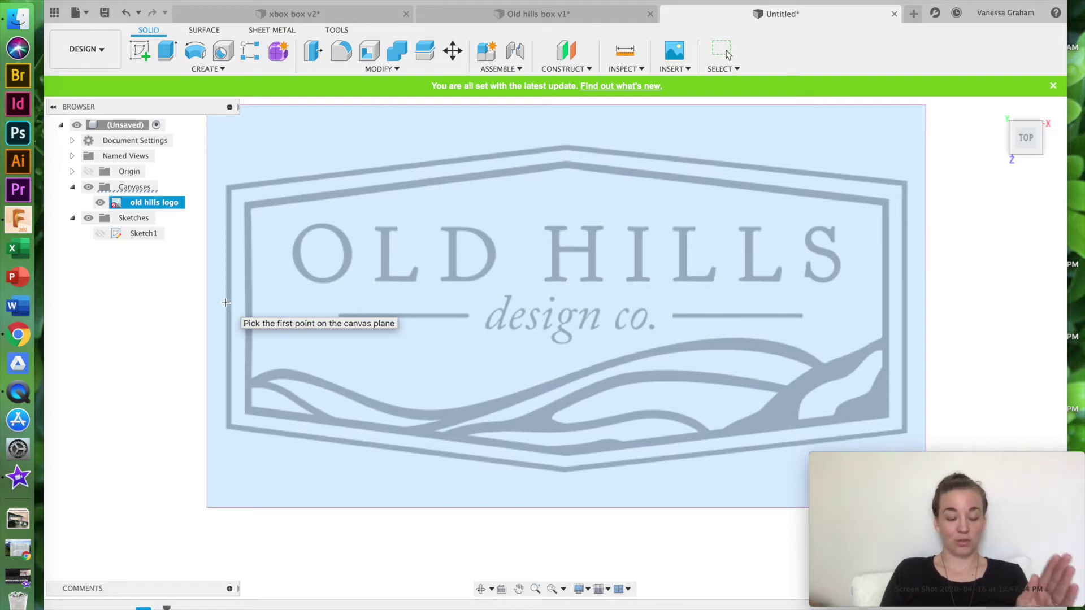
{"action": "left_click", "coordinate": [226, 303]}
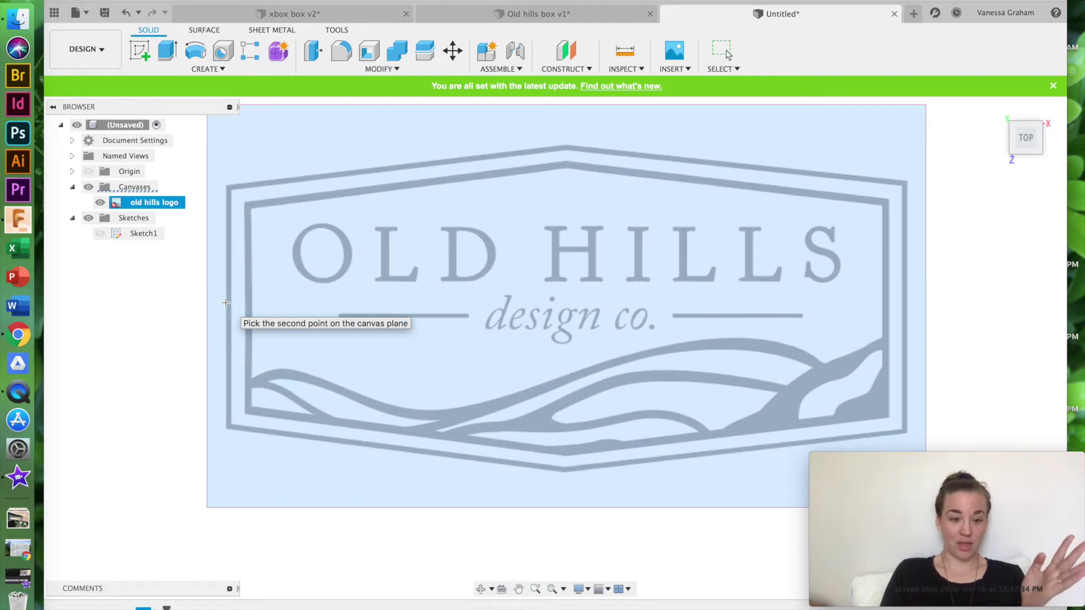
{"action": "left_click", "coordinate": [907, 310]}
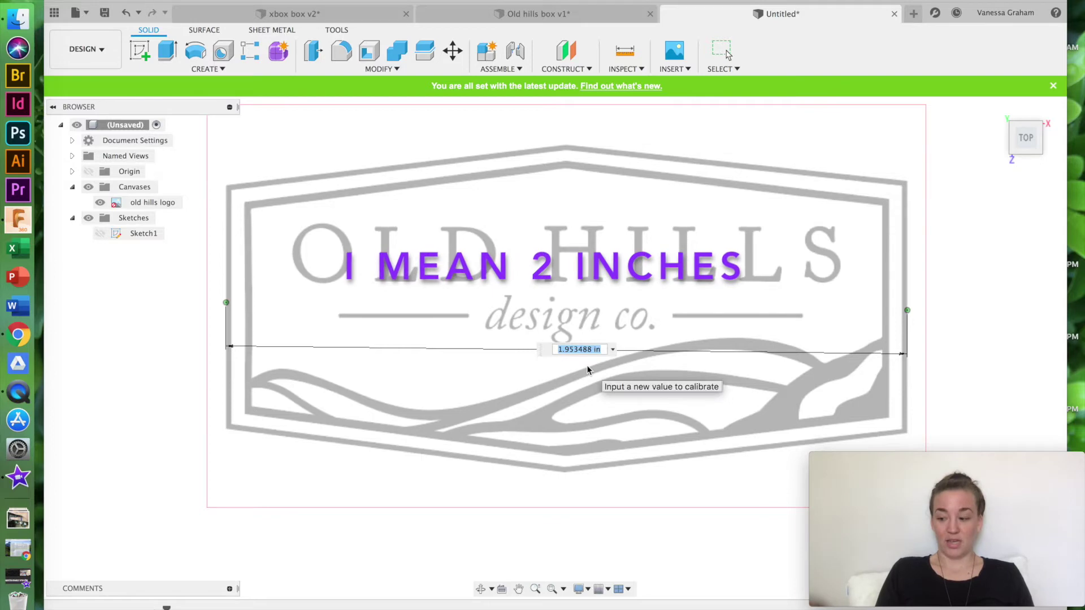
{"action": "left_click", "coordinate": [529, 14]}
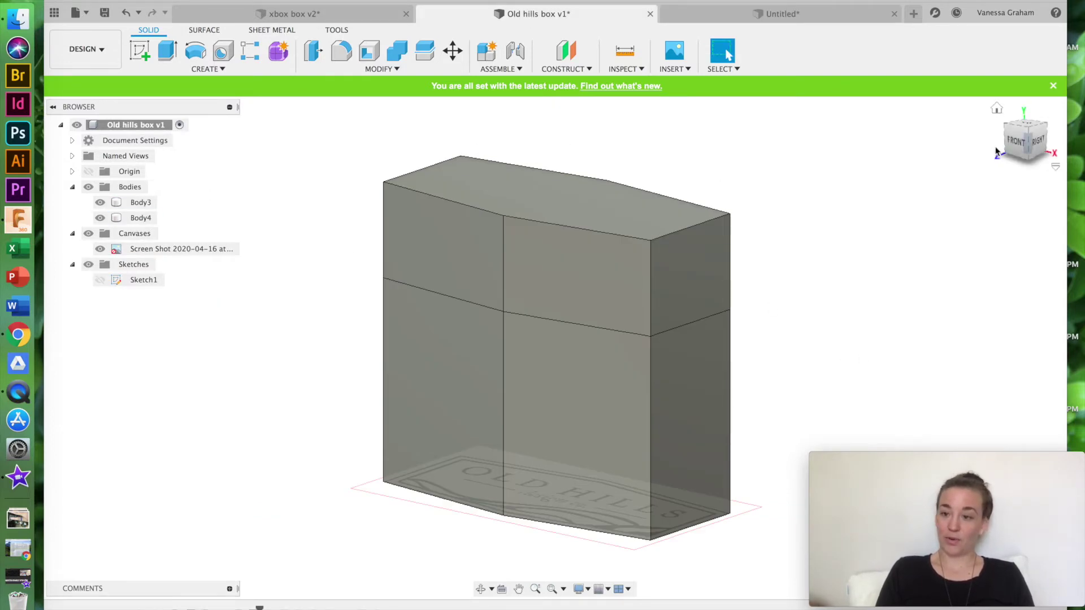
{"action": "left_click_drag", "start_coordinate": [1001, 144], "coordinate": [1035, 182]}
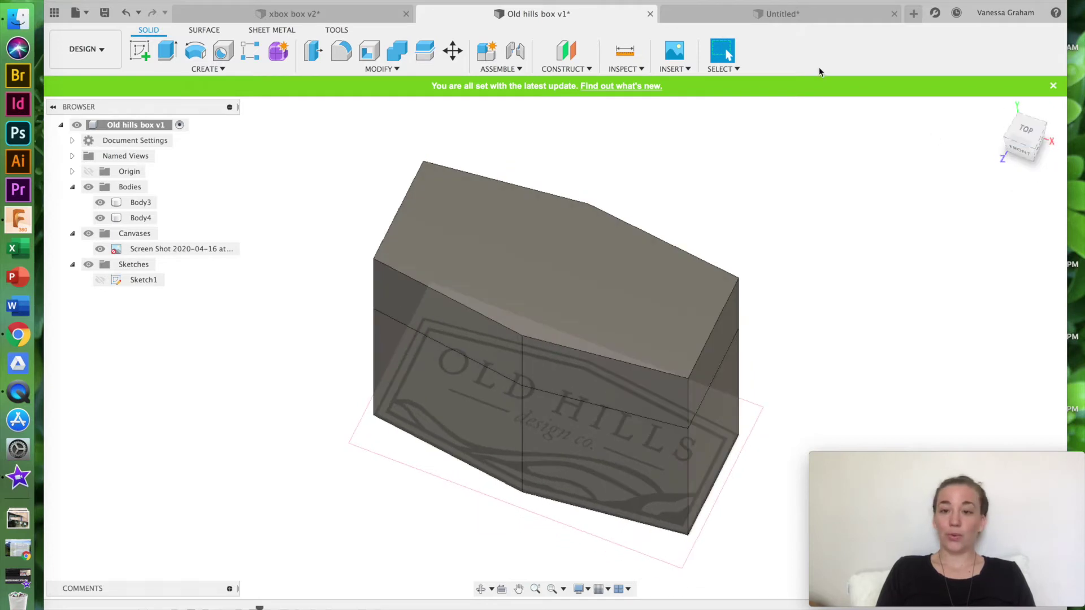
{"action": "left_click", "coordinate": [781, 13]}
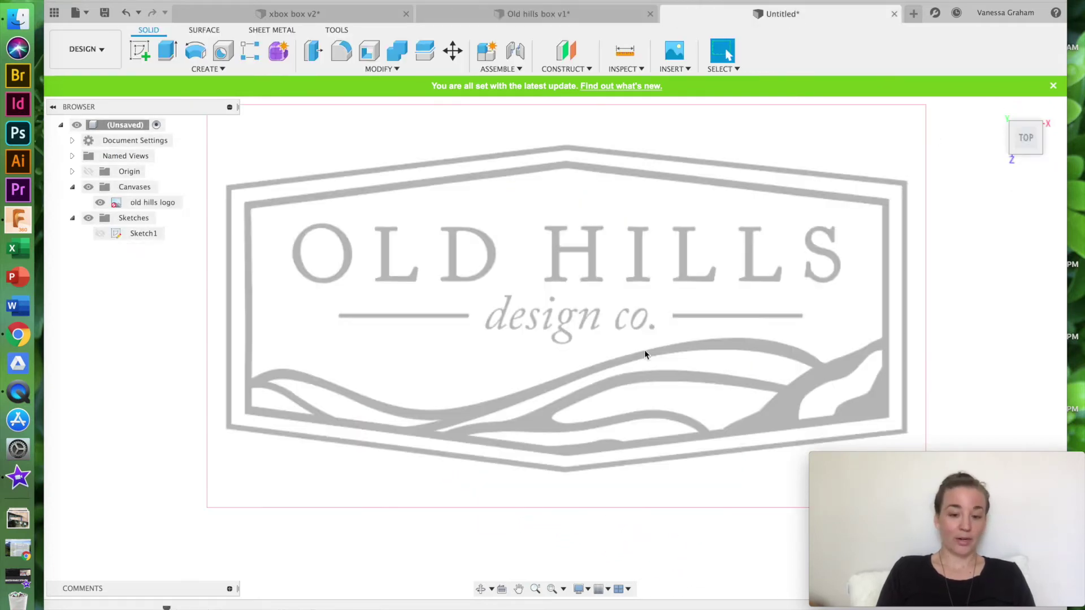
Calibrate the logo canvas so the distance between the left and right sides of its outer border is 2.25 in
{"action": "left_click", "coordinate": [145, 202]}
{"action": "right_click", "coordinate": [146, 203]}
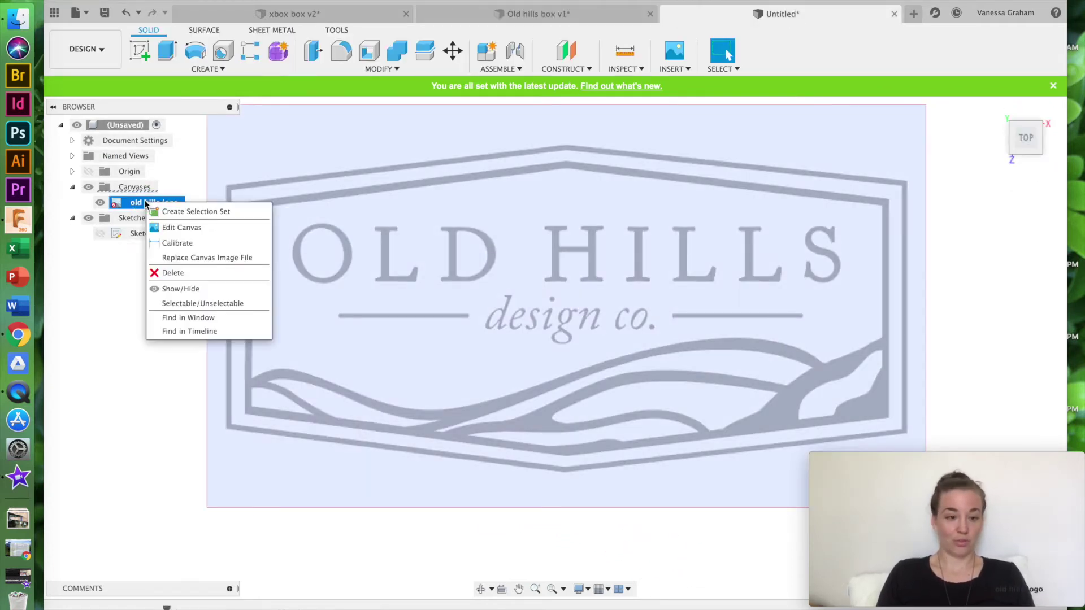
{"action": "left_click", "coordinate": [178, 243]}
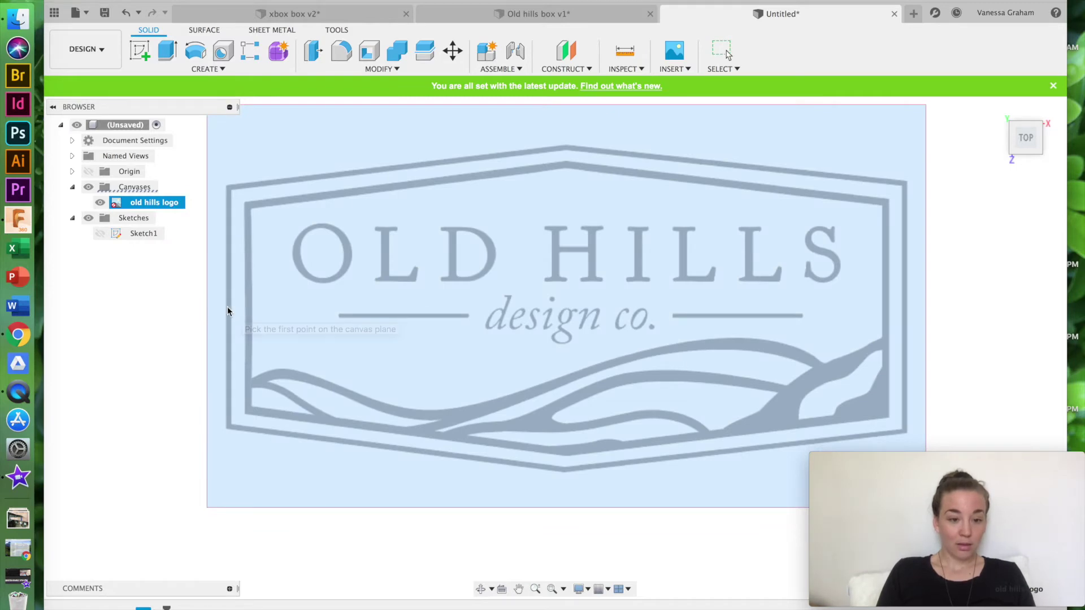
{"action": "left_click", "coordinate": [906, 322]}
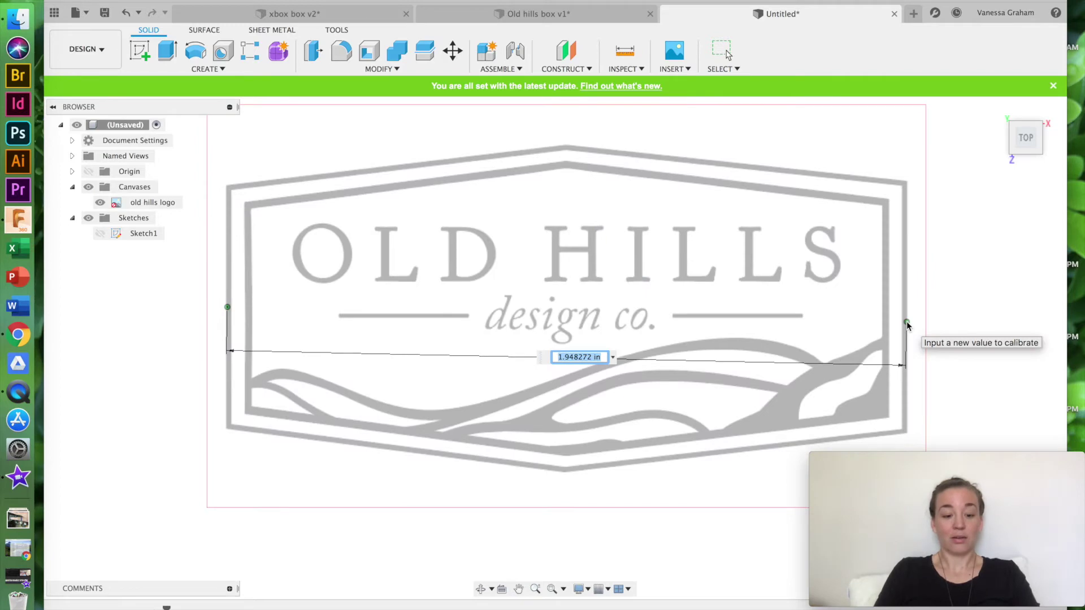
{"action": "type", "text": "2.25"}
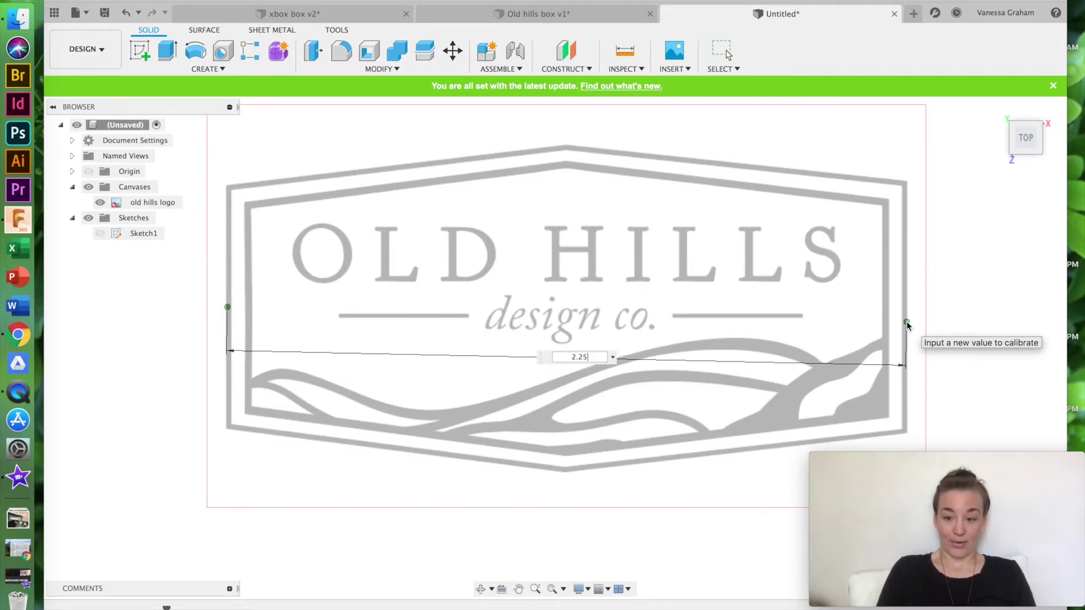
{"action": "key", "text": "Return"}
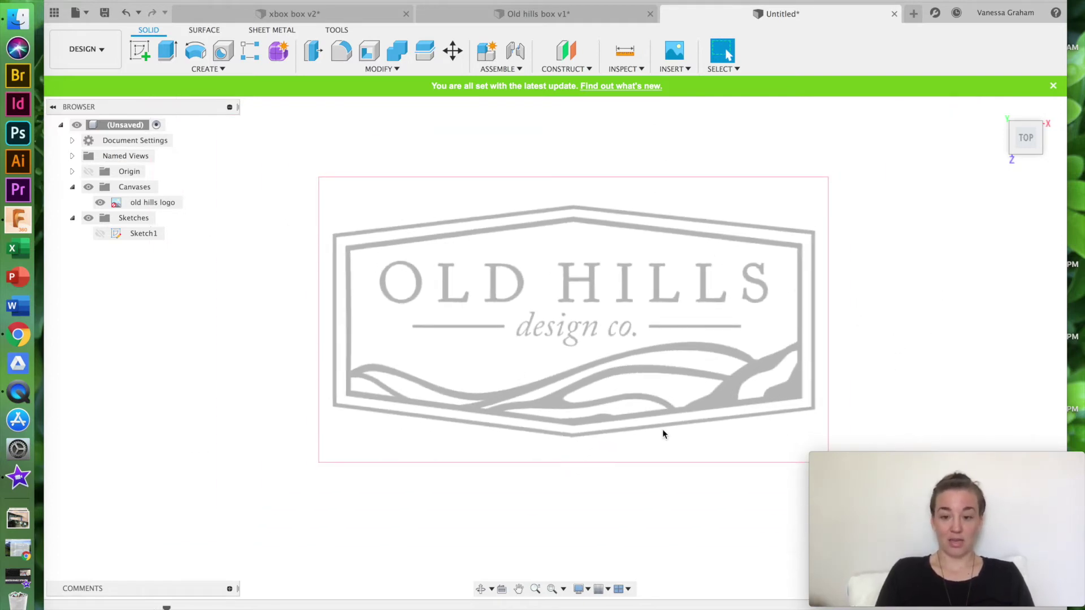
Show the traced outline sketch again and hide the canvases
{"action": "left_click", "coordinate": [101, 234]}
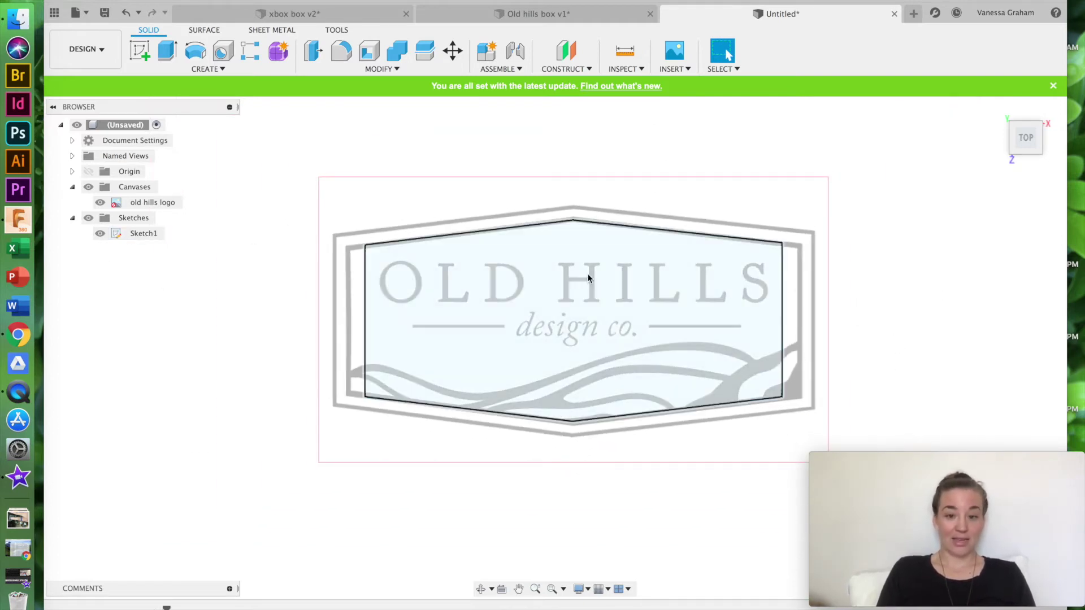
{"action": "left_click", "coordinate": [577, 274]}
{"action": "left_click", "coordinate": [108, 202]}
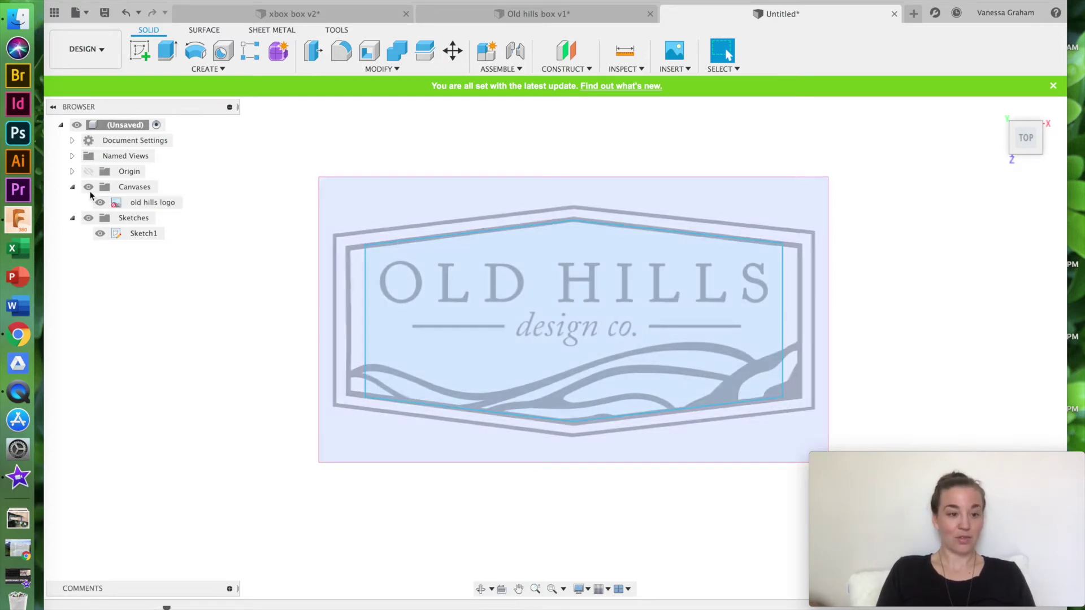
{"action": "left_click", "coordinate": [88, 187]}
Try extruding the traced logo profile upward about 1.10 in as a new body, and undo the extrusion
{"action": "left_click_drag", "start_coordinate": [1024, 135], "coordinate": [1020, 113]}
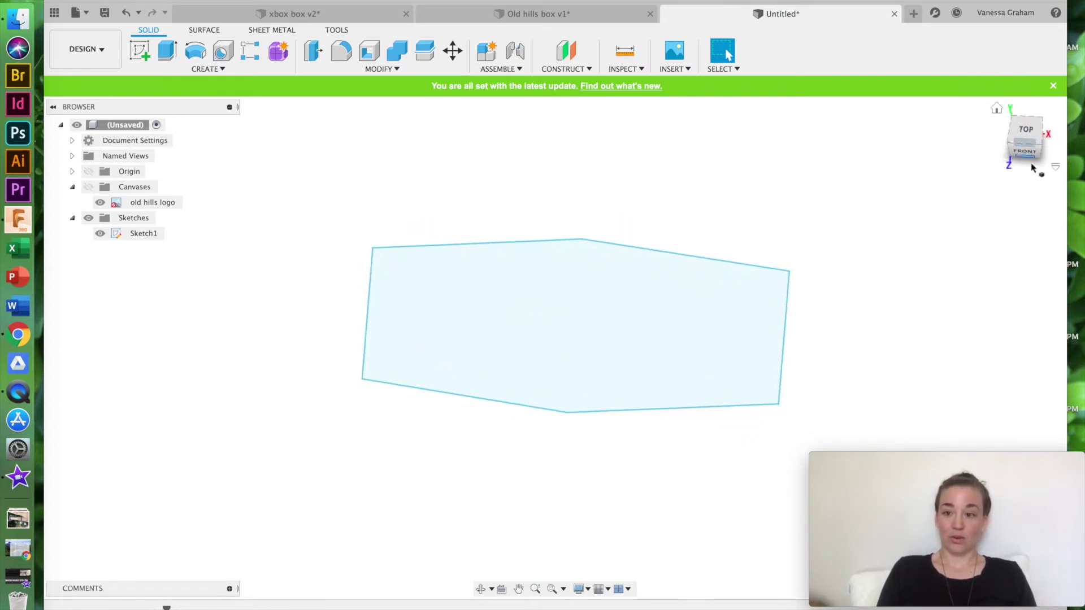
{"action": "left_click", "coordinate": [997, 107]}
{"action": "left_click", "coordinate": [1013, 144]}
{"action": "scroll", "coordinate": [667, 275], "scroll_direction": "down", "scroll_amount": 4}
{"action": "mouse_move", "coordinate": [1018, 145]}
{"action": "left_mouse_down"}
{"action": "mouse_move", "coordinate": [968, 187]}
{"action": "mouse_move", "coordinate": [1024, 146]}
{"action": "left_mouse_up"}
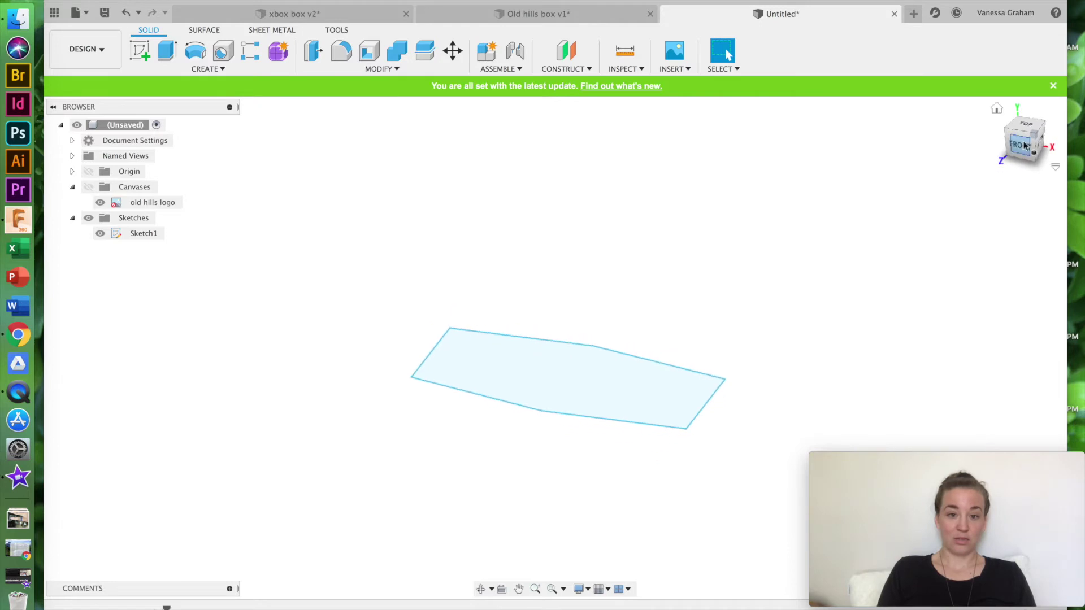
{"action": "left_click", "coordinate": [168, 51]}
{"action": "left_click_drag", "start_coordinate": [568, 369], "coordinate": [595, 222]}
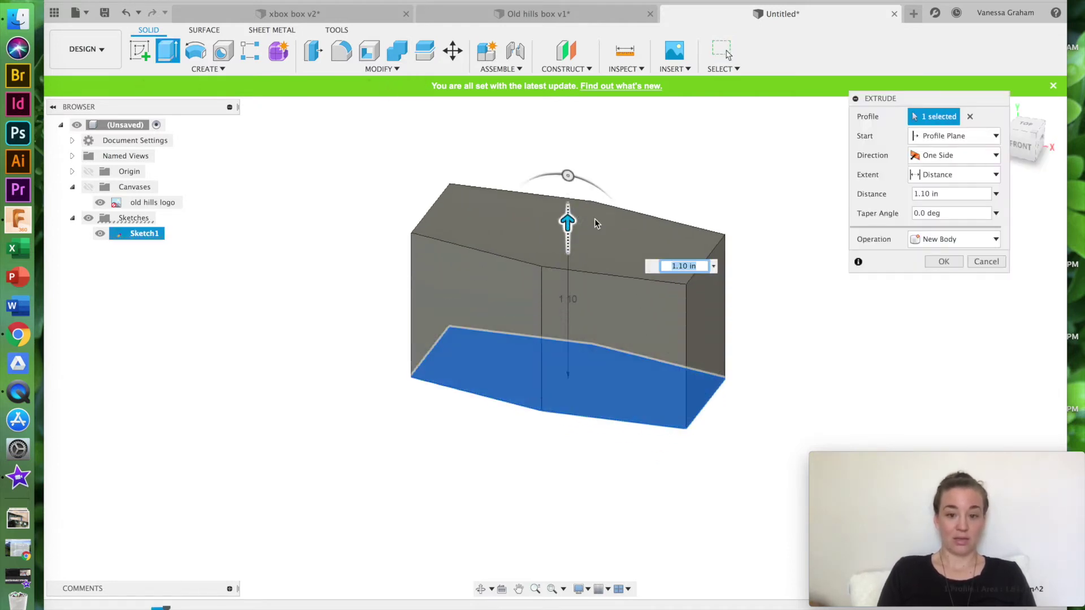
{"action": "left_click", "coordinate": [571, 14]}
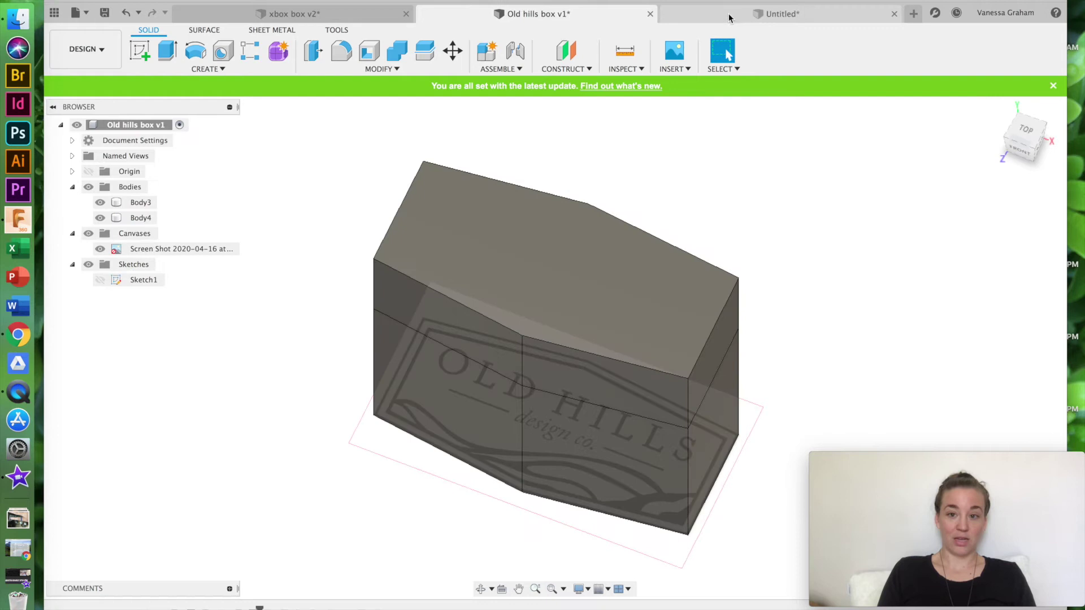
{"action": "left_click", "coordinate": [728, 16]}
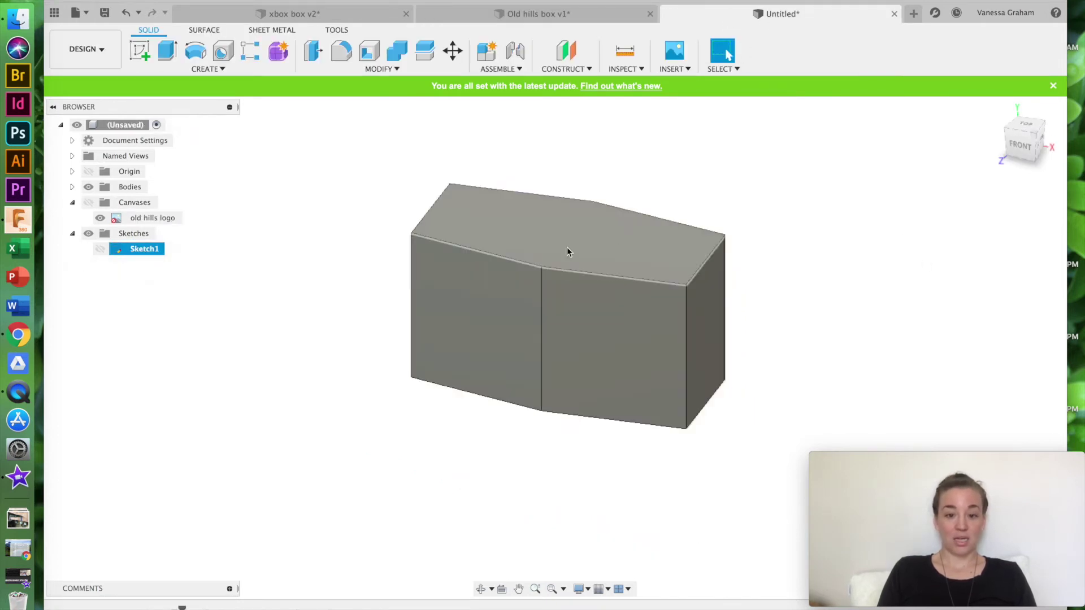
{"action": "key", "text": "super+z"}
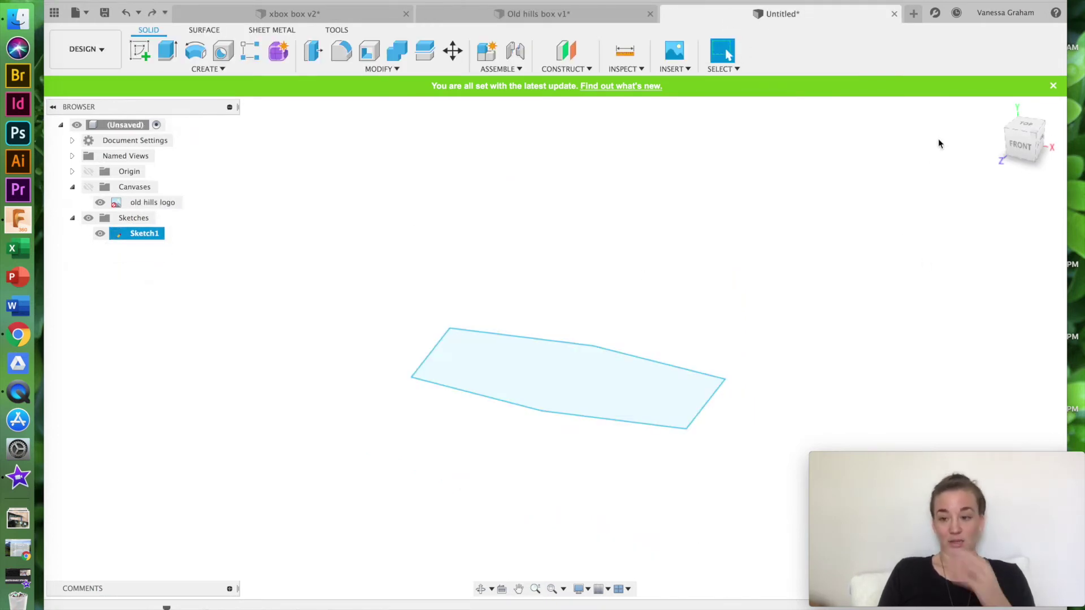
{"action": "left_click", "coordinate": [1016, 147]}
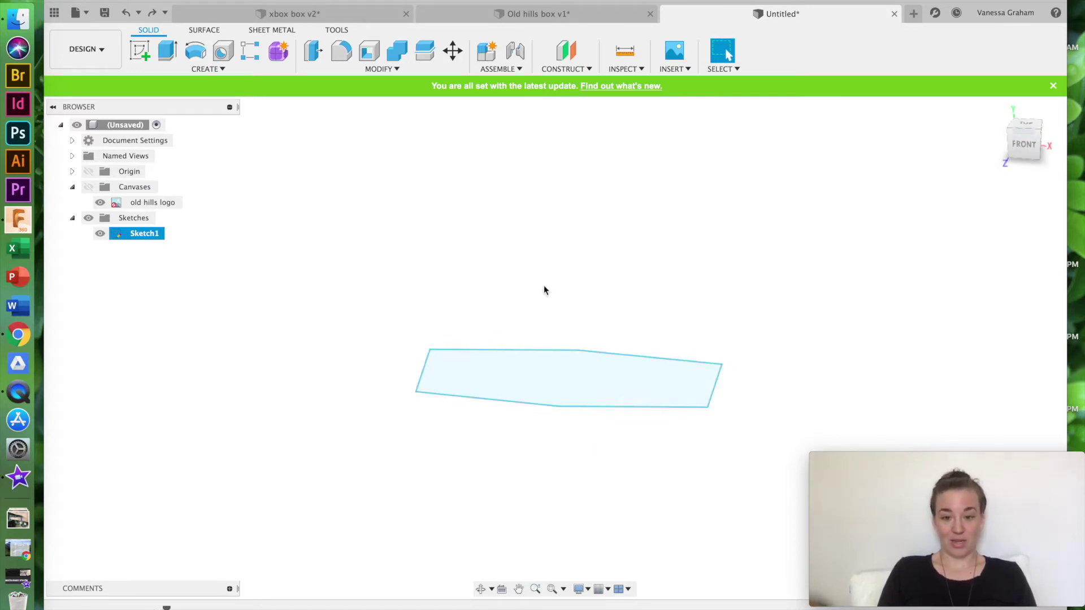
{"action": "mouse_move", "coordinate": [1018, 145]}
{"action": "left_mouse_down"}
{"action": "mouse_move", "coordinate": [993, 187]}
{"action": "mouse_move", "coordinate": [1030, 191]}
{"action": "mouse_move", "coordinate": [993, 160]}
{"action": "mouse_move", "coordinate": [1008, 147]}
{"action": "left_mouse_up"}
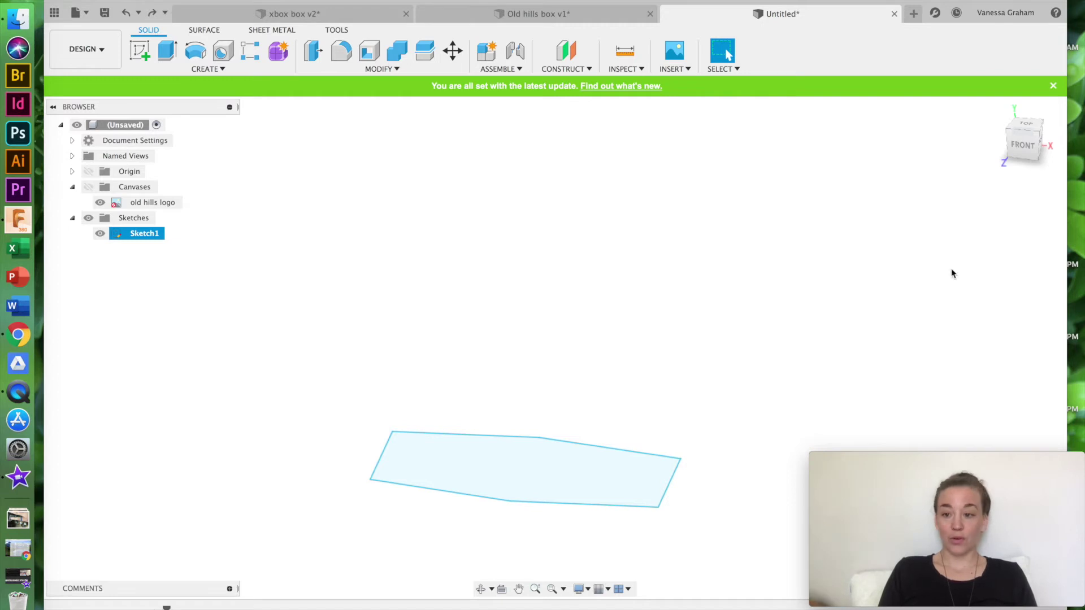
{"action": "left_click", "coordinate": [1024, 146]}
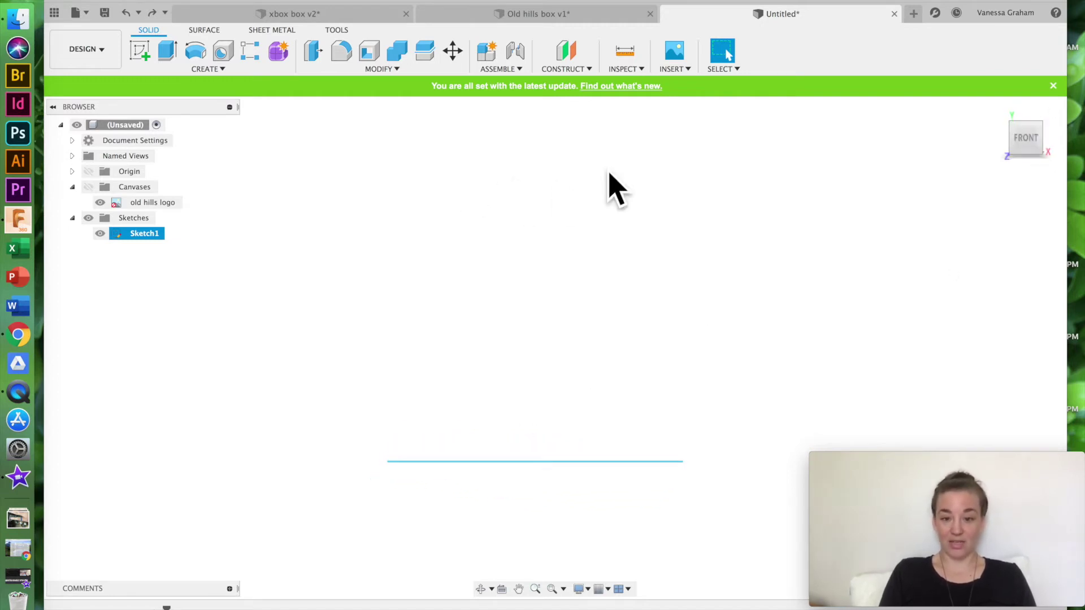
{"action": "mouse_move", "coordinate": [1020, 145]}
{"action": "left_mouse_down"}
{"action": "mouse_move", "coordinate": [1004, 182]}
{"action": "mouse_move", "coordinate": [989, 157]}
{"action": "mouse_move", "coordinate": [1010, 150]}
{"action": "left_mouse_up"}
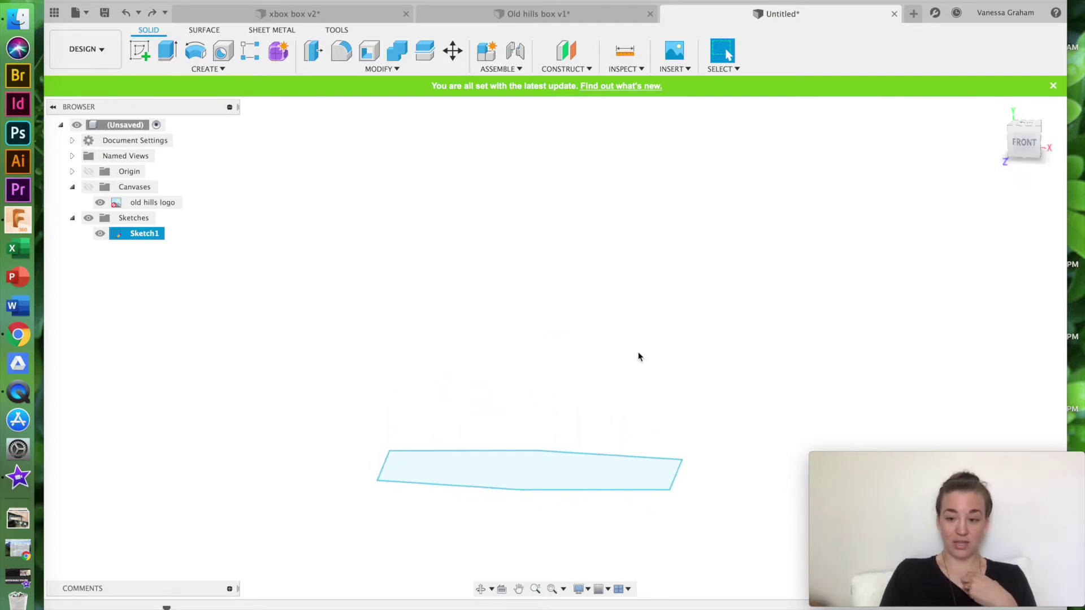
Show the origin and start an offset construction plane about 1.70 in above the horizontal origin plane
{"action": "left_click", "coordinate": [88, 172]}
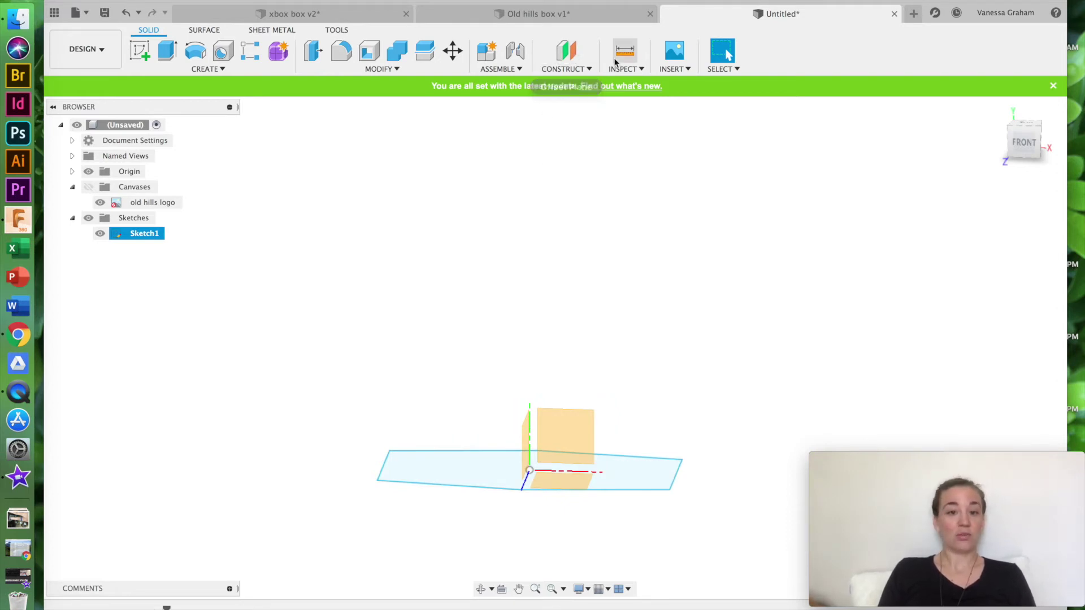
{"action": "left_click", "coordinate": [587, 70]}
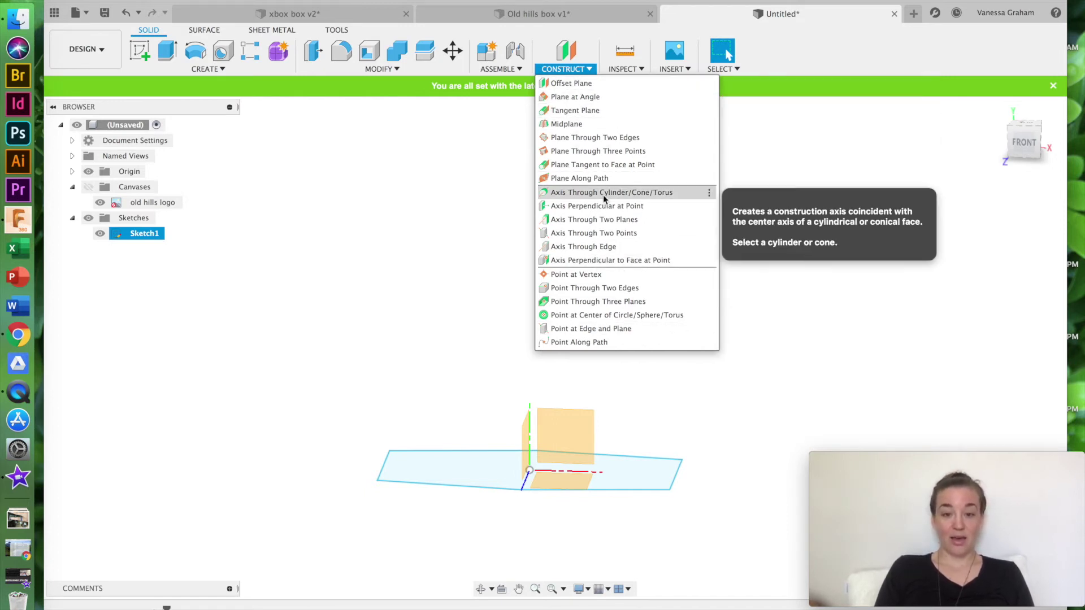
{"action": "left_click", "coordinate": [571, 84]}
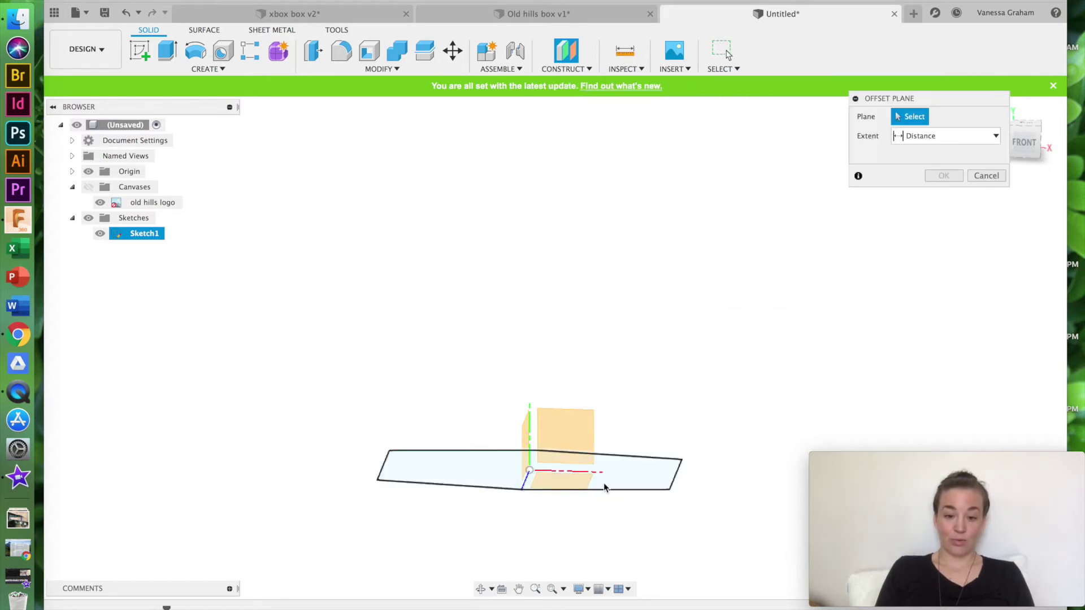
{"action": "left_click", "coordinate": [1025, 142]}
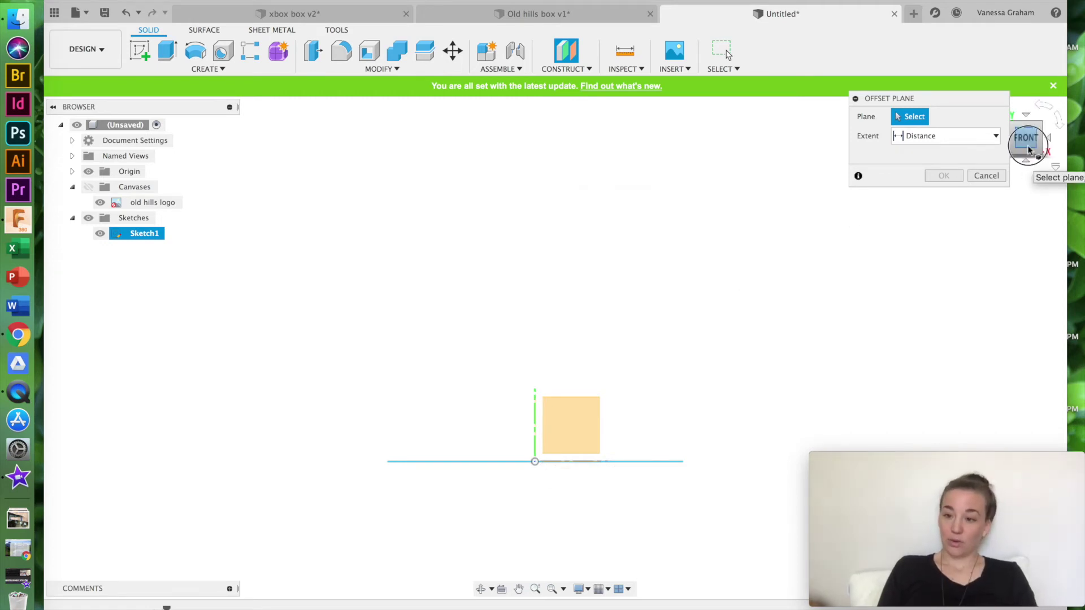
{"action": "left_click_drag", "start_coordinate": [1030, 170], "coordinate": [1020, 162]}
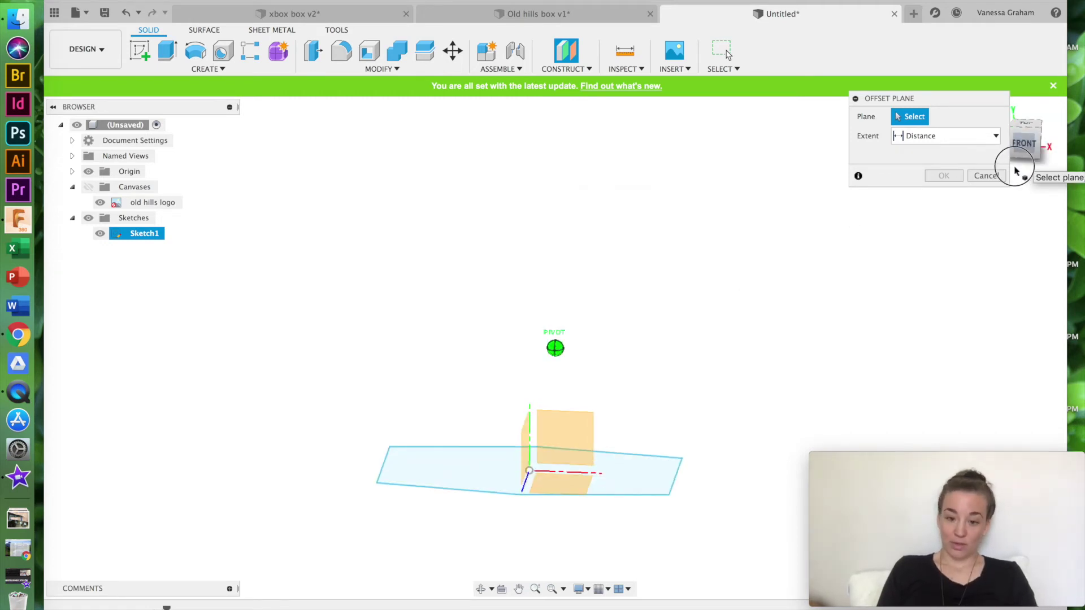
{"action": "left_click", "coordinate": [560, 486]}
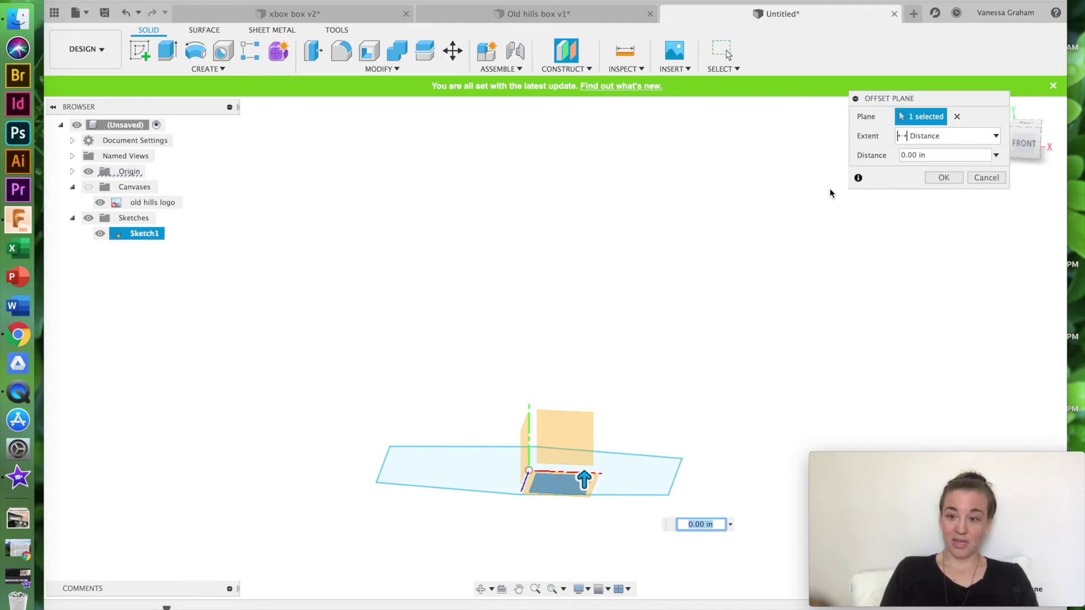
{"action": "left_click_drag", "start_coordinate": [584, 479], "coordinate": [620, 246]}
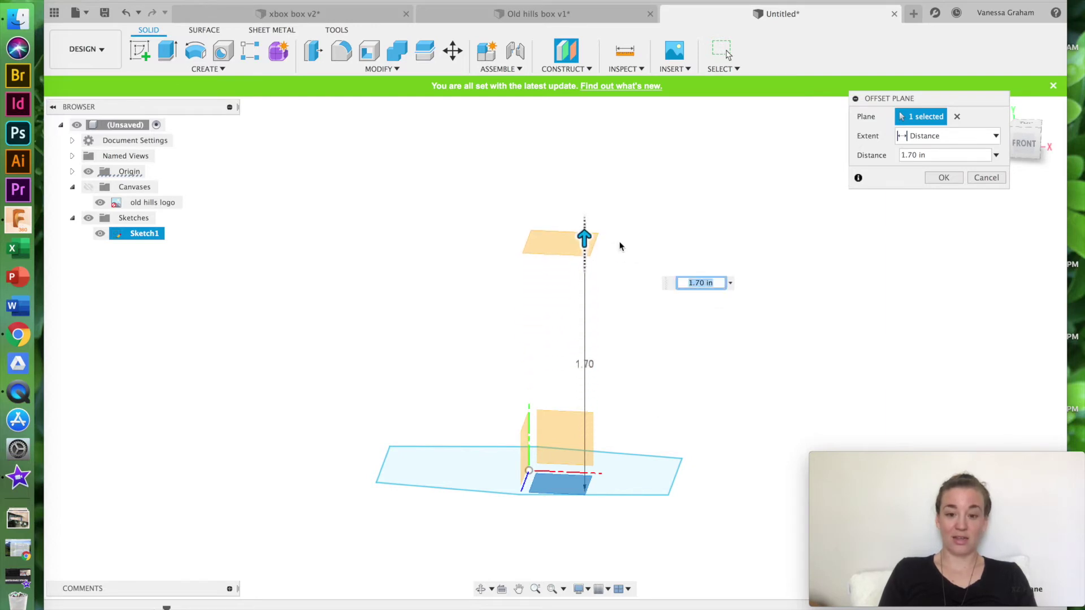
Try an offset distance of 3 in for the construction plane
{"action": "left_click", "coordinate": [1025, 142]}
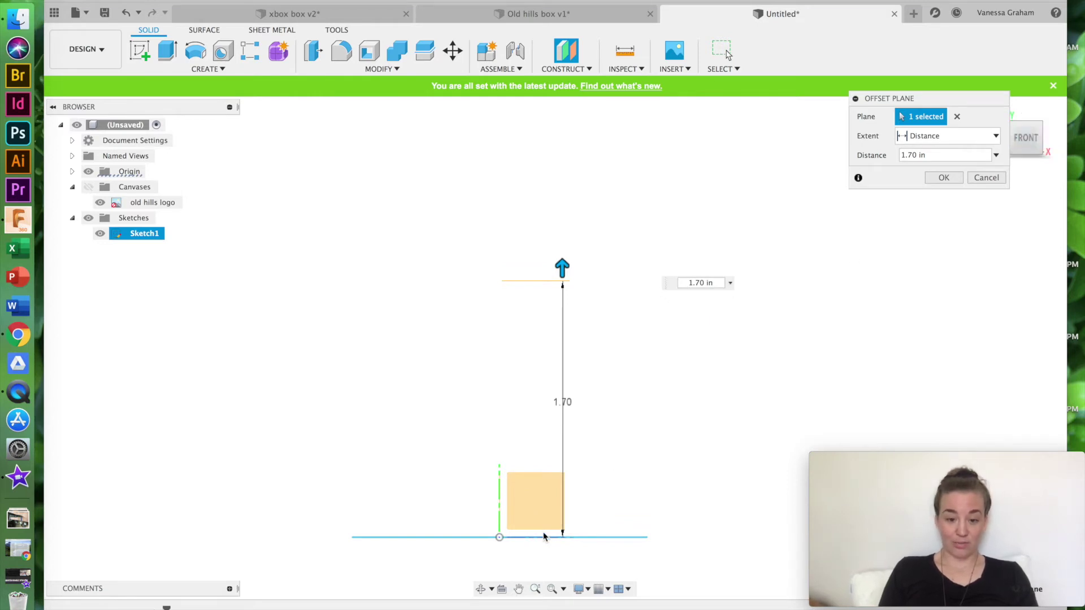
{"action": "left_click_drag", "start_coordinate": [711, 282], "coordinate": [671, 274]}
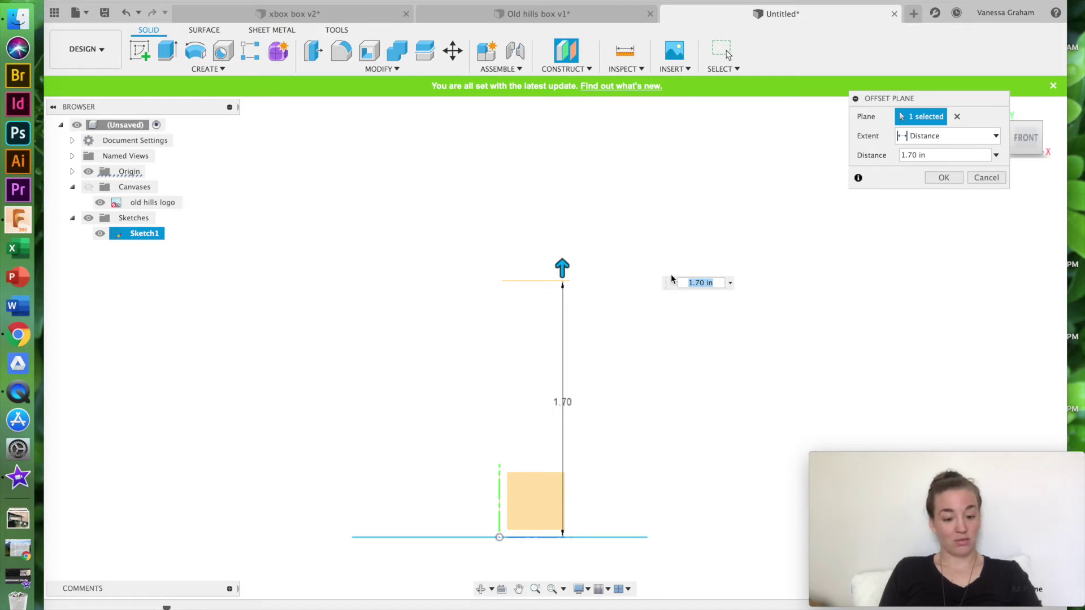
{"action": "type", "text": "3"}
{"action": "key", "text": "Return"}
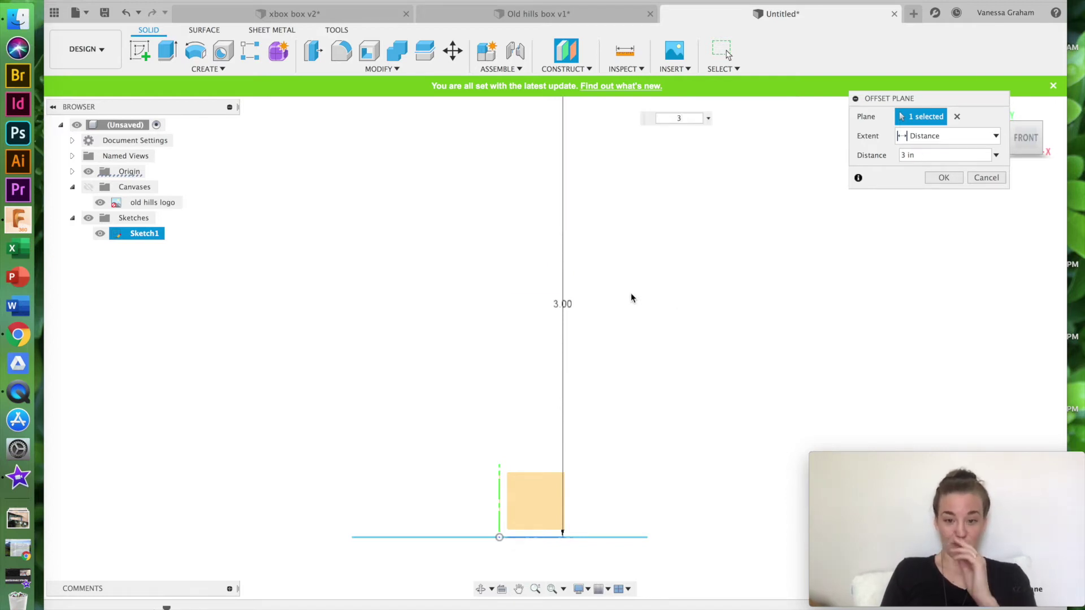
{"action": "scroll", "coordinate": [630, 293], "scroll_direction": "down", "scroll_amount": 3}
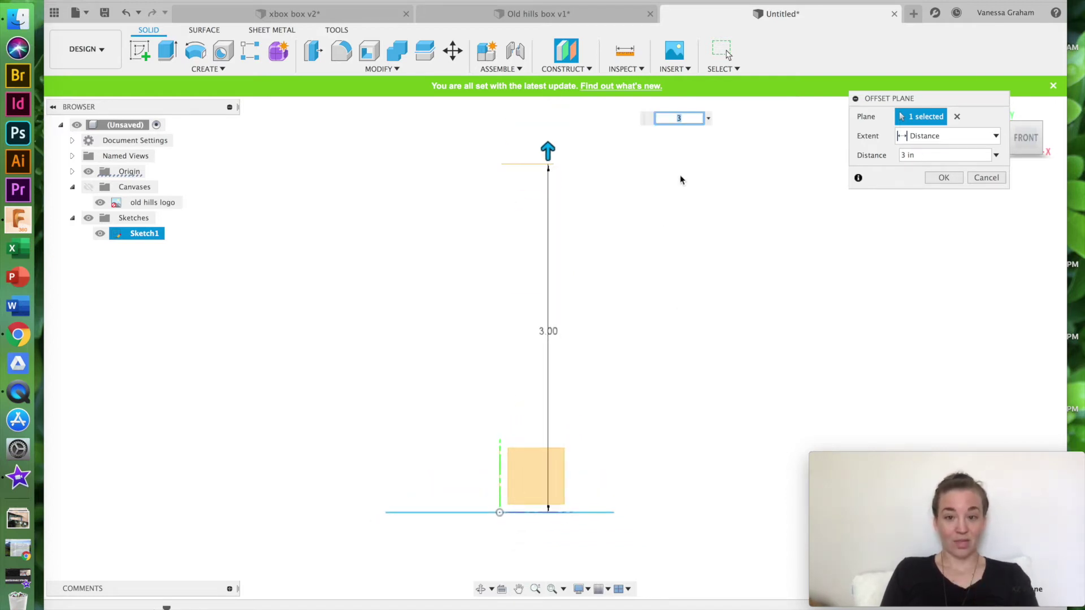
Set the construction plane's offset distance to 2 in and create the plane
{"action": "type", "text": "2"}
{"action": "key", "text": "Return"}
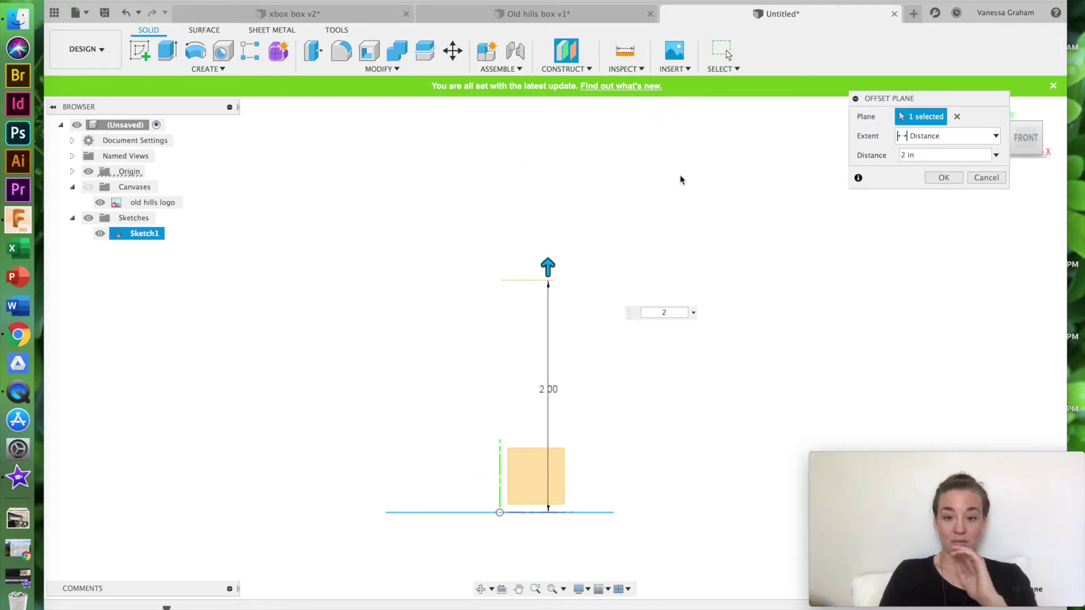
{"action": "mouse_move", "coordinate": [1026, 139]}
{"action": "left_mouse_down"}
{"action": "mouse_move", "coordinate": [1001, 177]}
{"action": "mouse_move", "coordinate": [1017, 154]}
{"action": "left_mouse_up"}
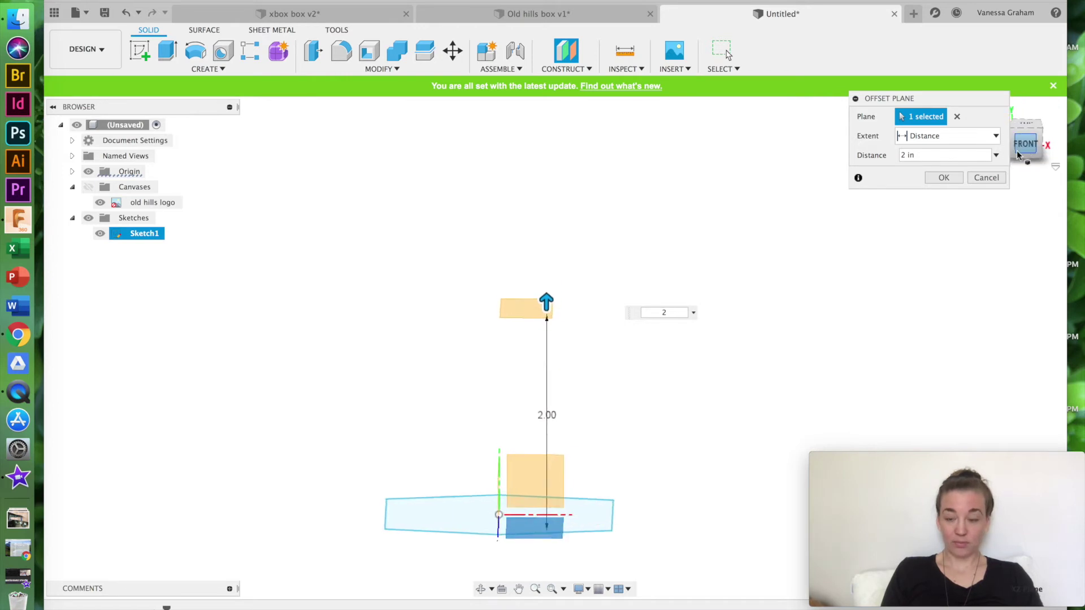
{"action": "left_click", "coordinate": [942, 179]}
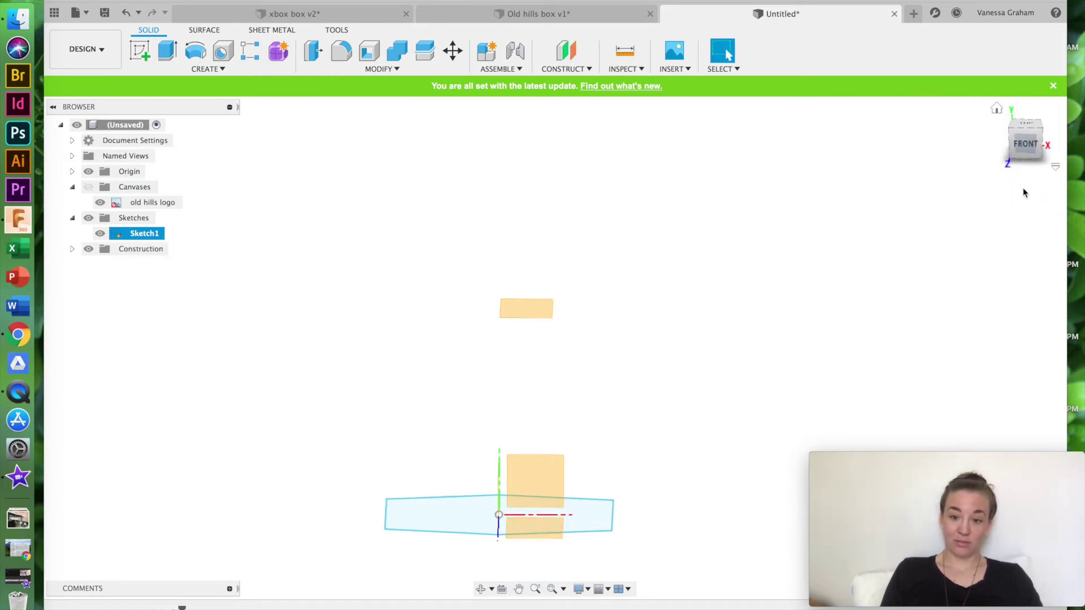
Create a new sketch on the offset construction plane above the traced logo outline
{"action": "left_click", "coordinate": [1024, 148]}
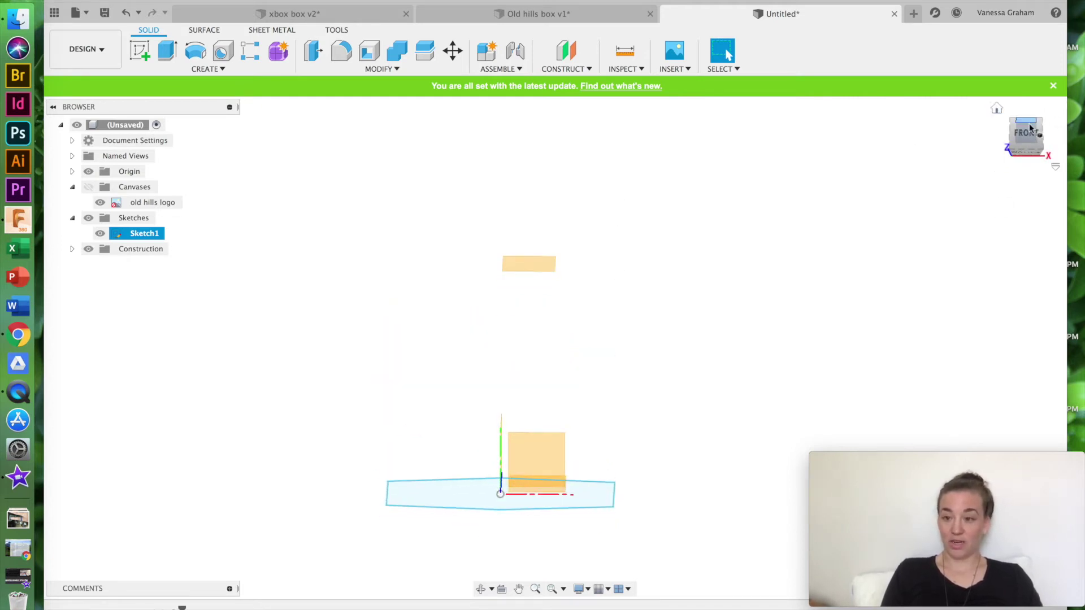
{"action": "left_click_drag", "start_coordinate": [1026, 141], "coordinate": [1013, 169]}
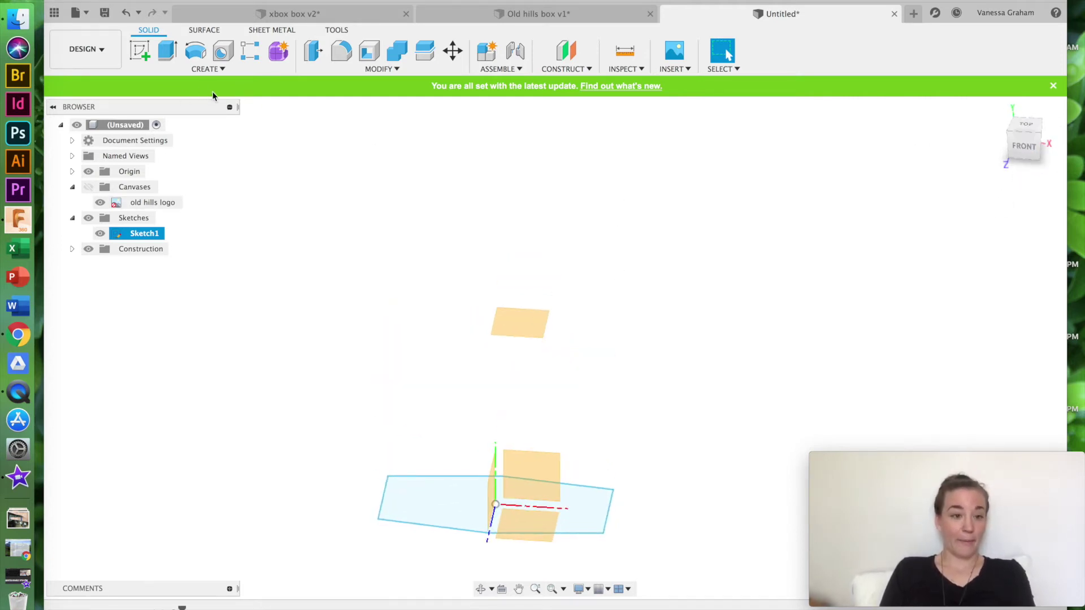
{"action": "left_click", "coordinate": [205, 69]}
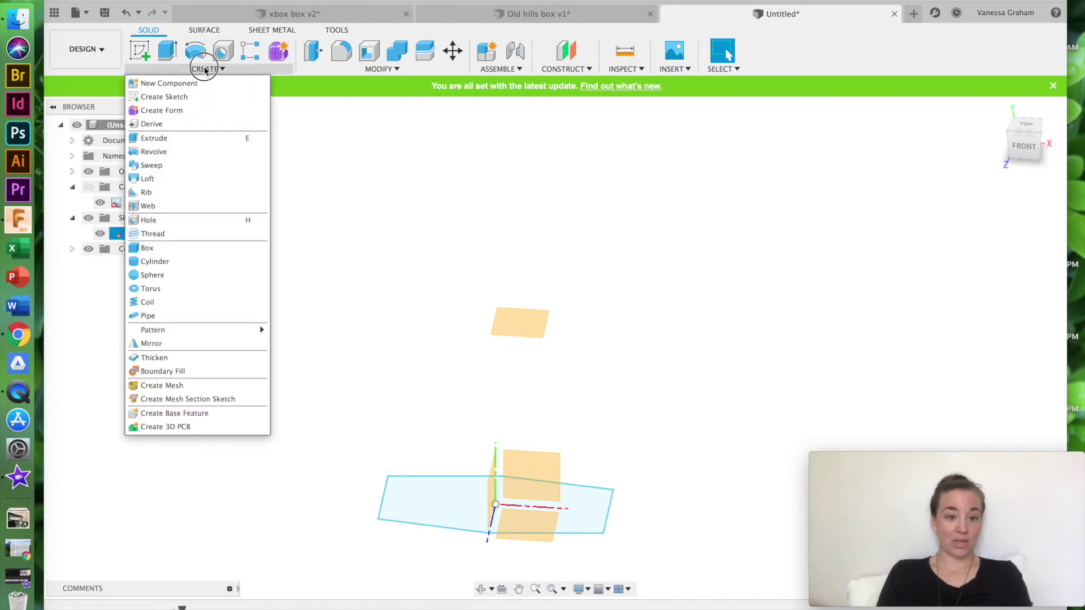
{"action": "left_click", "coordinate": [190, 98]}
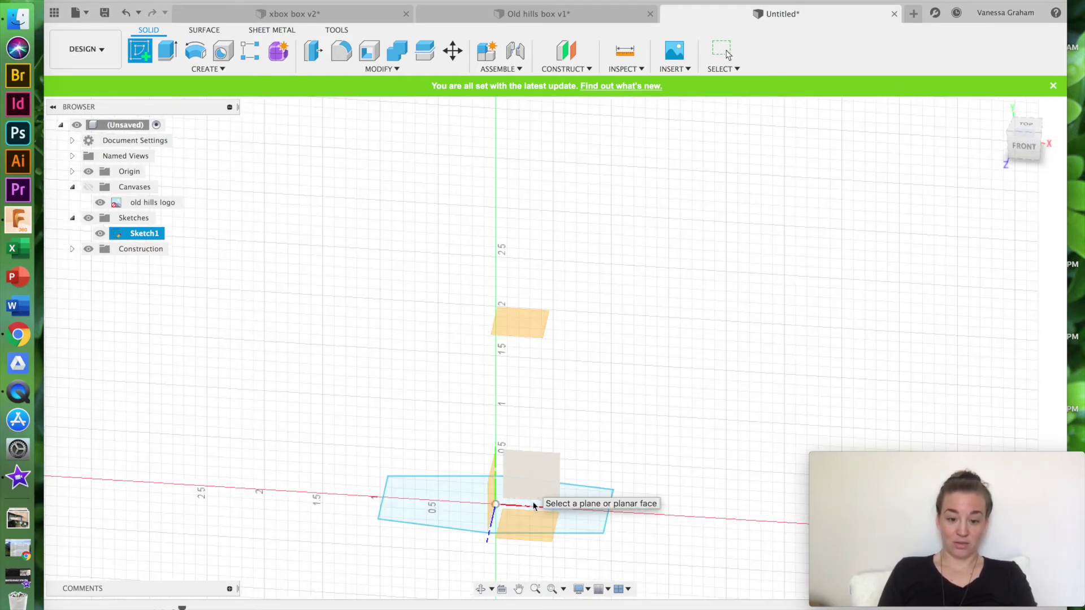
{"action": "left_click", "coordinate": [524, 322]}
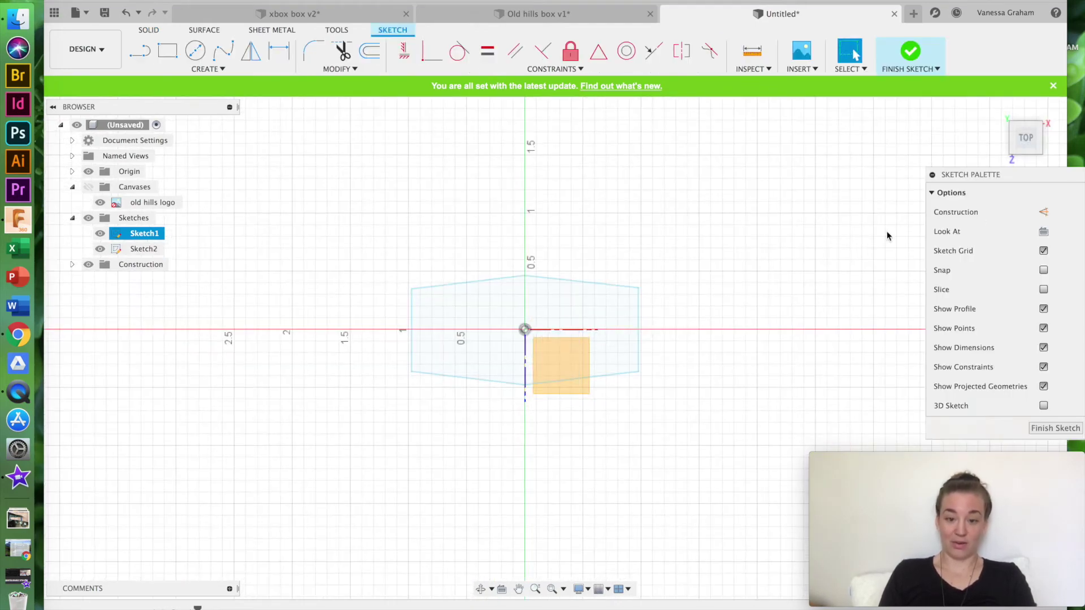
Draw a circle centred on the origin that encloses the whole logo outline, and finish the sketch
{"action": "mouse_move", "coordinate": [1029, 156]}
{"action": "left_mouse_down"}
{"action": "mouse_move", "coordinate": [1027, 76]}
{"action": "mouse_move", "coordinate": [1029, 156]}
{"action": "left_mouse_up"}
{"action": "left_click", "coordinate": [1029, 138]}
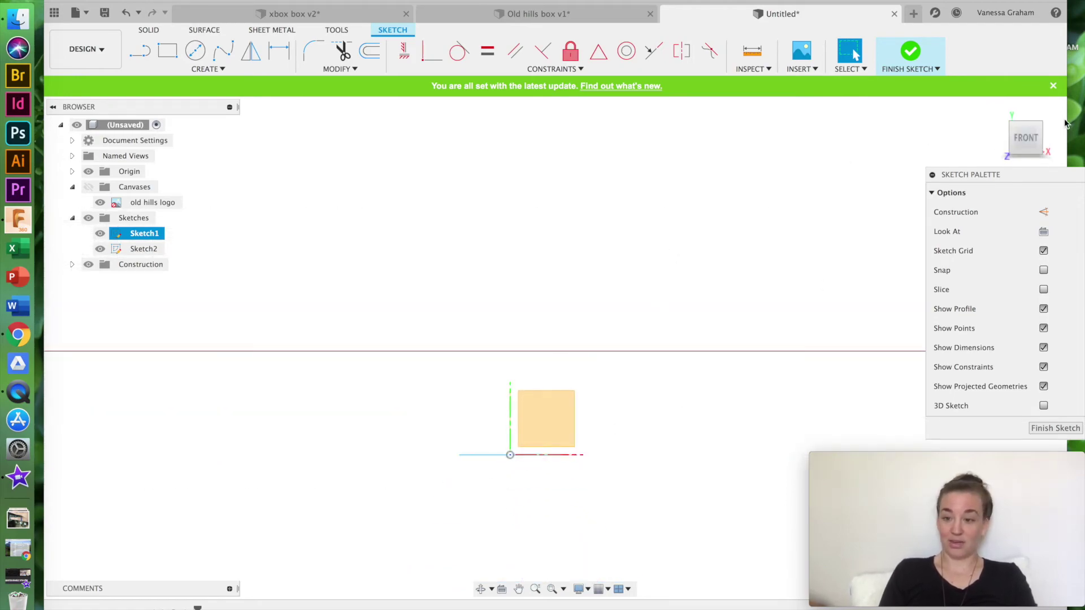
{"action": "left_click", "coordinate": [1027, 116]}
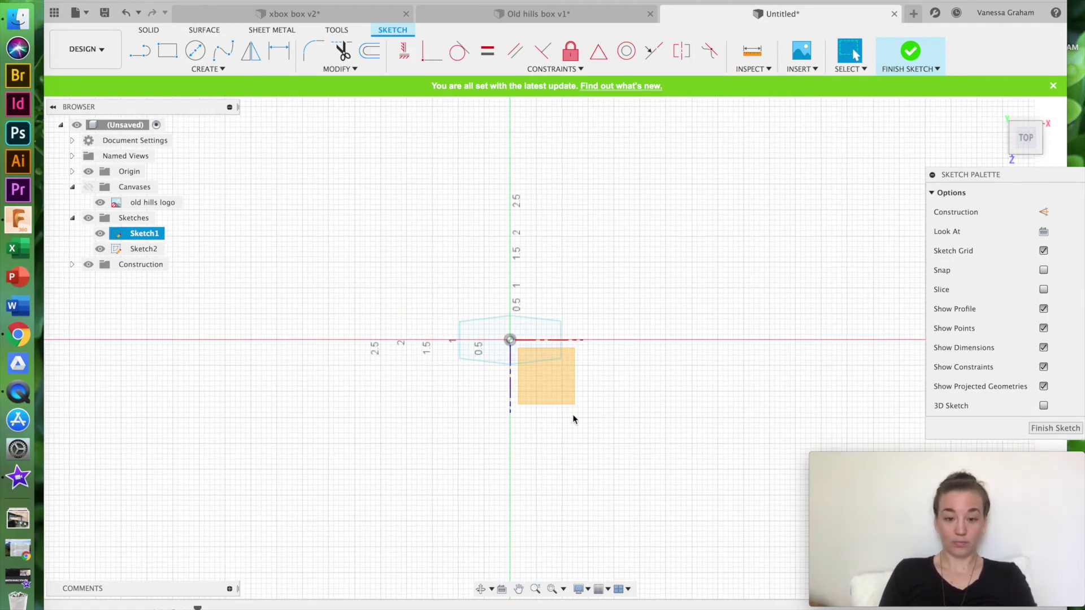
{"action": "scroll", "coordinate": [509, 365], "scroll_direction": "up", "scroll_amount": 5}
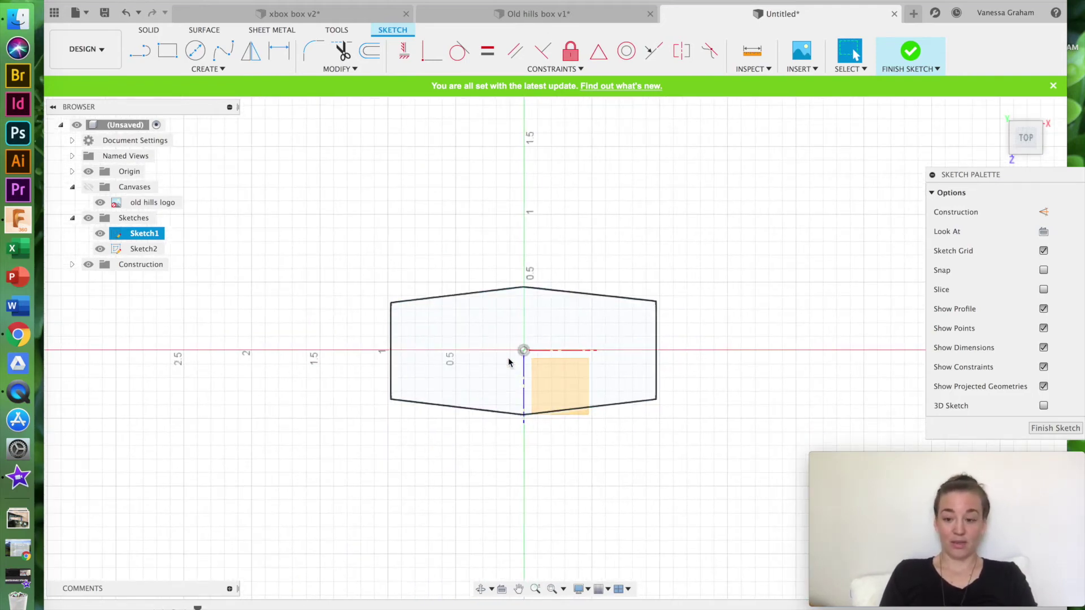
{"action": "scroll", "coordinate": [509, 362], "scroll_direction": "up", "scroll_amount": 4}
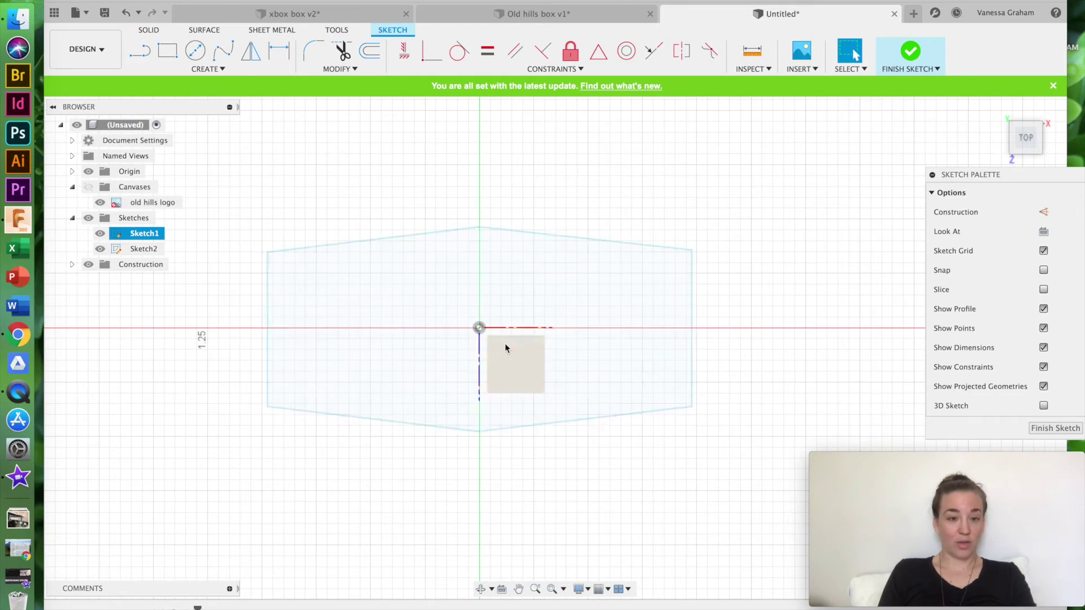
{"action": "left_click", "coordinate": [195, 51]}
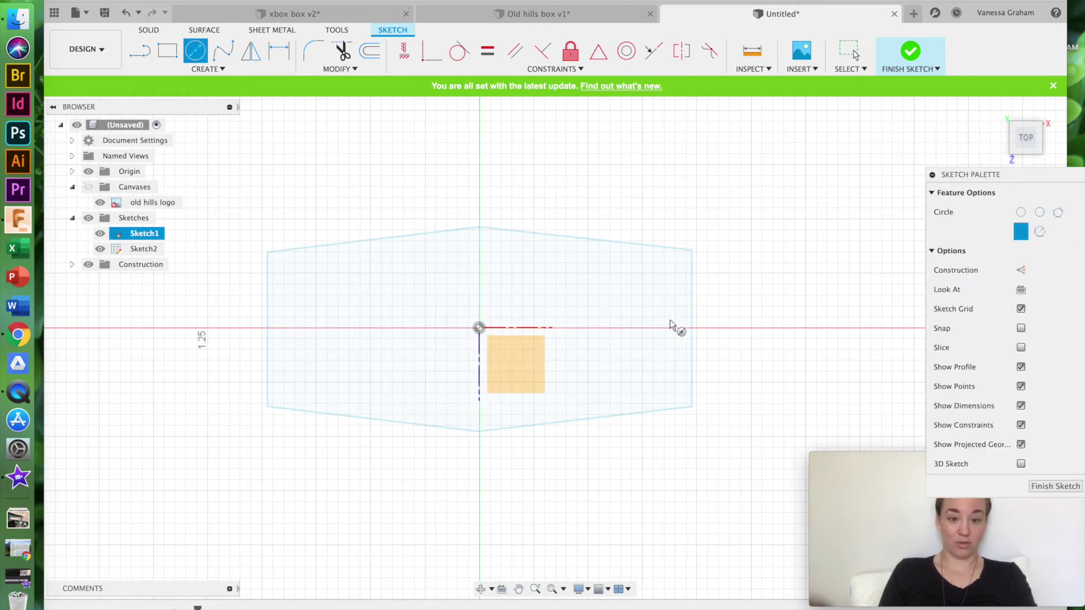
{"action": "left_click", "coordinate": [479, 328]}
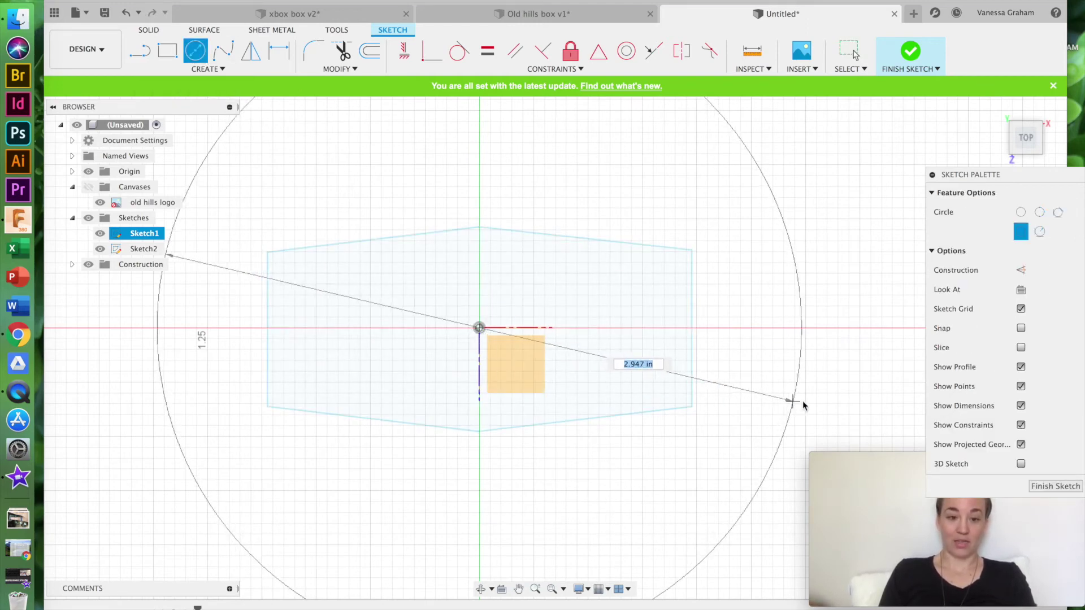
{"action": "left_click", "coordinate": [864, 339]}
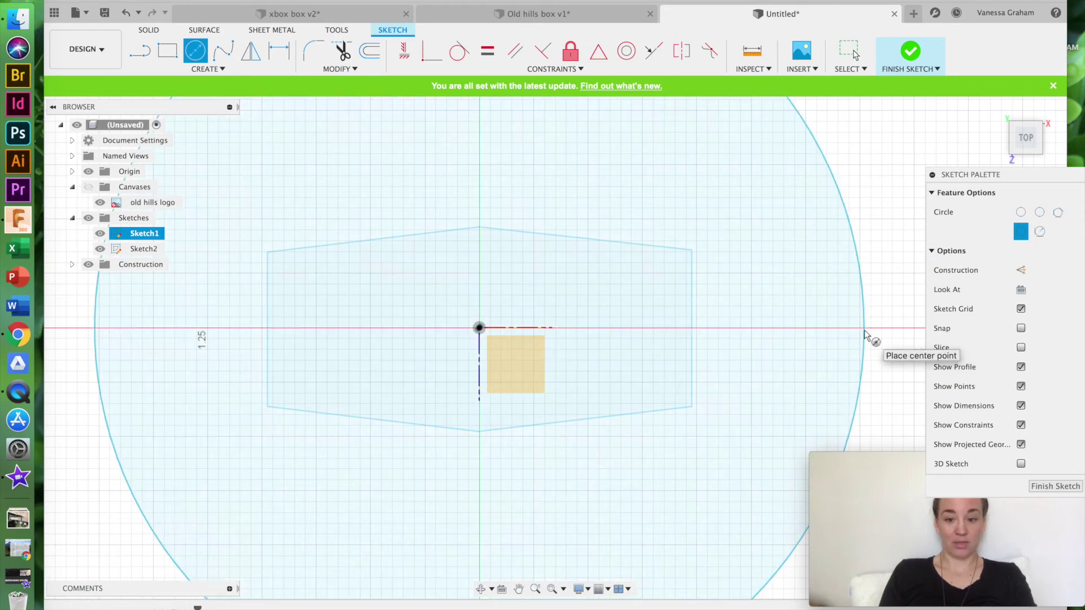
{"action": "left_click", "coordinate": [911, 50]}
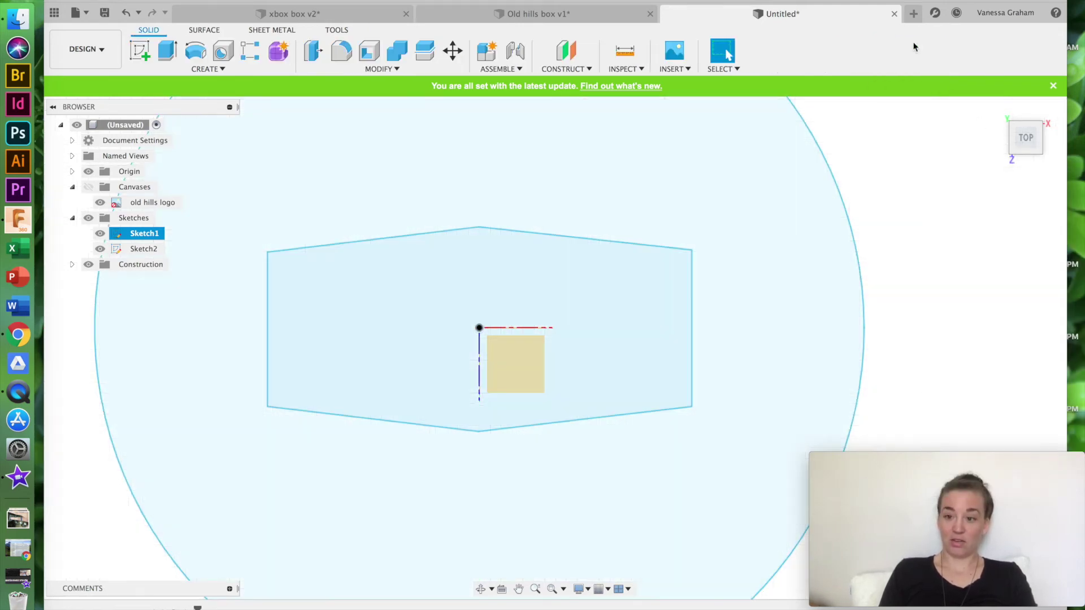
Hide the origin and loft the traced logo outline to the circle on the offset plane as a new body
{"action": "left_click", "coordinate": [997, 109]}
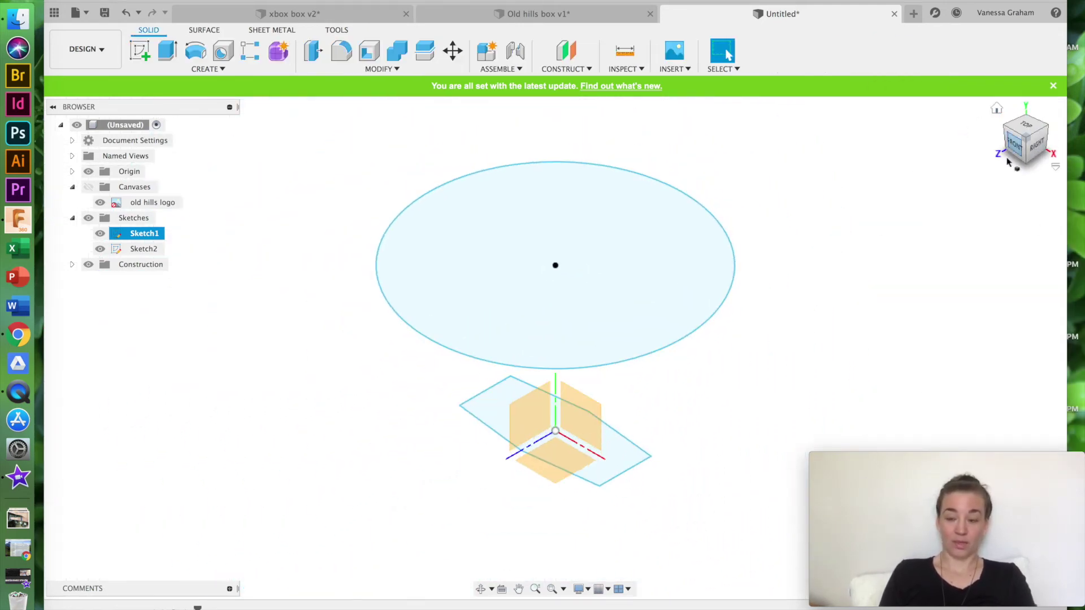
{"action": "mouse_move", "coordinate": [1019, 159]}
{"action": "left_mouse_down"}
{"action": "mouse_move", "coordinate": [1046, 111]}
{"action": "mouse_move", "coordinate": [42, 138]}
{"action": "mouse_move", "coordinate": [63, 164]}
{"action": "mouse_move", "coordinate": [67, 213]}
{"action": "mouse_move", "coordinate": [62, 103]}
{"action": "mouse_move", "coordinate": [51, 162]}
{"action": "mouse_move", "coordinate": [47, 112]}
{"action": "mouse_move", "coordinate": [44, 139]}
{"action": "mouse_move", "coordinate": [192, 225]}
{"action": "left_mouse_up"}
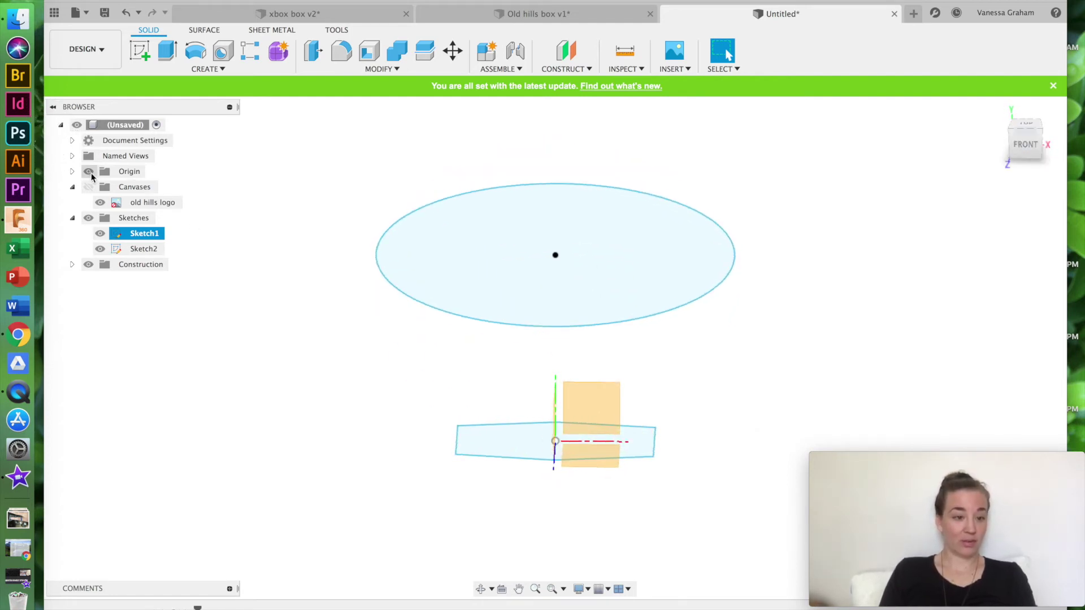
{"action": "left_click", "coordinate": [201, 70]}
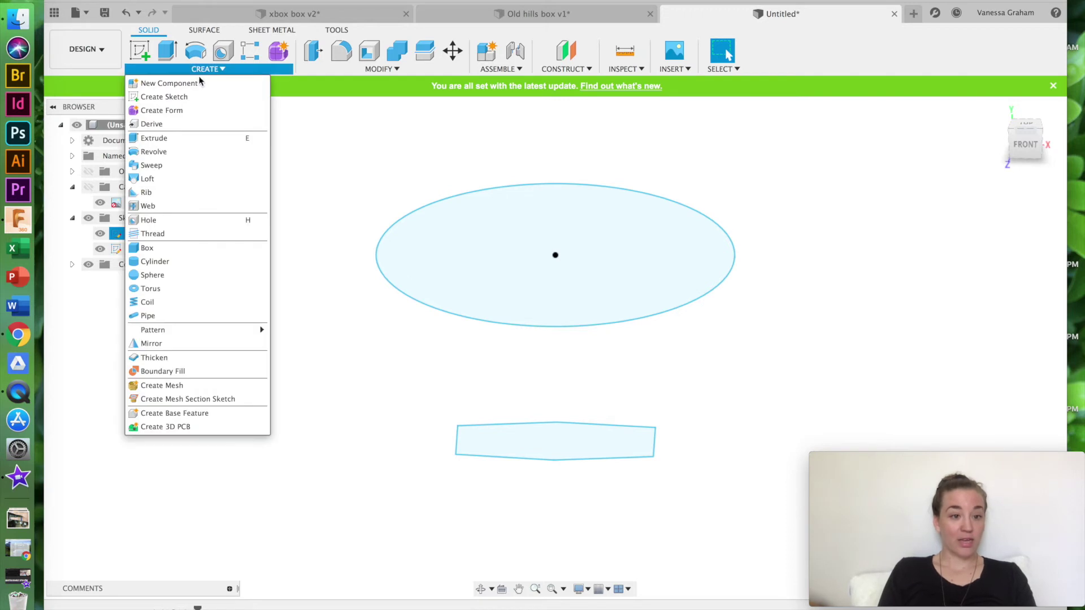
{"action": "left_click", "coordinate": [193, 180]}
{"action": "left_click", "coordinate": [514, 446]}
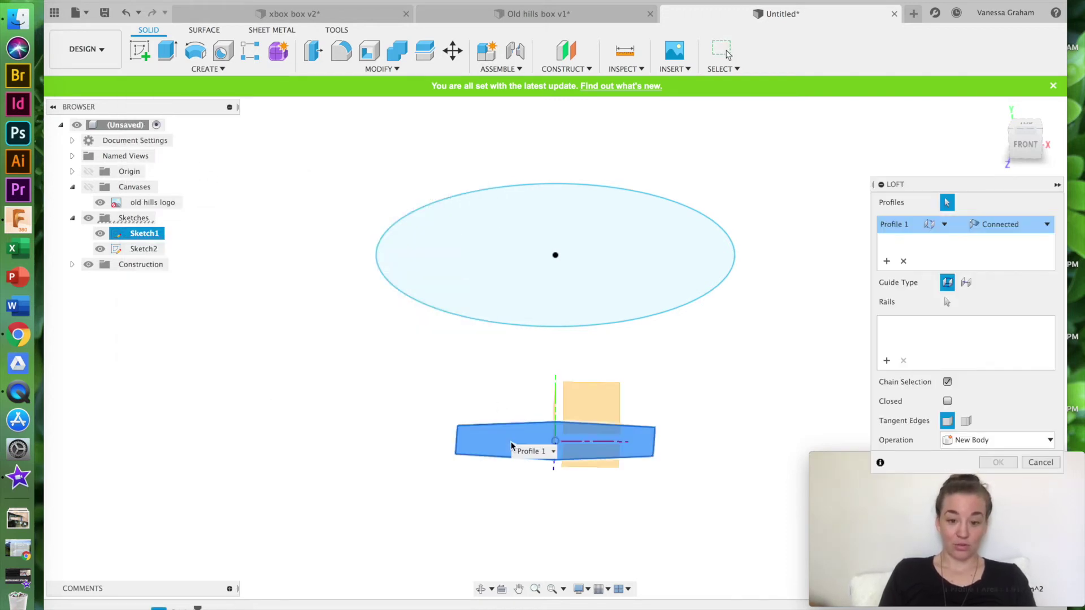
{"action": "left_click", "coordinate": [587, 304]}
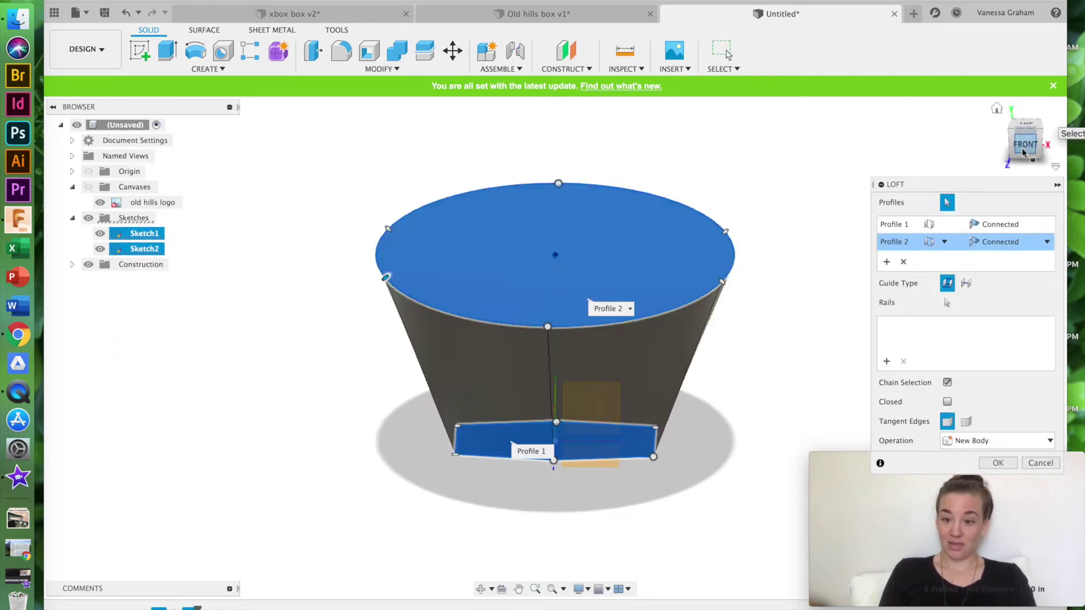
{"action": "left_click_drag", "start_coordinate": [1026, 107], "coordinate": [989, 182]}
{"action": "left_click", "coordinate": [998, 463]}
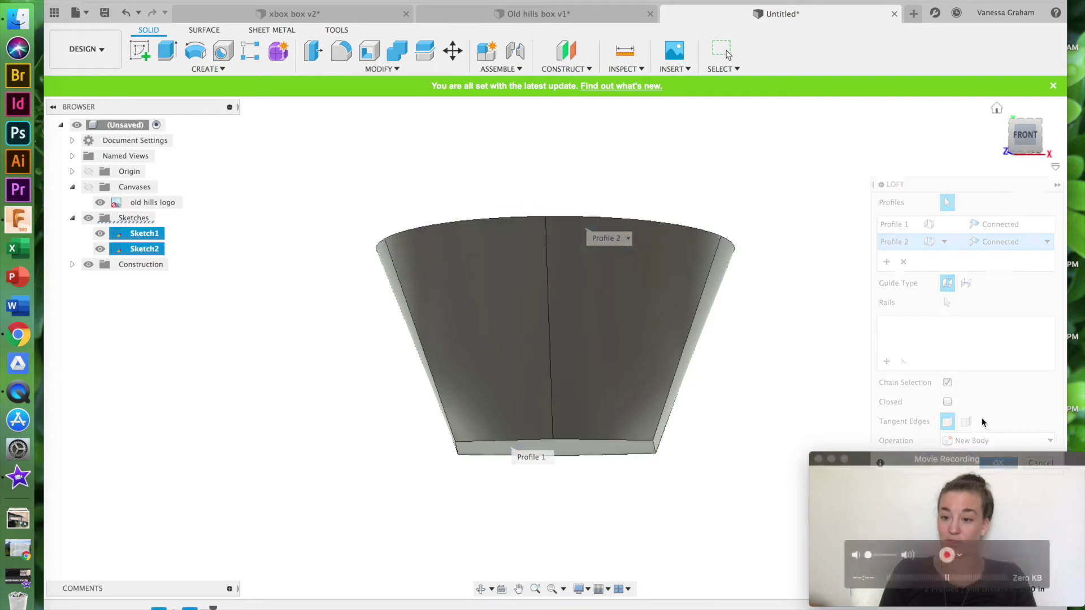
Shell the lofted body inward with a 0.1 in wall thickness, removing its circular top face
{"action": "mouse_move", "coordinate": [1017, 138]}
{"action": "left_mouse_down"}
{"action": "mouse_move", "coordinate": [1029, 209]}
{"action": "mouse_move", "coordinate": [935, 169]}
{"action": "mouse_move", "coordinate": [984, 83]}
{"action": "mouse_move", "coordinate": [985, 39]}
{"action": "mouse_move", "coordinate": [994, 67]}
{"action": "mouse_move", "coordinate": [983, 39]}
{"action": "mouse_move", "coordinate": [972, 51]}
{"action": "mouse_move", "coordinate": [978, 110]}
{"action": "mouse_move", "coordinate": [1000, 153]}
{"action": "mouse_move", "coordinate": [1030, 164]}
{"action": "mouse_move", "coordinate": [1024, 138]}
{"action": "mouse_move", "coordinate": [959, 157]}
{"action": "mouse_move", "coordinate": [946, 144]}
{"action": "left_mouse_up"}
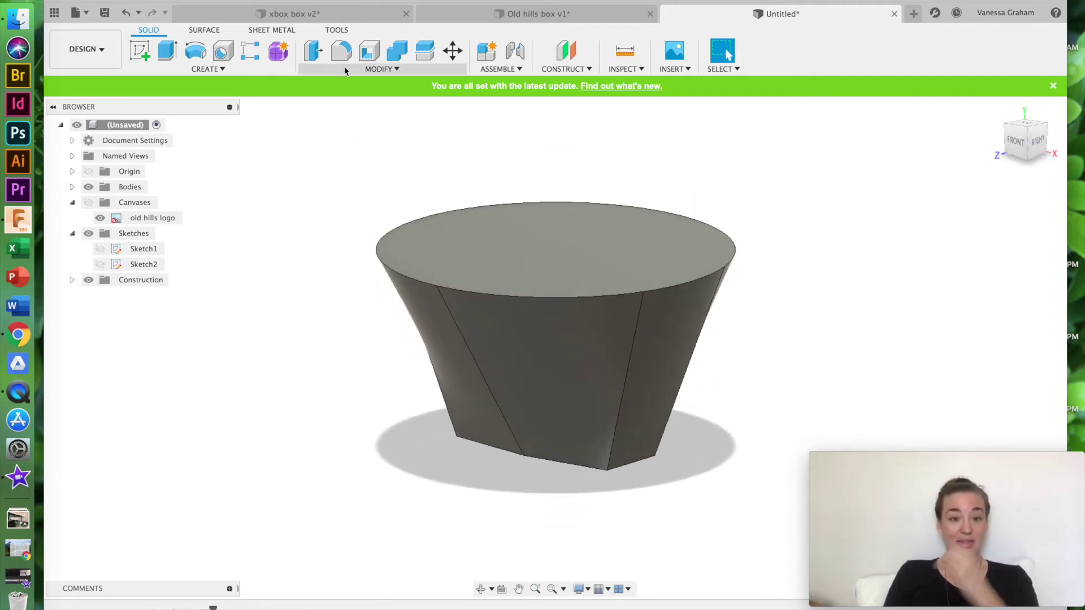
{"action": "left_click", "coordinate": [372, 57]}
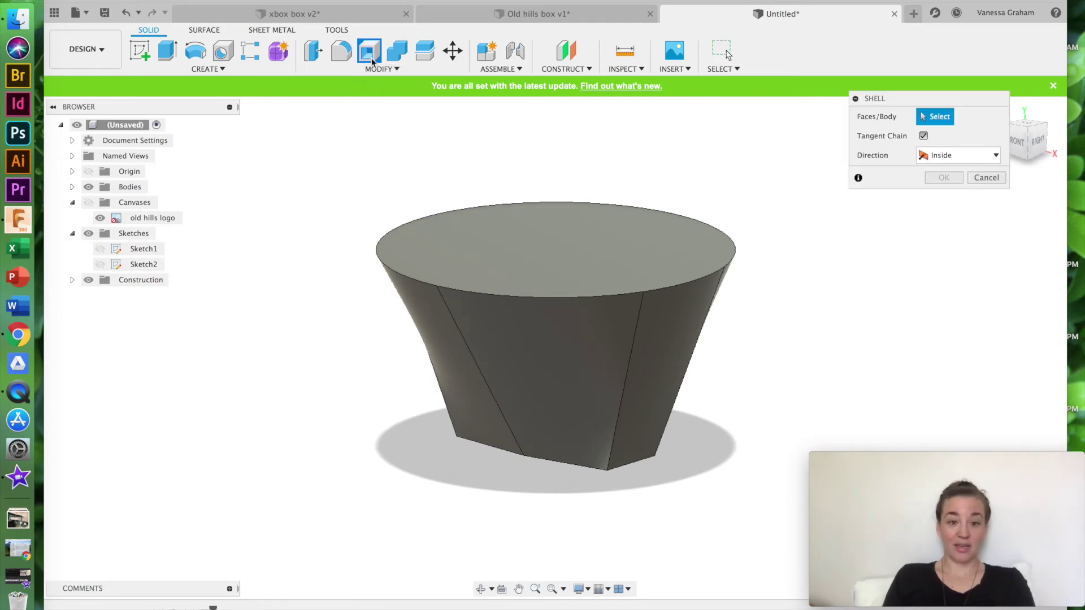
{"action": "left_click", "coordinate": [551, 228]}
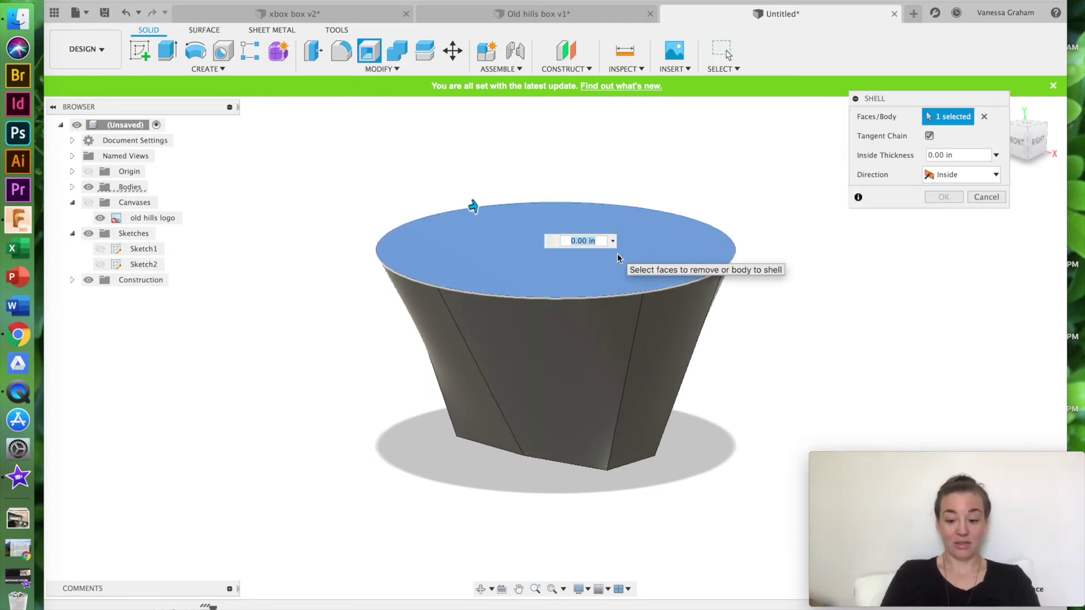
{"action": "type", "text": ".25"}
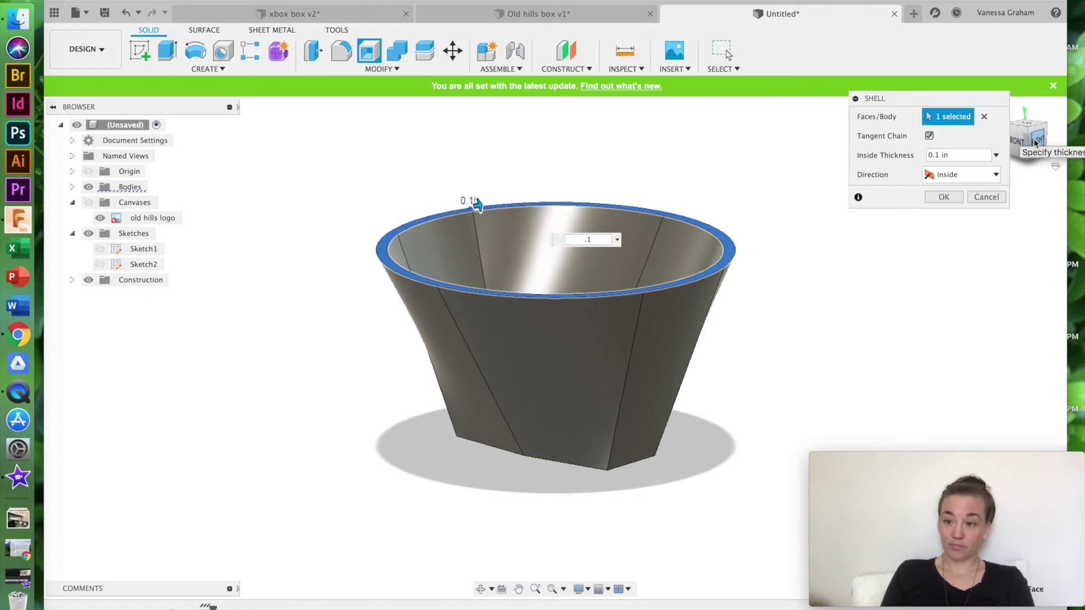
{"action": "mouse_move", "coordinate": [1028, 141]}
{"action": "left_mouse_down"}
{"action": "mouse_move", "coordinate": [1023, 198]}
{"action": "mouse_move", "coordinate": [1023, 122]}
{"action": "left_mouse_up"}
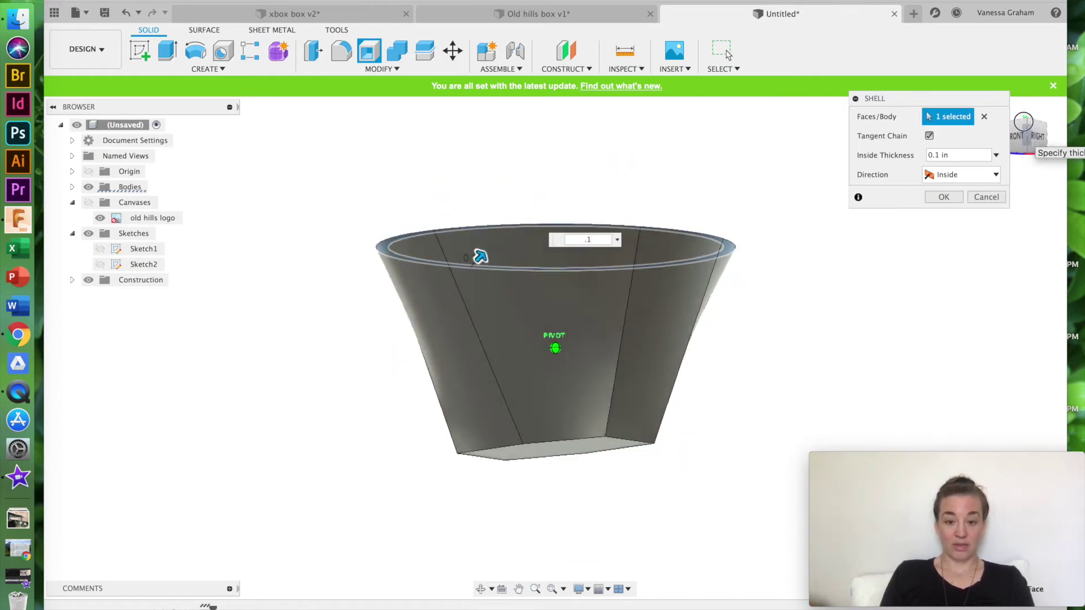
{"action": "left_click", "coordinate": [944, 197]}
{"action": "mouse_move", "coordinate": [1030, 143]}
{"action": "left_mouse_down"}
{"action": "mouse_move", "coordinate": [1032, 174]}
{"action": "mouse_move", "coordinate": [1052, 169]}
{"action": "mouse_move", "coordinate": [1040, 161]}
{"action": "left_mouse_up"}
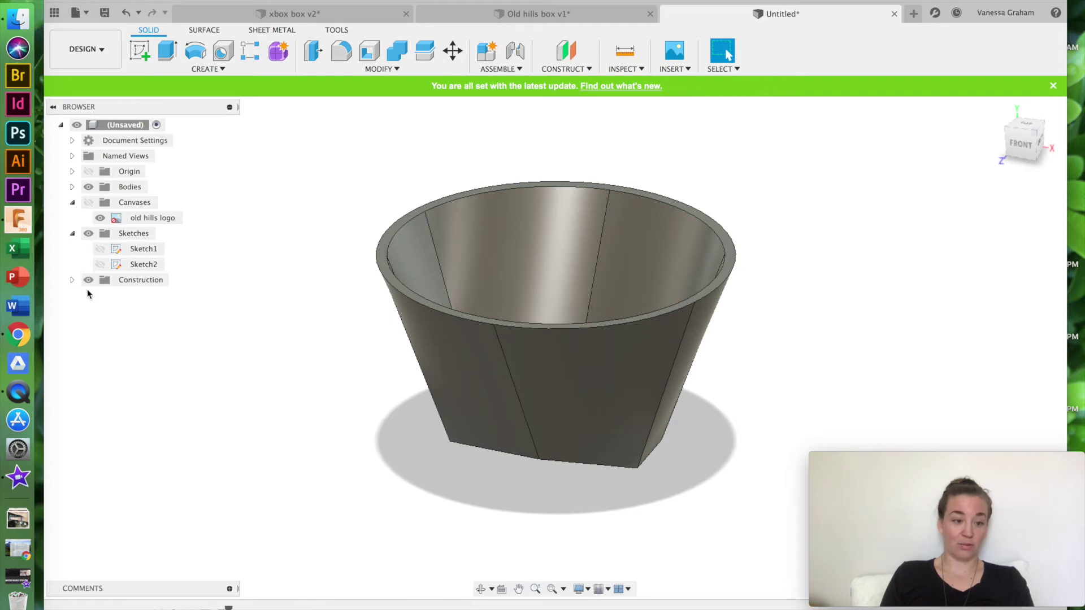
{"action": "left_click", "coordinate": [73, 281]}
{"action": "left_click", "coordinate": [140, 296]}
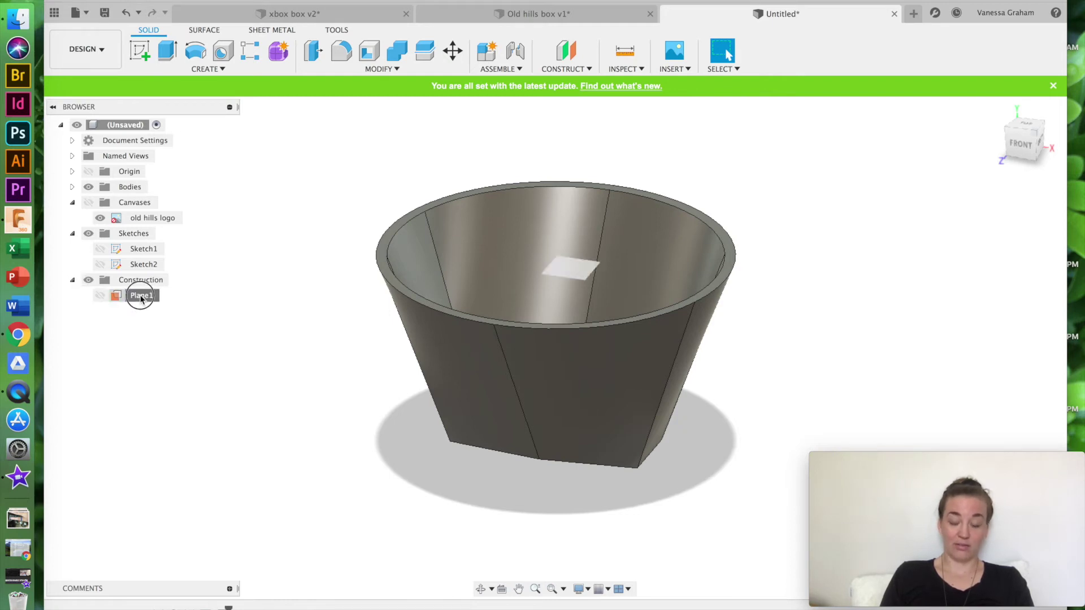
{"action": "double_click", "coordinate": [141, 296]}
{"action": "left_click", "coordinate": [131, 312]}
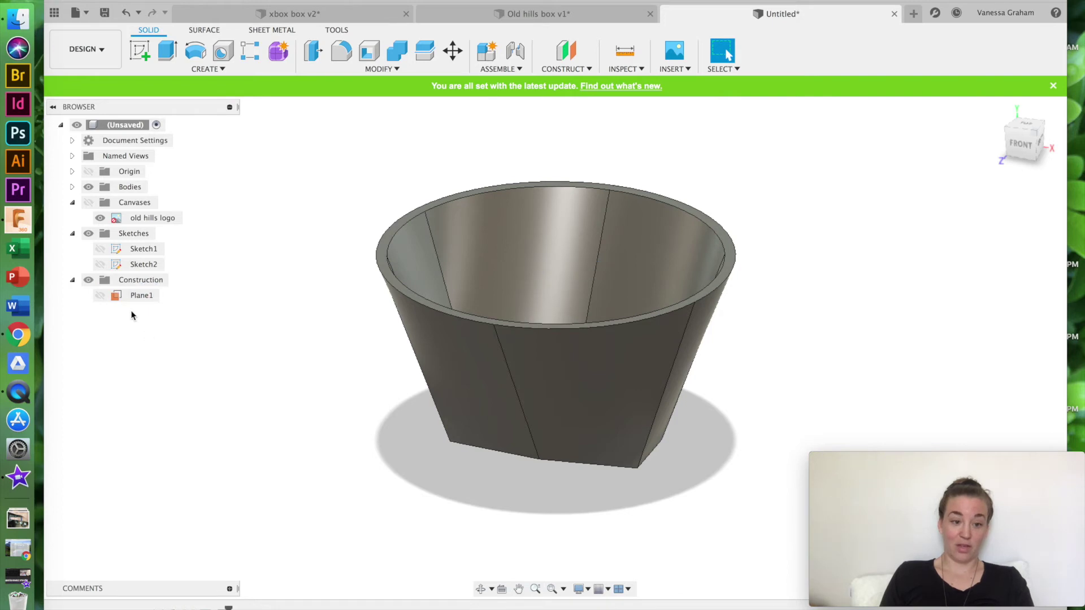
{"action": "middle_click_drag", "start_coordinate": [556, 349], "coordinate": [562, 254], "text": "shift"}
{"action": "mouse_move", "coordinate": [1003, 11]}
{"action": "left_mouse_down"}
{"action": "mouse_move", "coordinate": [1001, 1]}
{"action": "mouse_move", "coordinate": [1008, 141]}
{"action": "mouse_move", "coordinate": [994, 116]}
{"action": "mouse_move", "coordinate": [1017, 152]}
{"action": "left_mouse_up"}
{"action": "mouse_move", "coordinate": [994, 146]}
{"action": "middle_mouse_down", "text": "shift"}
{"action": "mouse_move", "coordinate": [964, 183]}
{"action": "mouse_move", "coordinate": [967, 124]}
{"action": "mouse_move", "coordinate": [978, 144]}
{"action": "middle_mouse_up", "text": "shift"}
Collapse the canvases, sketches and construction folders, and hide the shelled body
{"action": "left_click", "coordinate": [73, 203]}
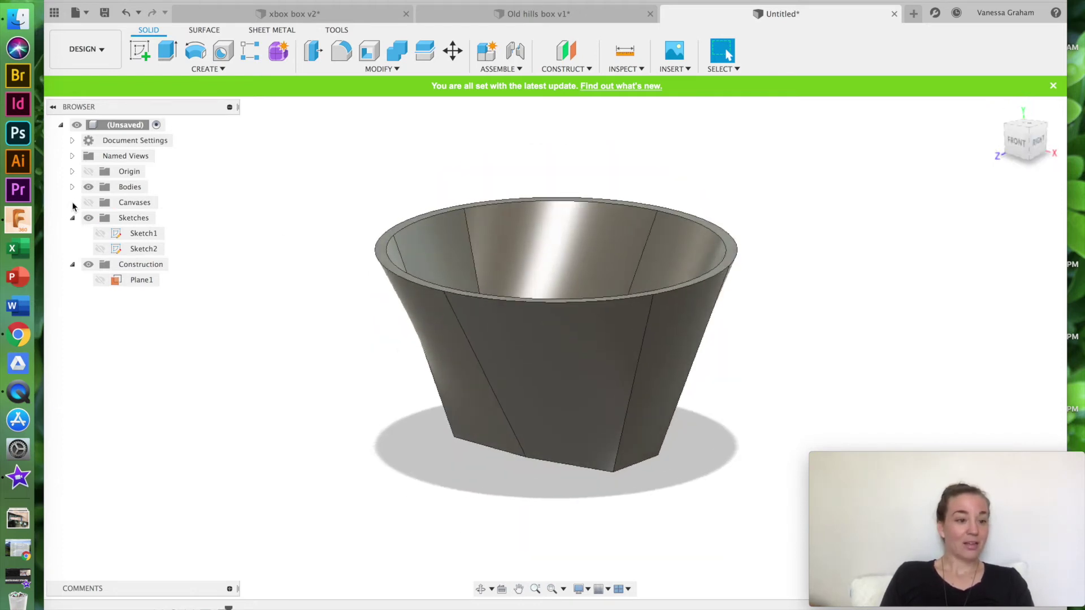
{"action": "left_click", "coordinate": [72, 265]}
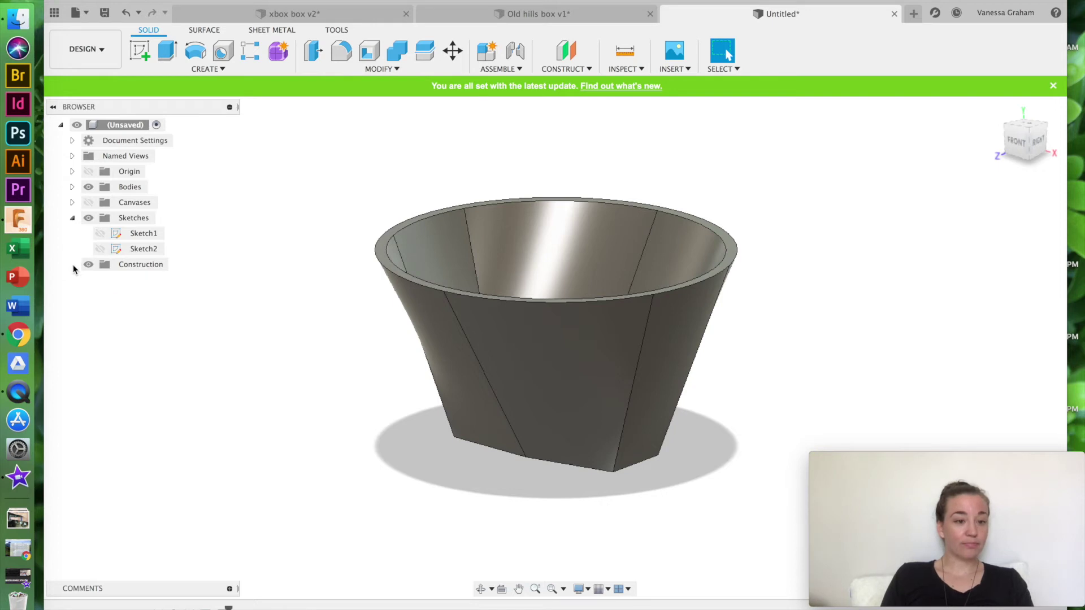
{"action": "left_click", "coordinate": [72, 218]}
{"action": "left_click", "coordinate": [72, 187]}
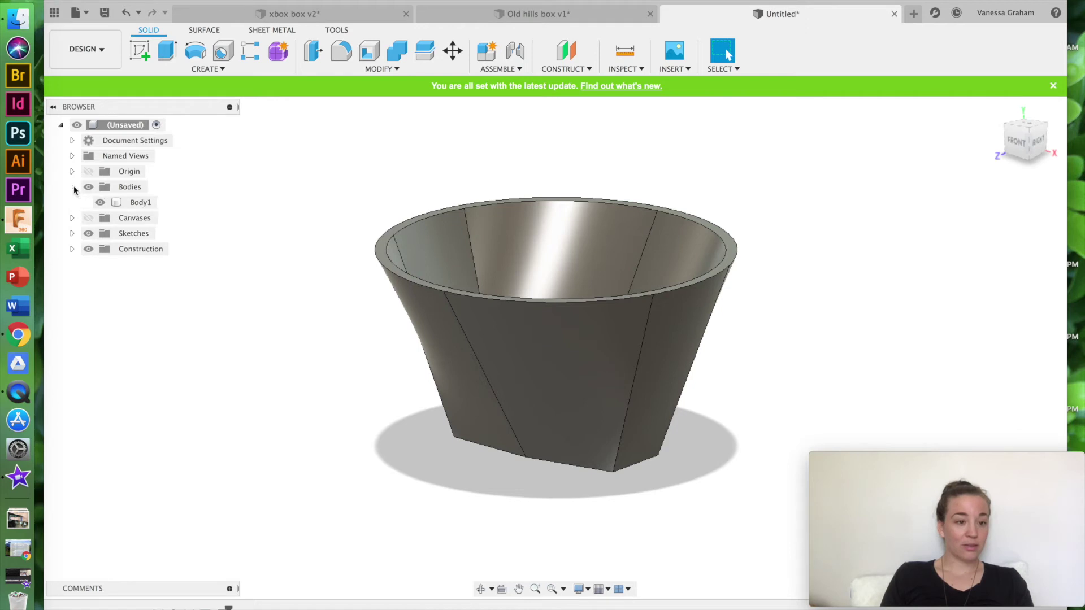
{"action": "left_click", "coordinate": [100, 202]}
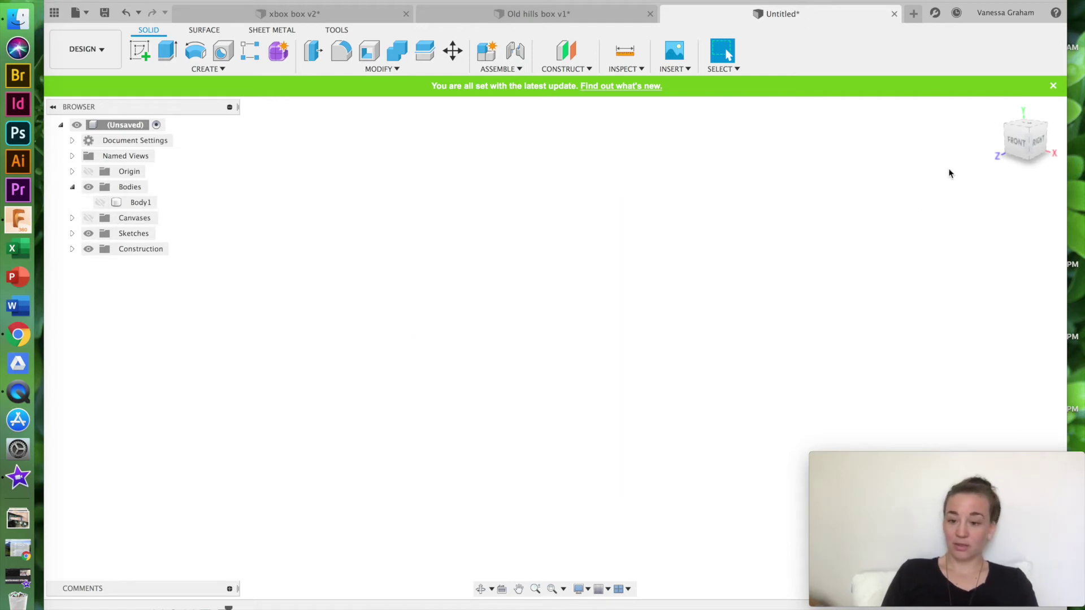
{"action": "mouse_move", "coordinate": [1030, 141]}
{"action": "left_mouse_down"}
{"action": "mouse_move", "coordinate": [1007, 169]}
{"action": "mouse_move", "coordinate": [966, 181]}
{"action": "mouse_move", "coordinate": [1017, 139]}
{"action": "left_mouse_up"}
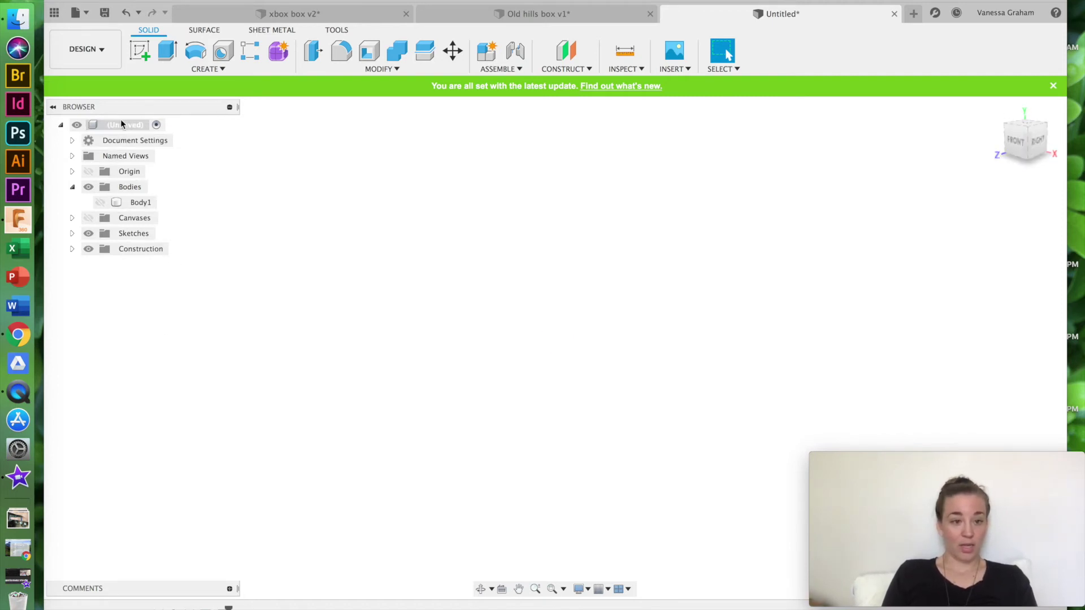
Create a new sketch on the vertical front origin plane
{"action": "left_click", "coordinate": [216, 73]}
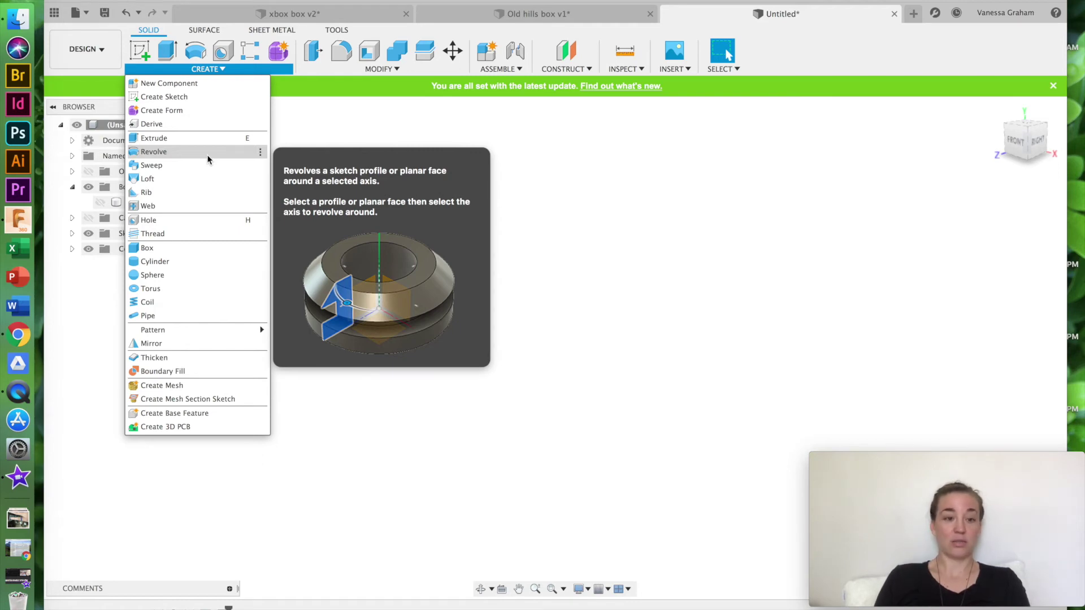
{"action": "left_click", "coordinate": [610, 164]}
{"action": "left_click", "coordinate": [199, 69]}
{"action": "left_click", "coordinate": [189, 100]}
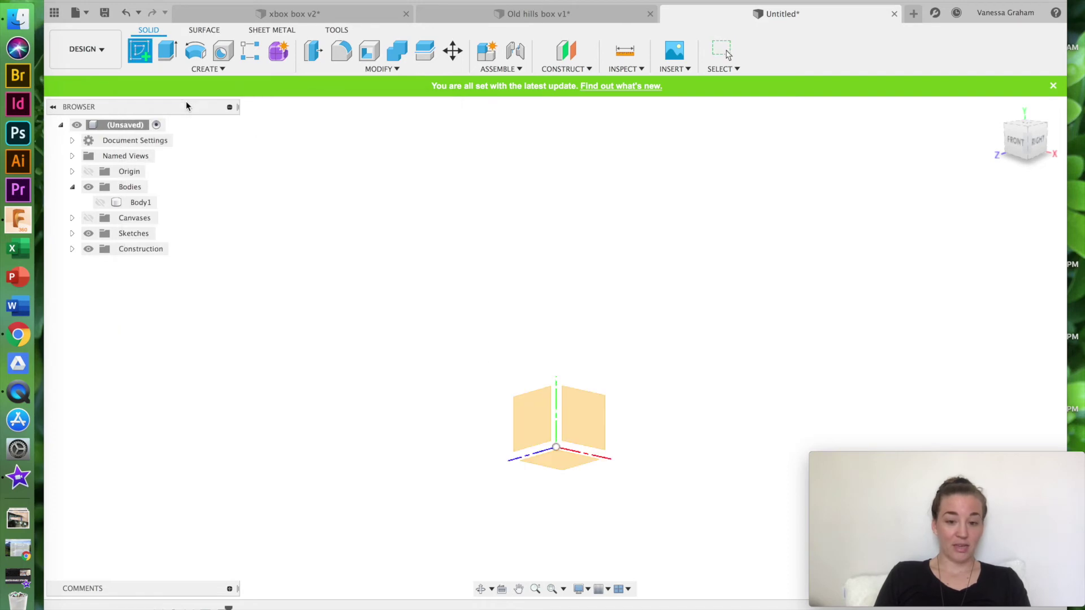
{"action": "left_click", "coordinate": [575, 412]}
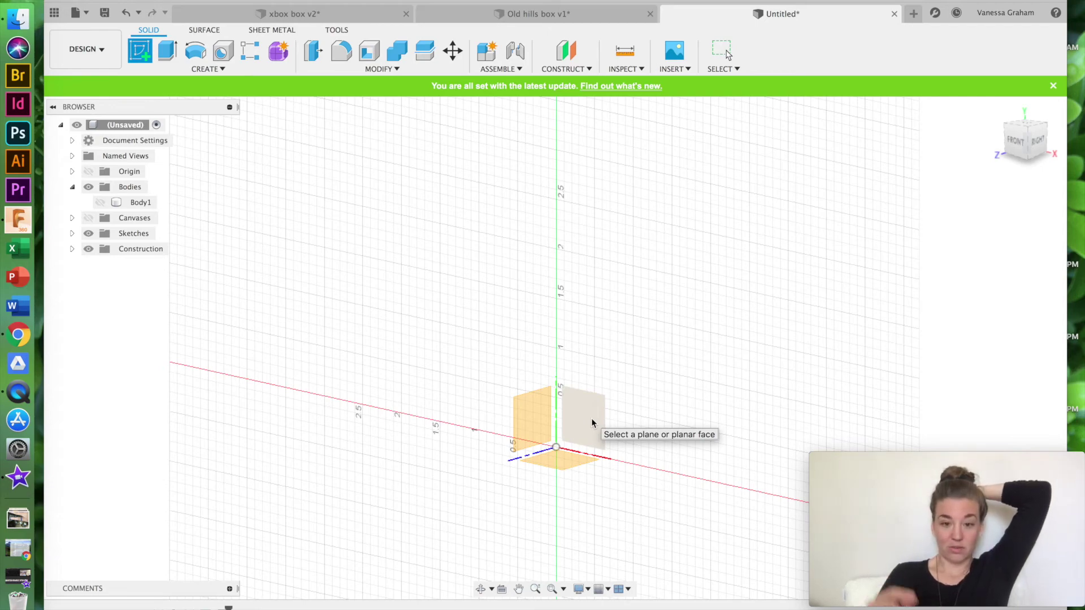
{"action": "mouse_move", "coordinate": [562, 424]}
{"action": "middle_mouse_down", "text": "shift"}
{"action": "mouse_move", "coordinate": [539, 434]}
{"action": "mouse_move", "coordinate": [601, 430]}
{"action": "middle_mouse_up", "text": "shift"}
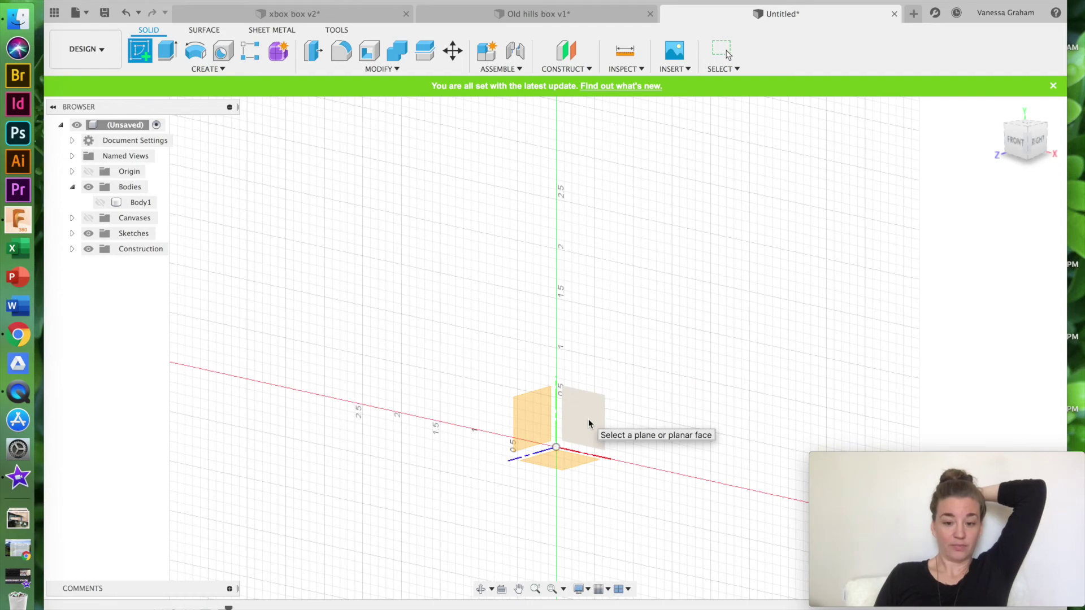
{"action": "left_click", "coordinate": [589, 419]}
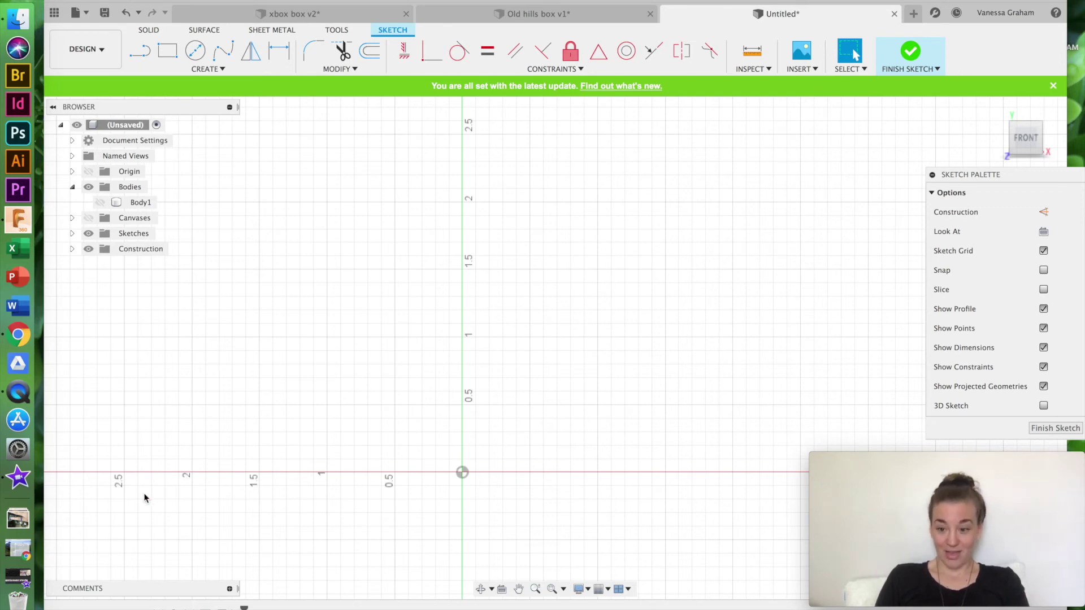
Draw an open fit-point spline as a vase-like half profile from the origin, about 3.1 in tall and 1.85 in at its widest, with a narrowed neck
{"action": "left_click", "coordinate": [224, 59]}
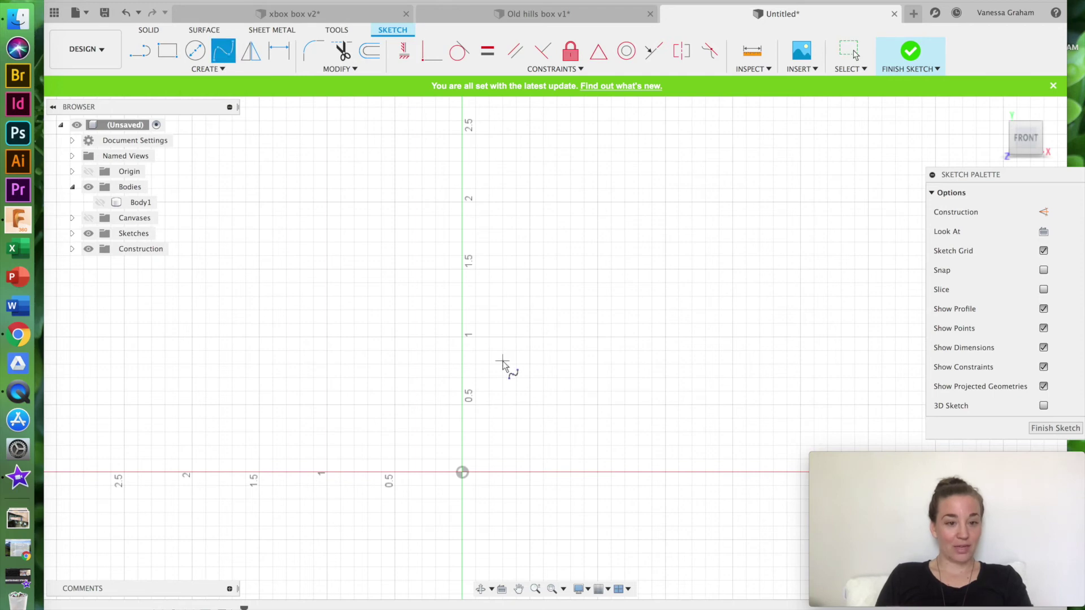
{"action": "left_click", "coordinate": [462, 472]}
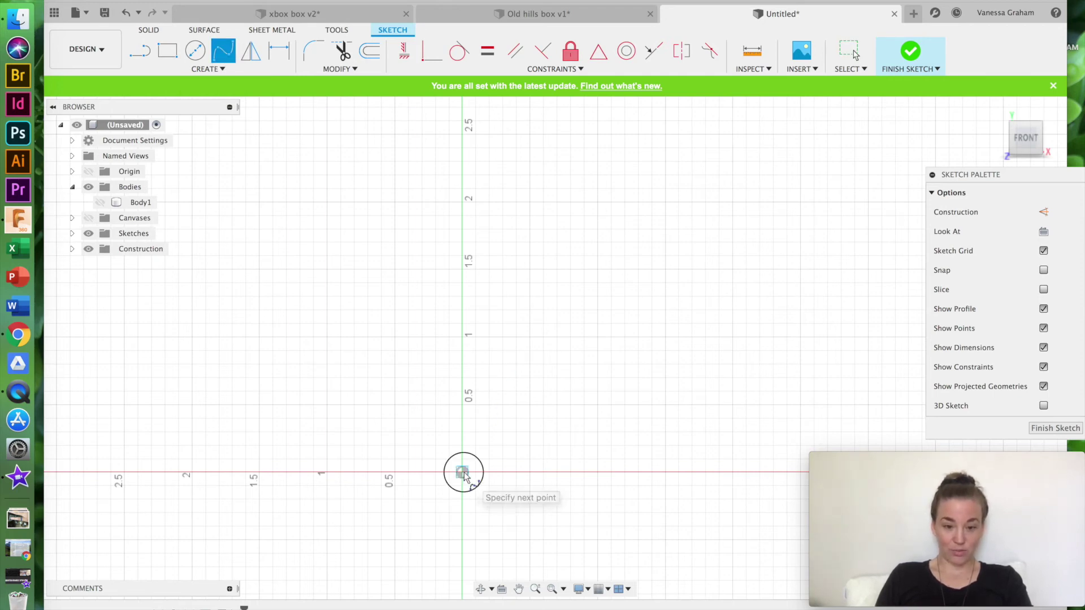
{"action": "left_click", "coordinate": [568, 459]}
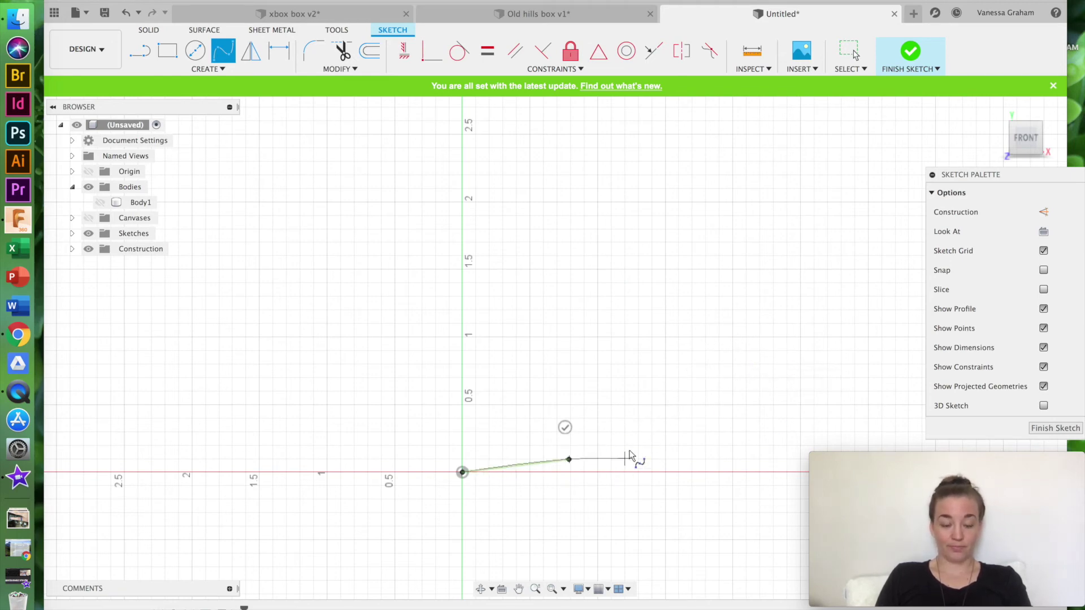
{"action": "left_click", "coordinate": [629, 434]}
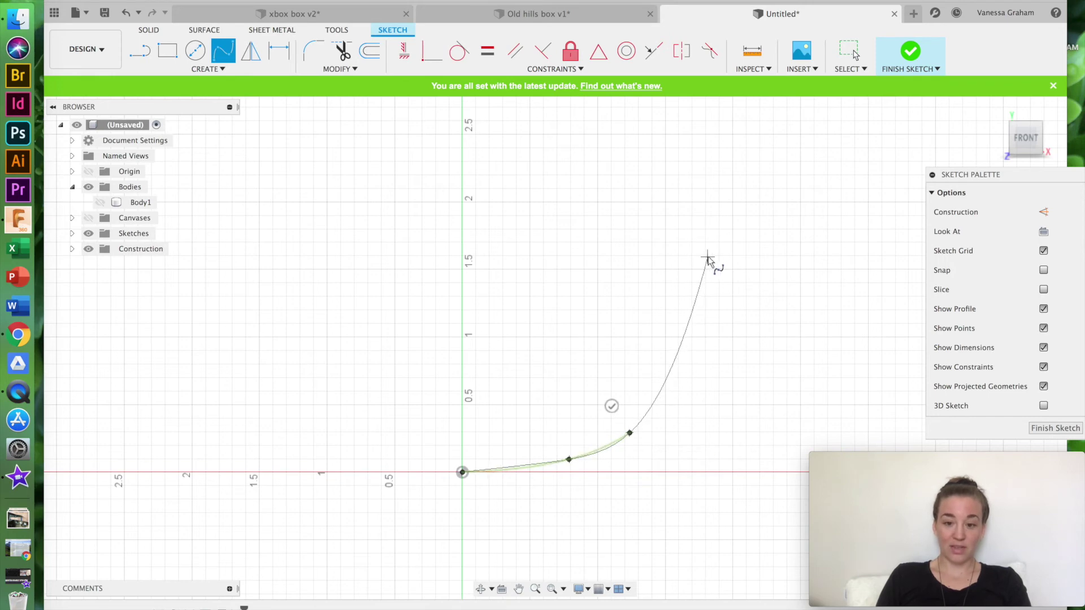
{"action": "scroll", "coordinate": [713, 332], "scroll_direction": "up", "scroll_amount": 5}
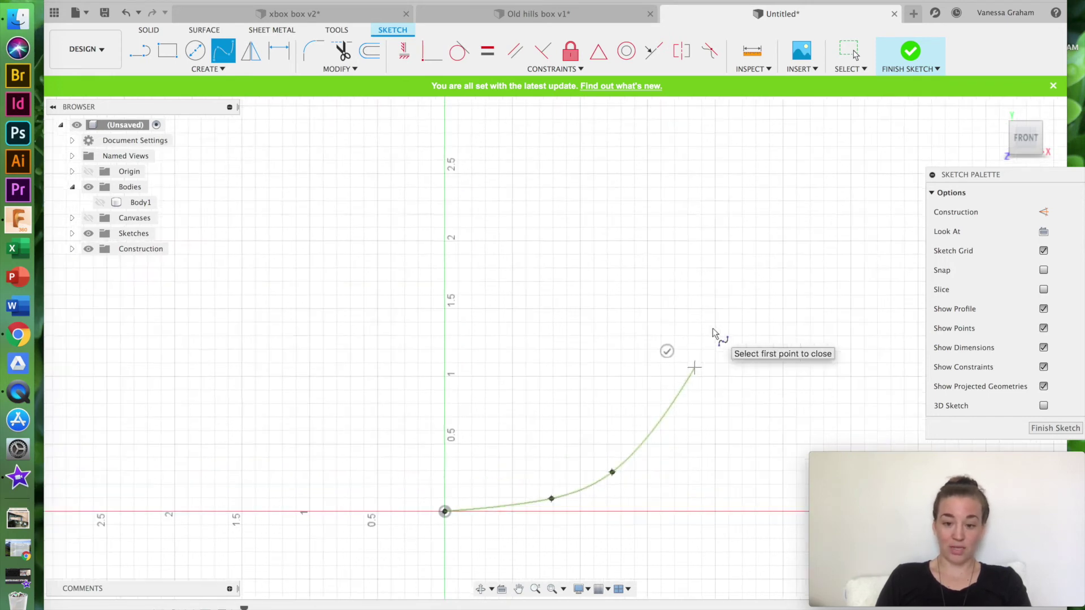
{"action": "left_click", "coordinate": [630, 310]}
{"action": "left_click", "coordinate": [630, 280]}
{"action": "left_click", "coordinate": [629, 246]}
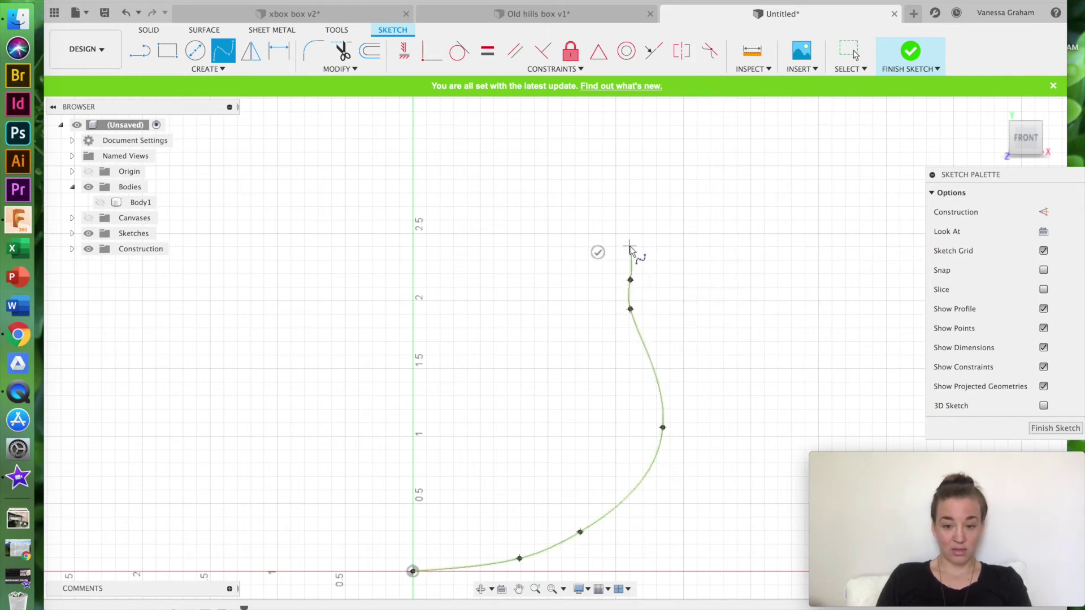
{"action": "left_click", "coordinate": [507, 173]}
{"action": "scroll", "coordinate": [508, 175], "scroll_direction": "up", "scroll_amount": 5}
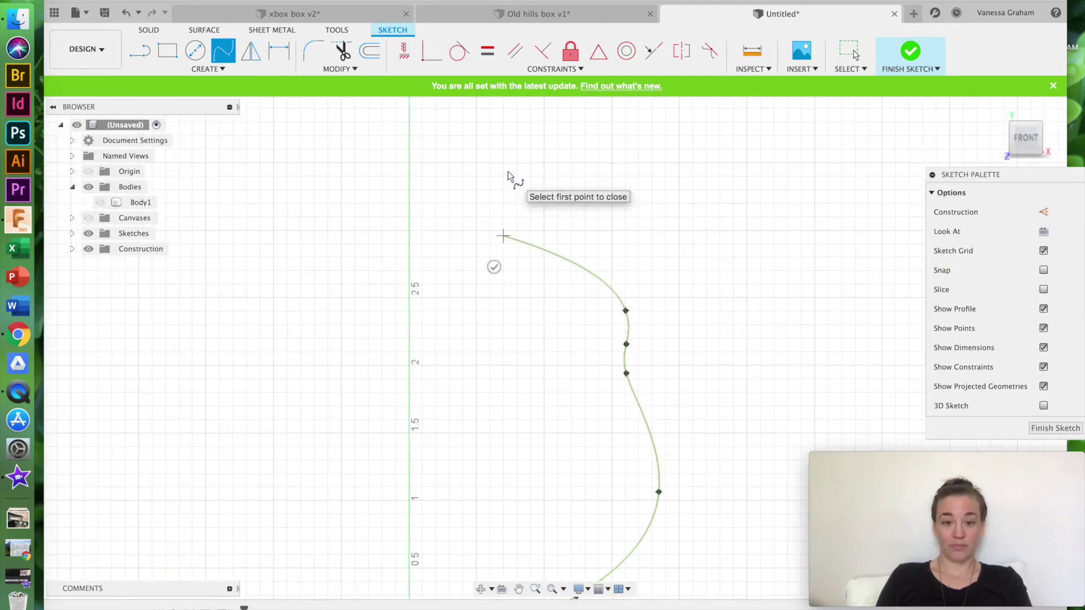
{"action": "left_click", "coordinate": [502, 249]}
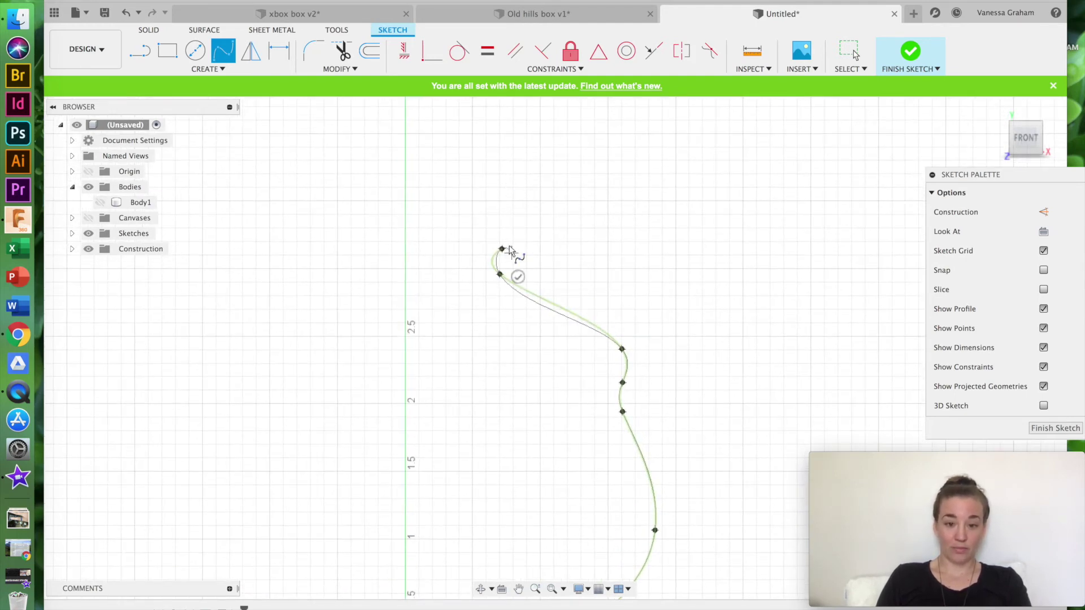
{"action": "left_click", "coordinate": [518, 277]}
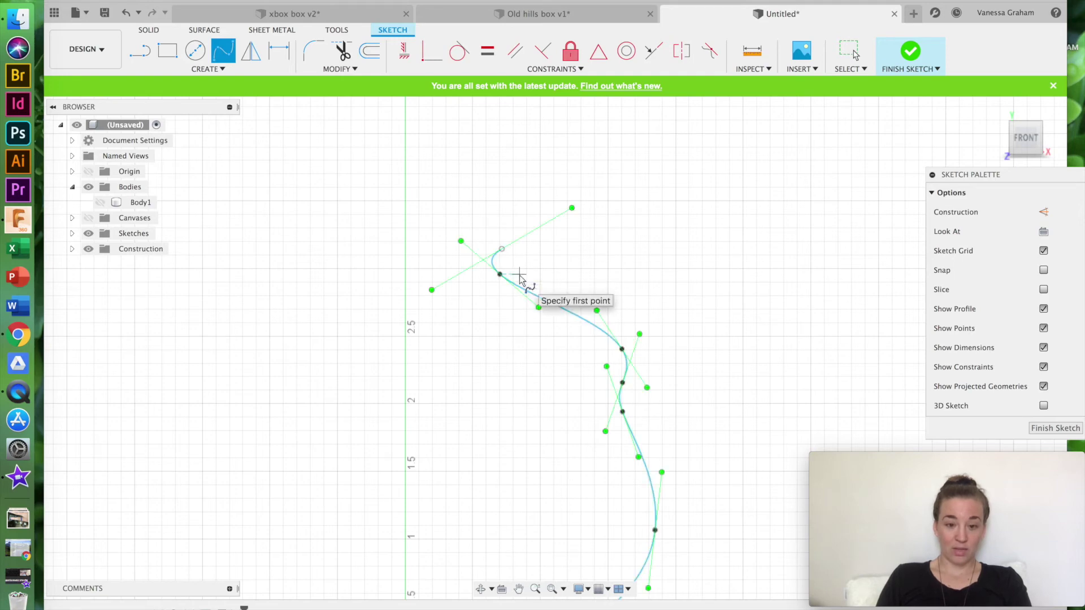
{"action": "left_click", "coordinate": [141, 53]}
{"action": "scroll", "coordinate": [493, 276], "scroll_direction": "down", "scroll_amount": 5}
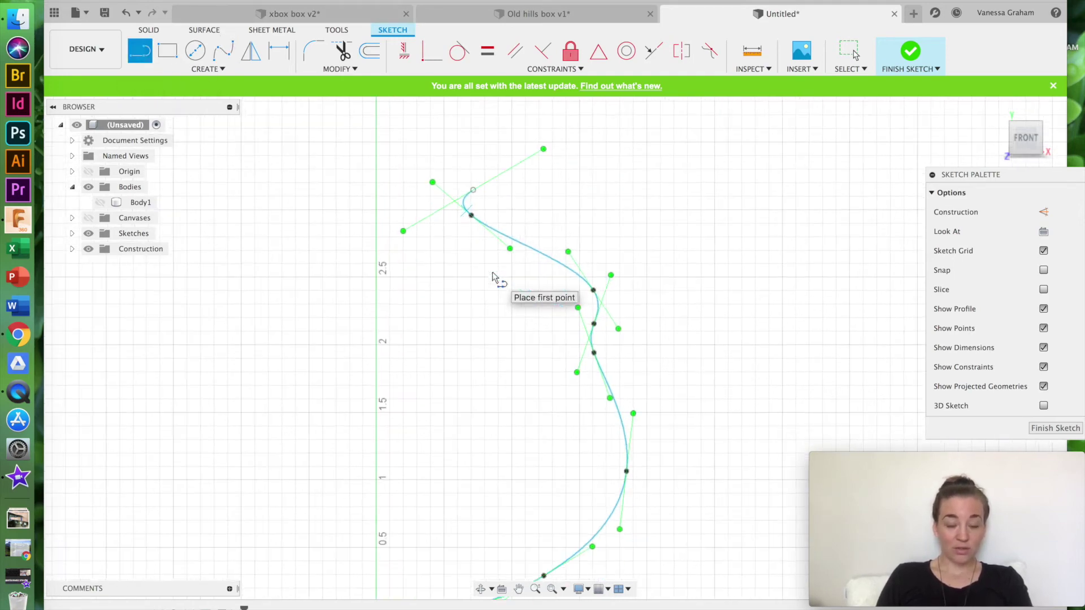
{"action": "scroll", "coordinate": [489, 279], "scroll_direction": "down", "scroll_amount": 3}
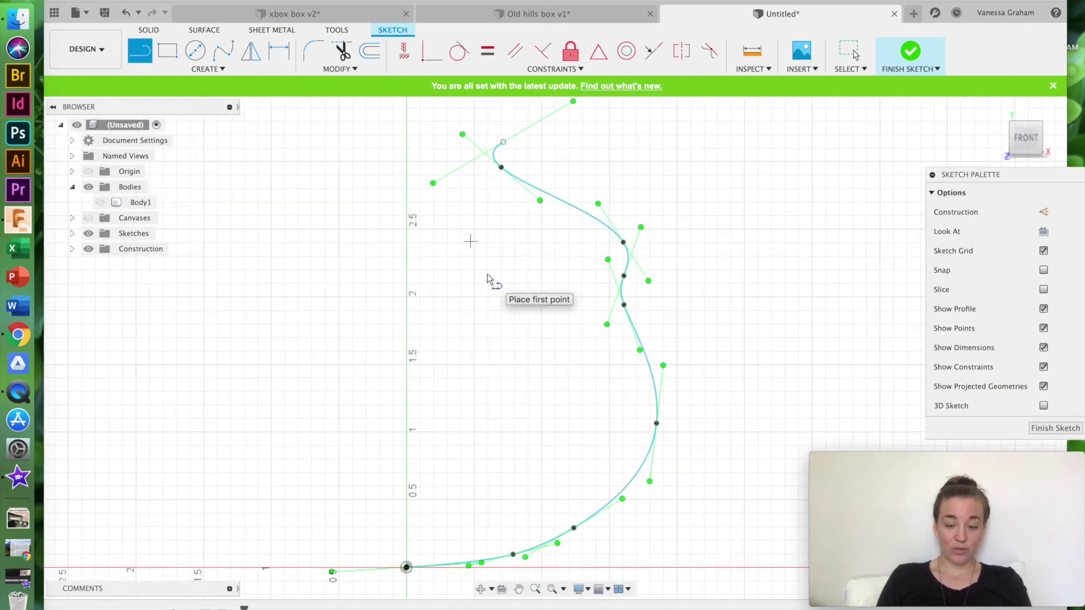
{"action": "scroll", "coordinate": [489, 279], "scroll_direction": "up", "scroll_amount": 3}
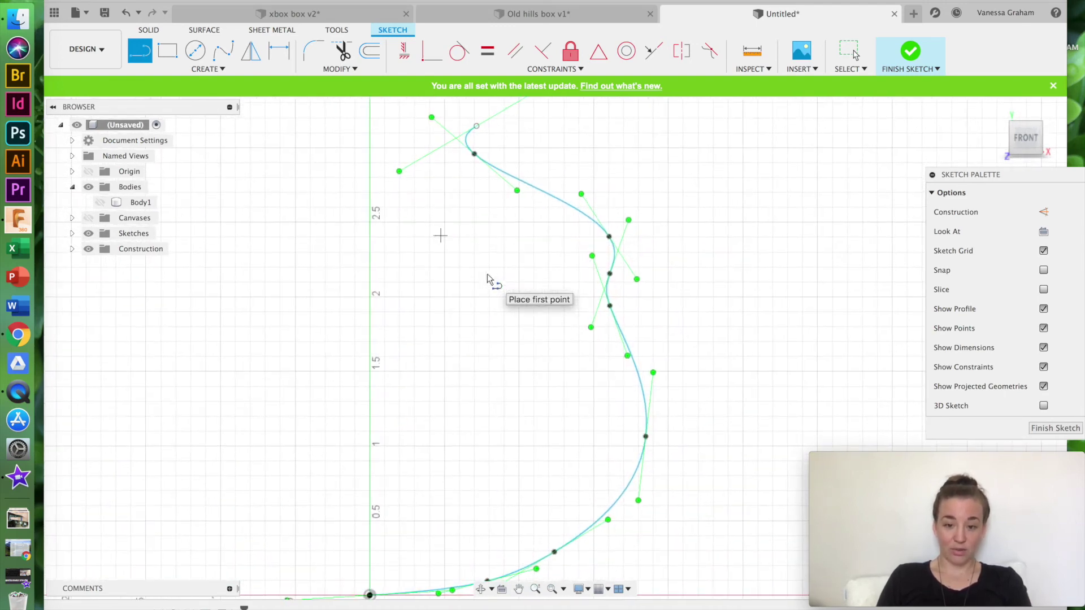
{"action": "scroll", "coordinate": [489, 280], "scroll_direction": "right", "scroll_amount": 3}
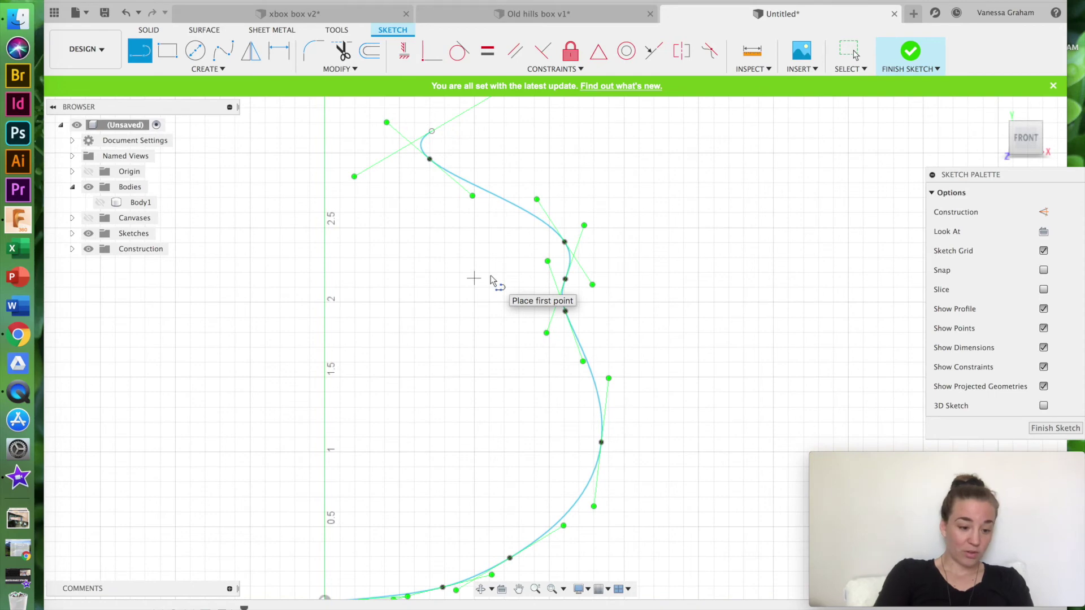
{"action": "key", "text": "Escape"}
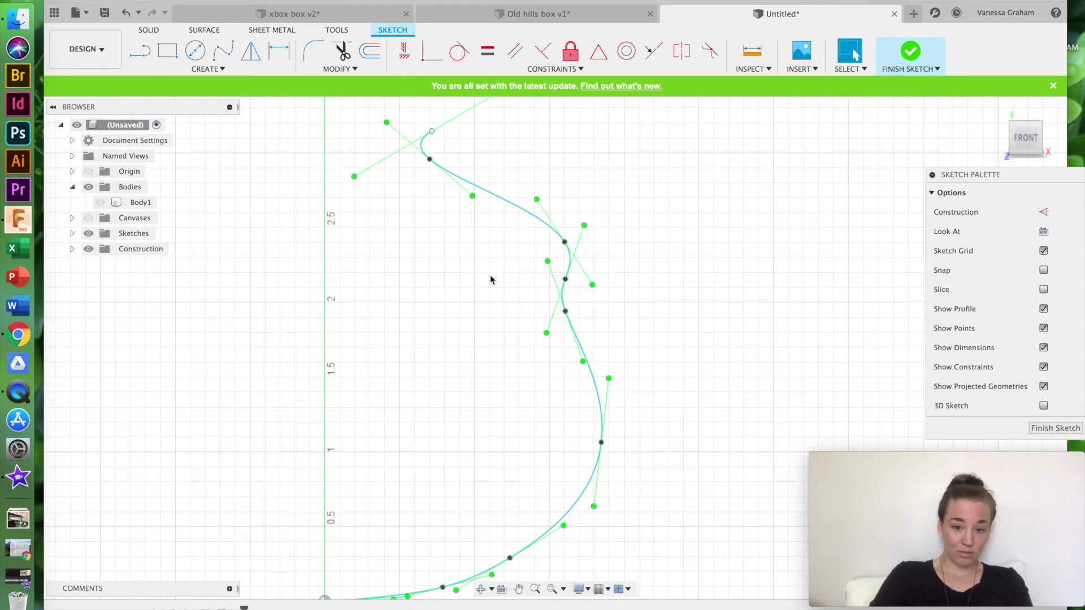
Adjust the tangent handle at the vase spline's widest point and shorten the one at the upper shoulder point into a tighter bend
{"action": "scroll", "coordinate": [656, 450], "scroll_direction": "down", "scroll_amount": 4}
{"action": "scroll", "coordinate": [656, 450], "scroll_direction": "left", "scroll_amount": 2}
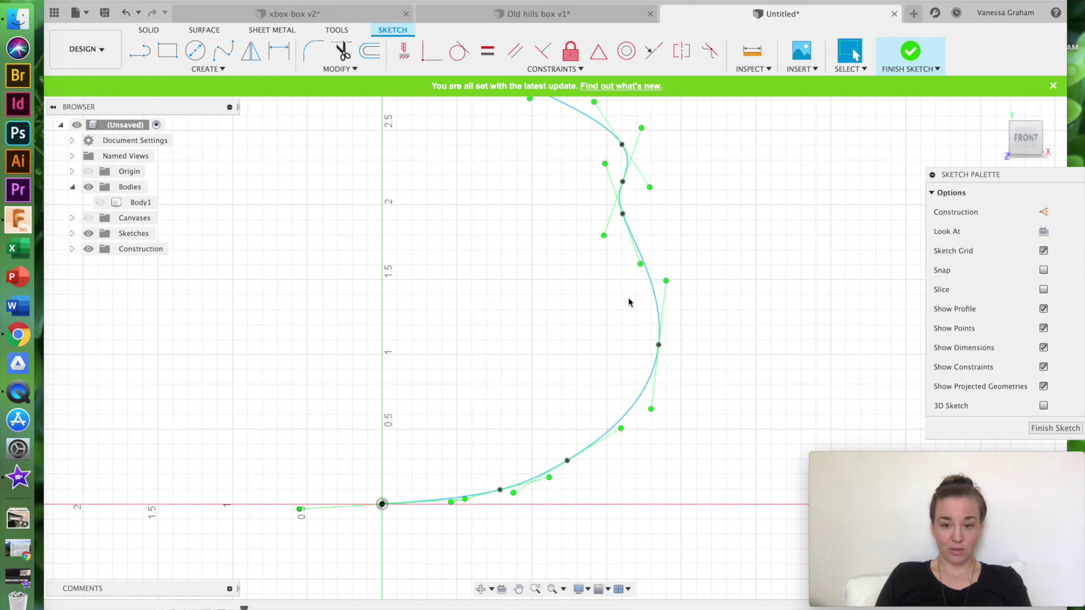
{"action": "scroll", "coordinate": [629, 326], "scroll_direction": "up", "scroll_amount": 5}
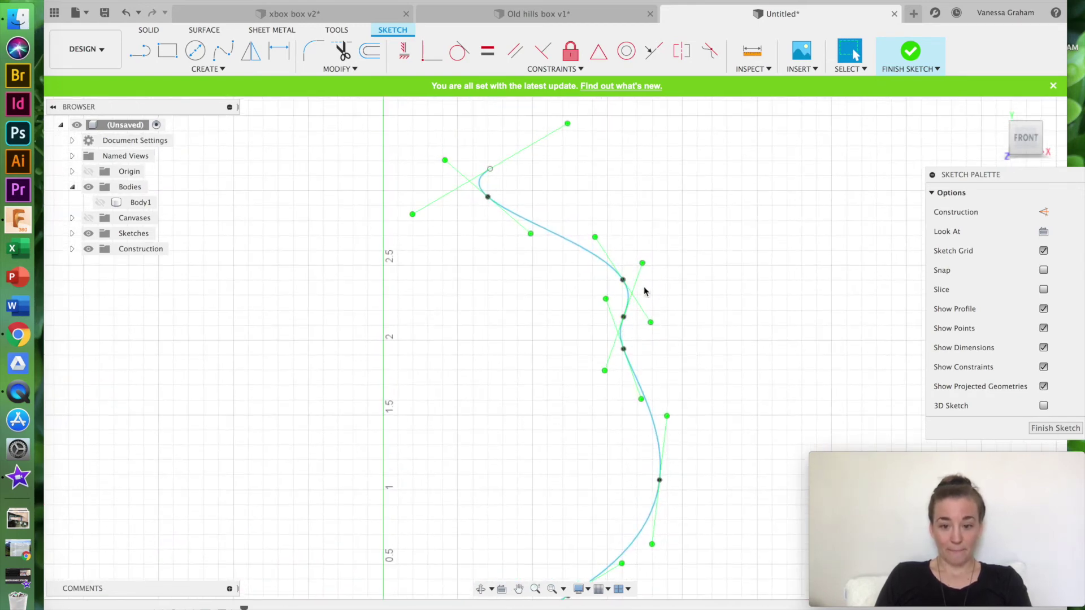
{"action": "left_click", "coordinate": [489, 203]}
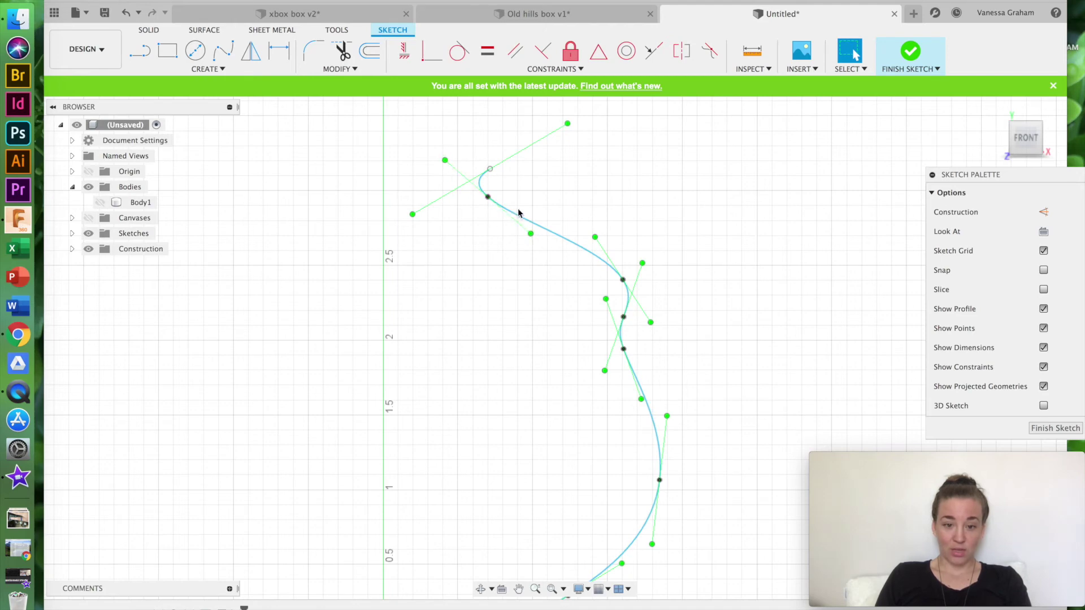
{"action": "scroll", "coordinate": [650, 424], "scroll_direction": "down", "scroll_amount": 4}
{"action": "mouse_move", "coordinate": [639, 441]}
{"action": "left_mouse_down"}
{"action": "mouse_move", "coordinate": [596, 548]}
{"action": "mouse_move", "coordinate": [599, 501]}
{"action": "mouse_move", "coordinate": [642, 371]}
{"action": "mouse_move", "coordinate": [612, 402]}
{"action": "mouse_move", "coordinate": [627, 426]}
{"action": "mouse_move", "coordinate": [664, 429]}
{"action": "mouse_move", "coordinate": [688, 407]}
{"action": "mouse_move", "coordinate": [609, 437]}
{"action": "mouse_move", "coordinate": [549, 520]}
{"action": "mouse_move", "coordinate": [598, 465]}
{"action": "mouse_move", "coordinate": [615, 417]}
{"action": "mouse_move", "coordinate": [648, 441]}
{"action": "left_mouse_up"}
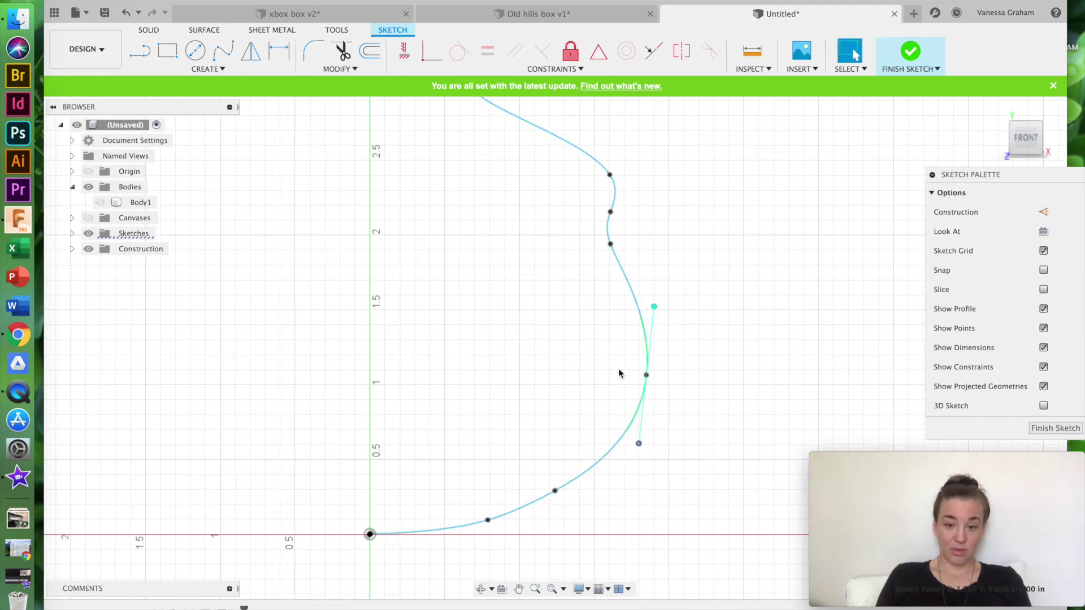
{"action": "scroll", "coordinate": [620, 370], "scroll_direction": "up", "scroll_amount": 5}
{"action": "left_click", "coordinate": [580, 282]}
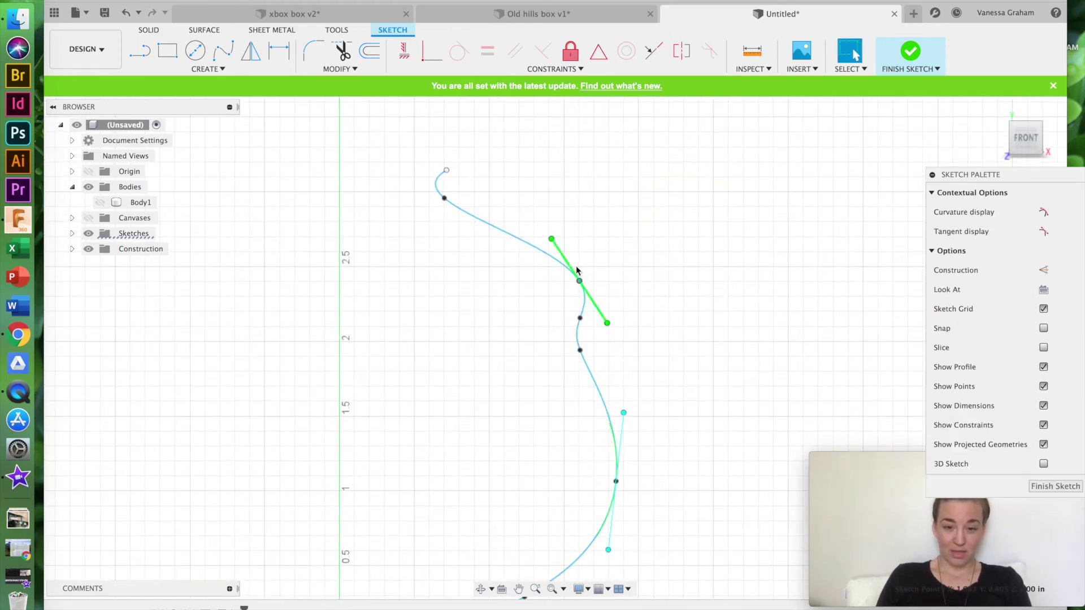
{"action": "mouse_move", "coordinate": [552, 239]}
{"action": "left_mouse_down"}
{"action": "mouse_move", "coordinate": [583, 215]}
{"action": "mouse_move", "coordinate": [555, 210]}
{"action": "mouse_move", "coordinate": [525, 229]}
{"action": "mouse_move", "coordinate": [537, 221]}
{"action": "mouse_move", "coordinate": [520, 179]}
{"action": "mouse_move", "coordinate": [565, 258]}
{"action": "mouse_move", "coordinate": [554, 235]}
{"action": "mouse_move", "coordinate": [587, 242]}
{"action": "mouse_move", "coordinate": [558, 226]}
{"action": "mouse_move", "coordinate": [518, 226]}
{"action": "mouse_move", "coordinate": [556, 223]}
{"action": "mouse_move", "coordinate": [562, 211]}
{"action": "mouse_move", "coordinate": [570, 256]}
{"action": "left_mouse_up"}
{"action": "scroll", "coordinate": [634, 310], "scroll_direction": "down", "scroll_amount": 5}
{"action": "scroll", "coordinate": [634, 310], "scroll_direction": "up", "scroll_amount": 6}
{"action": "scroll", "coordinate": [634, 310], "scroll_direction": "up", "scroll_amount": 3}
{"action": "scroll", "coordinate": [634, 310], "scroll_direction": "left", "scroll_amount": 2}
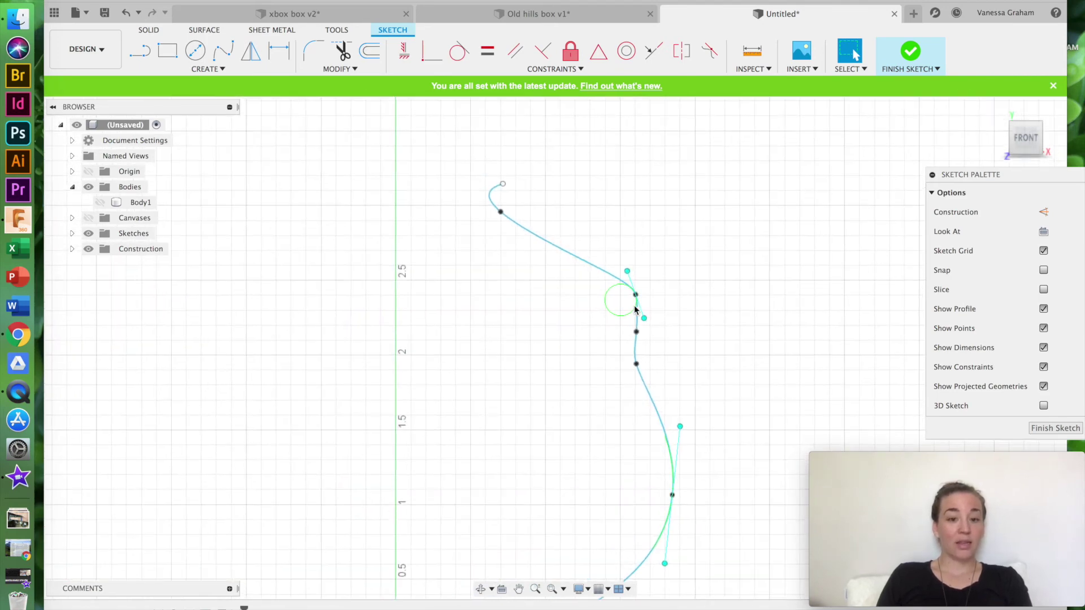
Try closing the profile with a horizontal line from the spline's top end to the vertical axis and a vertical line to the origin
{"action": "left_click", "coordinate": [144, 57]}
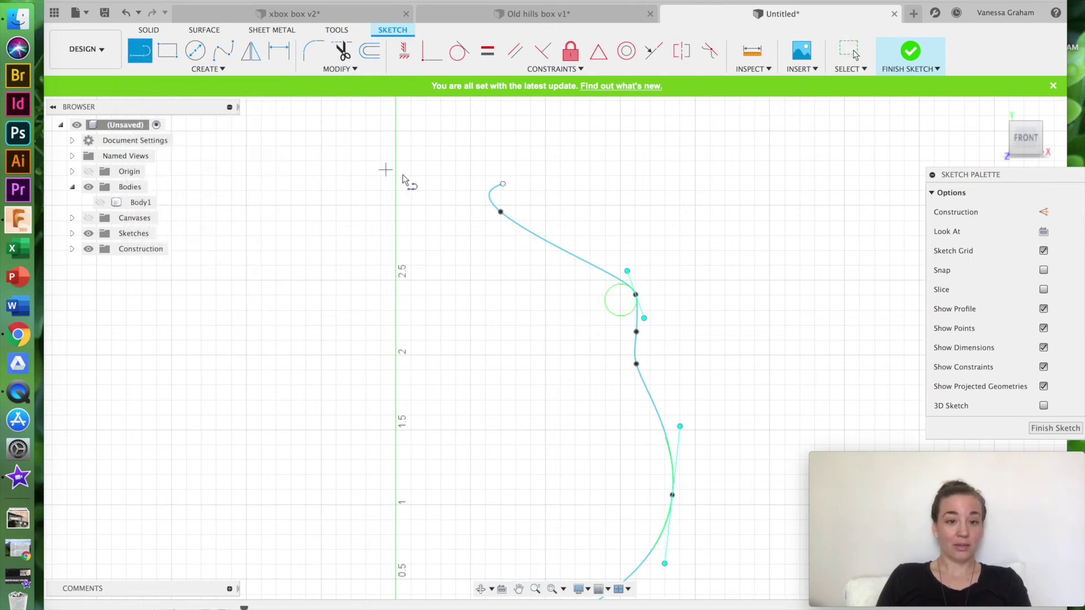
{"action": "left_click", "coordinate": [503, 184]}
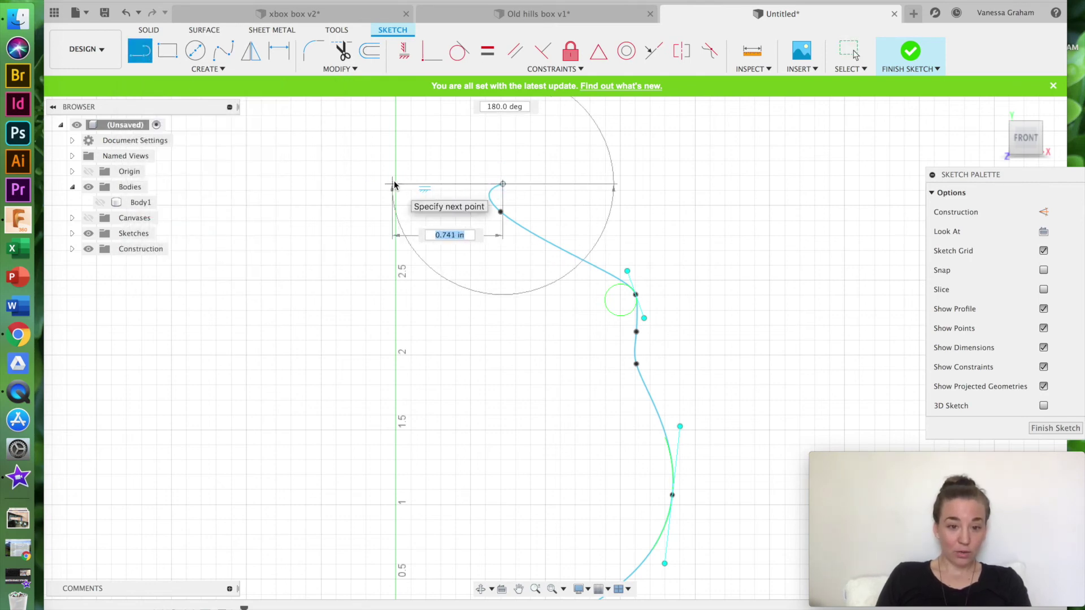
{"action": "left_click", "coordinate": [395, 184]}
{"action": "scroll", "coordinate": [398, 499], "scroll_direction": "down", "scroll_amount": 5}
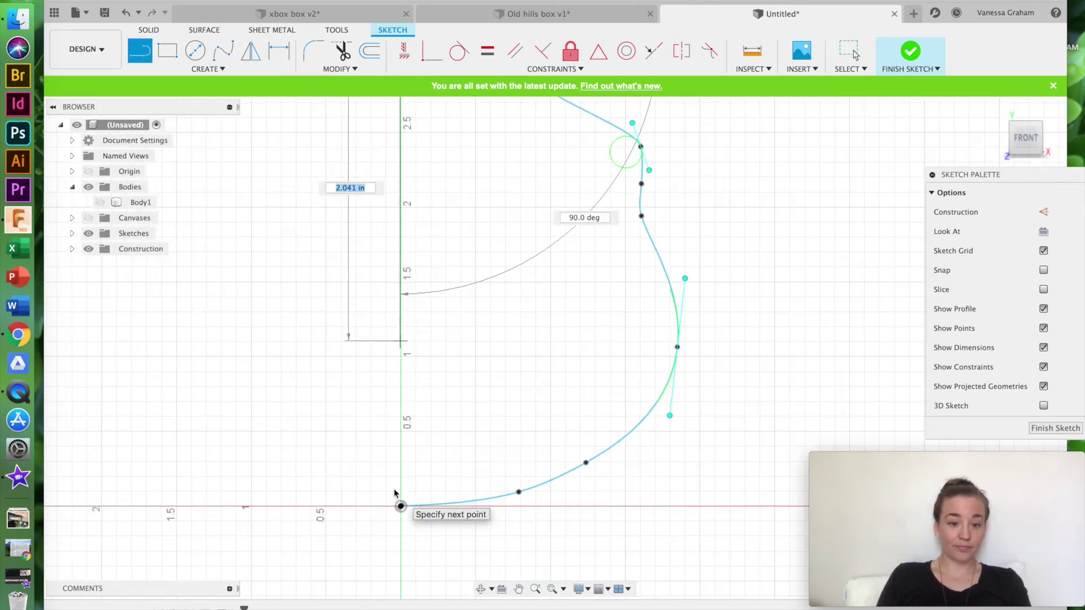
{"action": "left_click", "coordinate": [400, 507]}
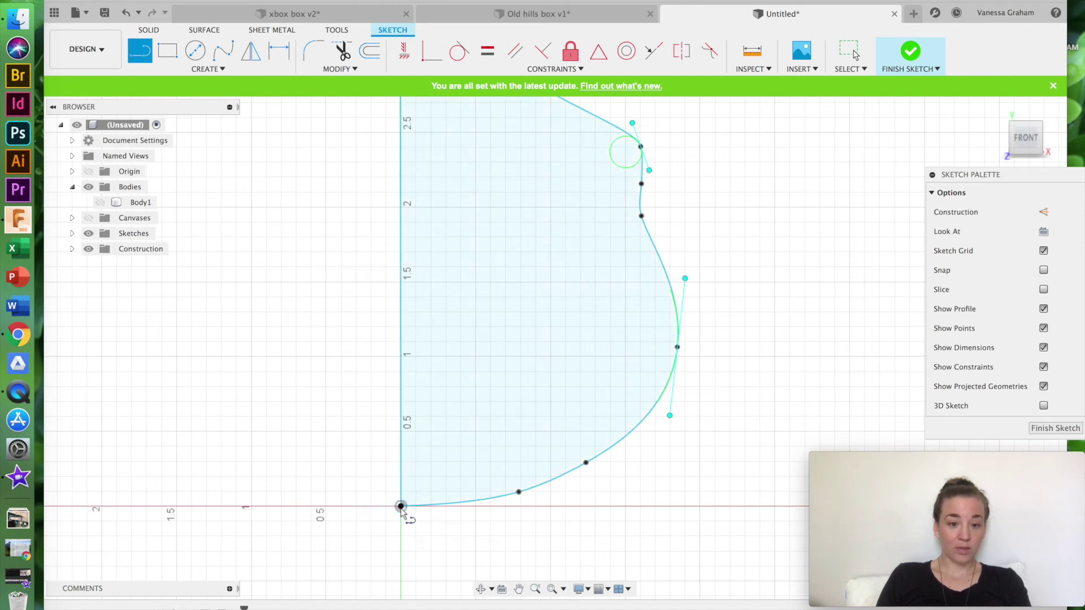
{"action": "scroll", "coordinate": [403, 503], "scroll_direction": "up", "scroll_amount": 4}
{"action": "scroll", "coordinate": [408, 494], "scroll_direction": "up", "scroll_amount": 1}
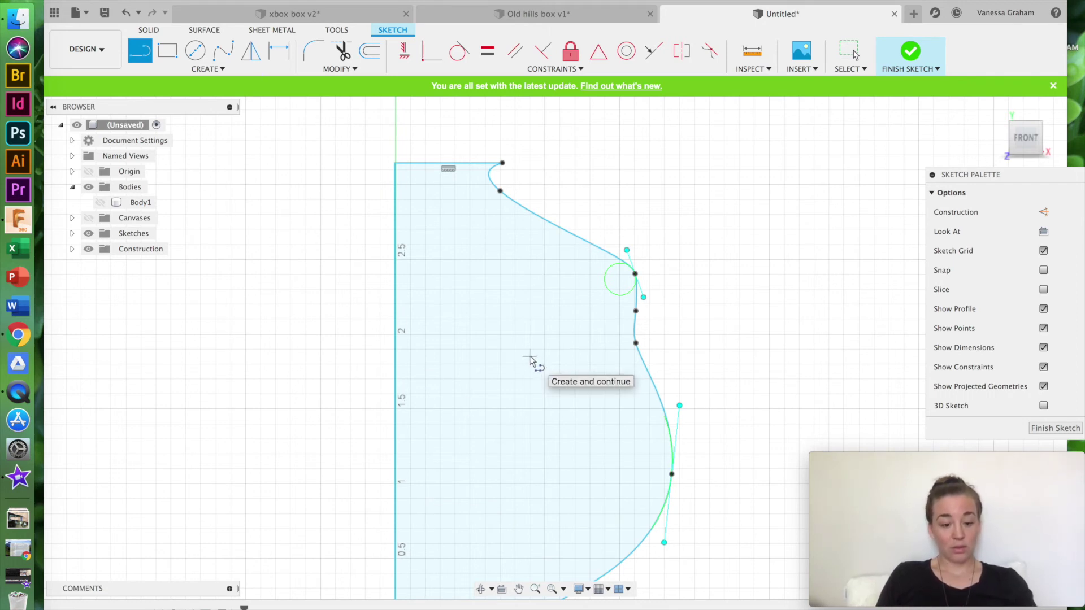
{"action": "key", "text": "super+z"}
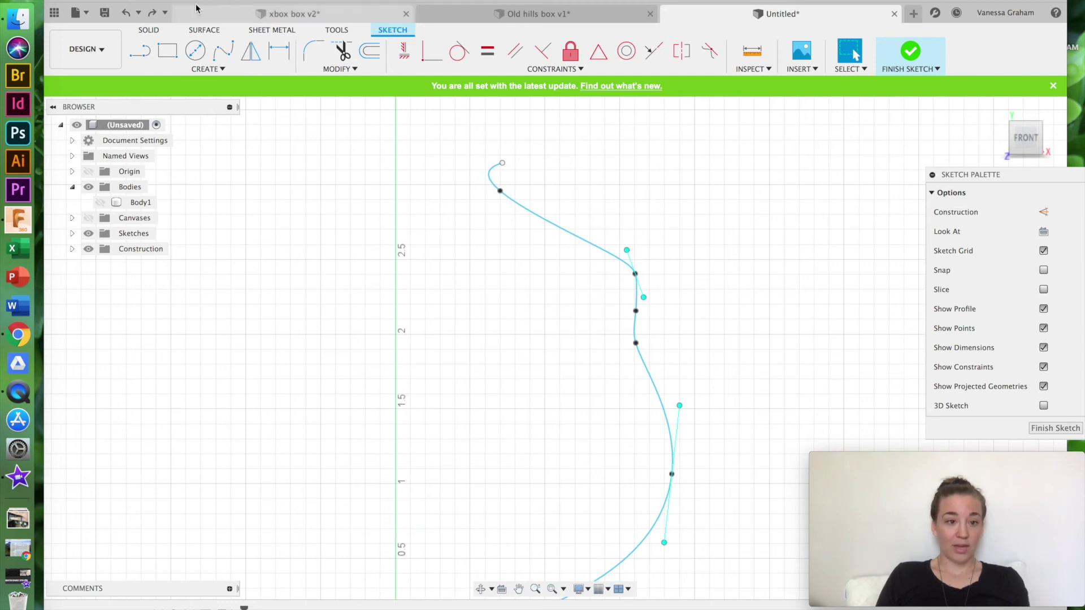
{"action": "left_click", "coordinate": [502, 164]}
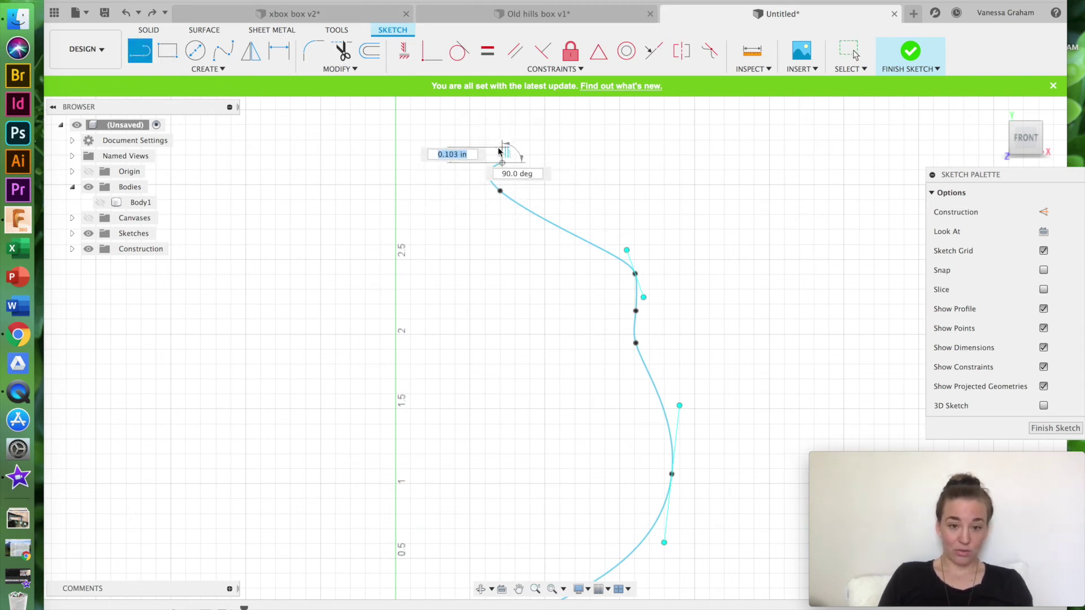
{"action": "key", "text": "Escape"}
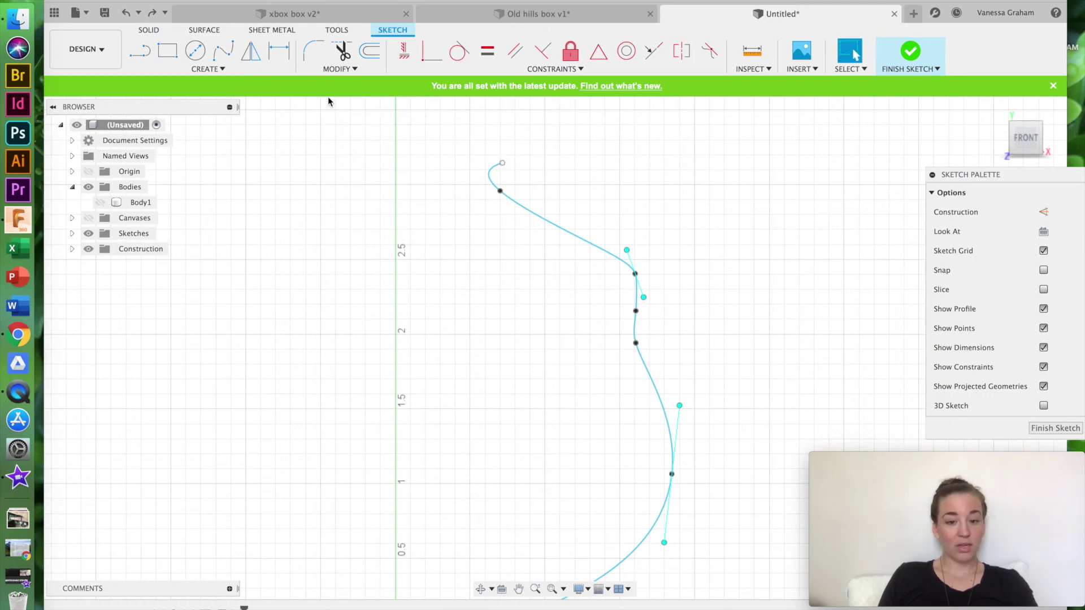
Draw an inner fit-point spline from the outer curve's top end over a rounded rim, following it about 0.15 in inside down to the vertical axis
{"action": "left_click", "coordinate": [224, 51]}
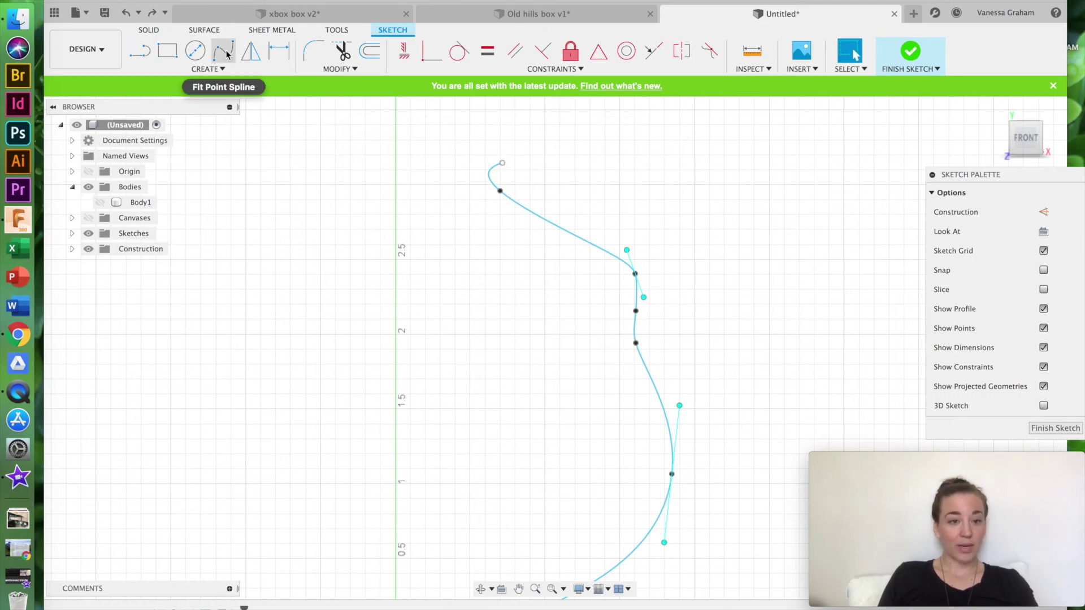
{"action": "left_click", "coordinate": [502, 163]}
{"action": "left_click", "coordinate": [488, 145]}
{"action": "left_click", "coordinate": [462, 163]}
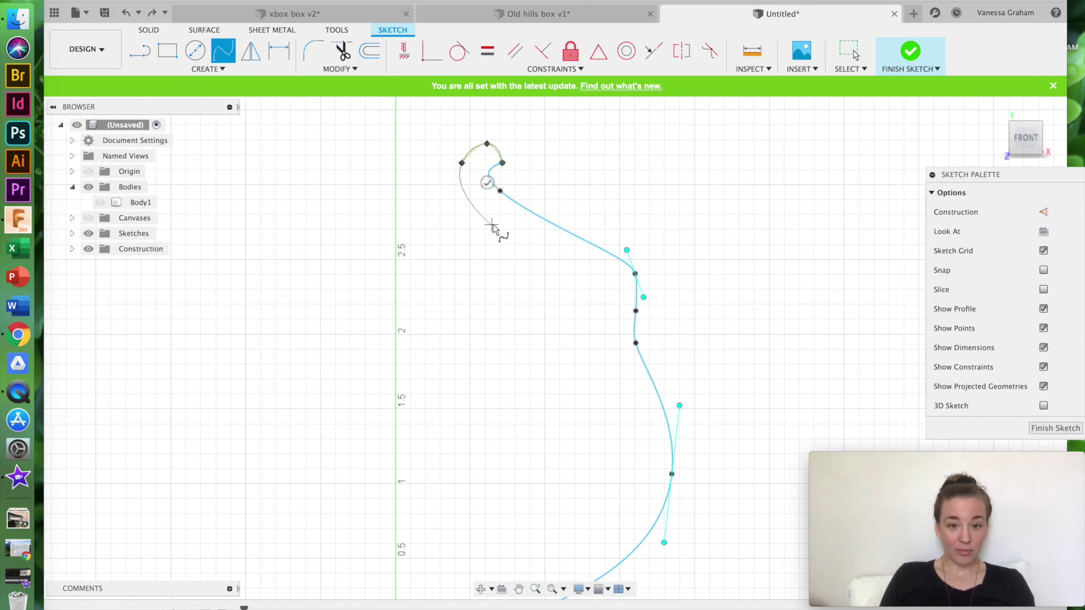
{"action": "left_click", "coordinate": [512, 224]}
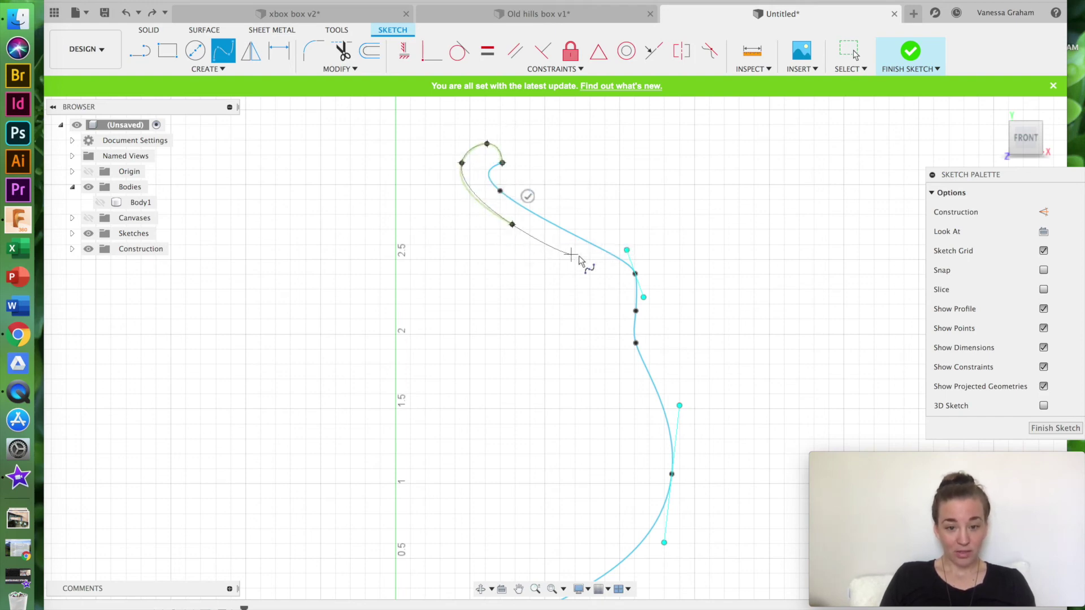
{"action": "left_click", "coordinate": [613, 278]}
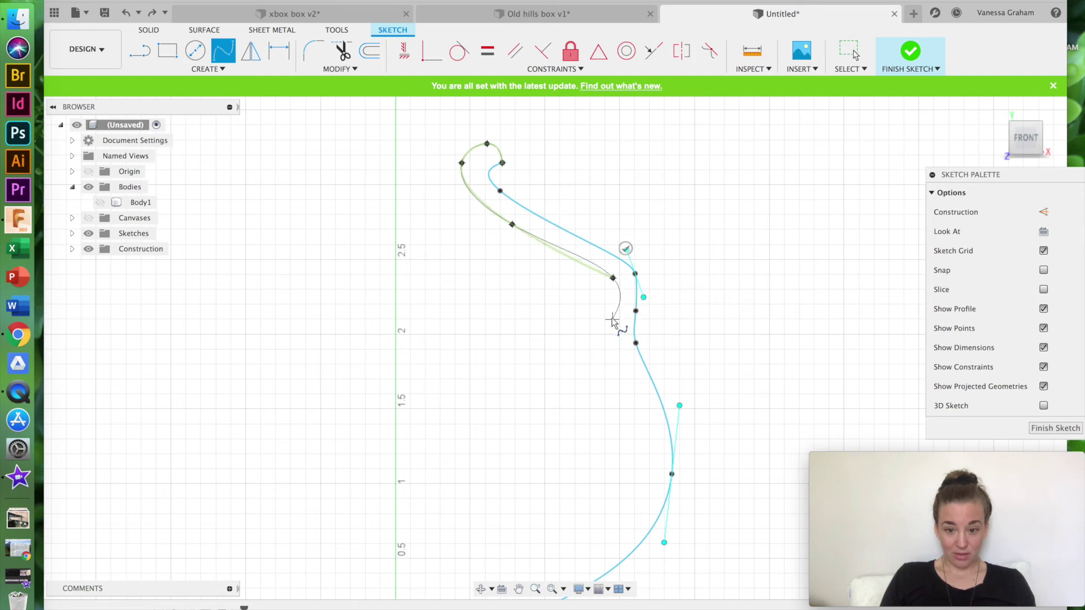
{"action": "left_click", "coordinate": [615, 302]}
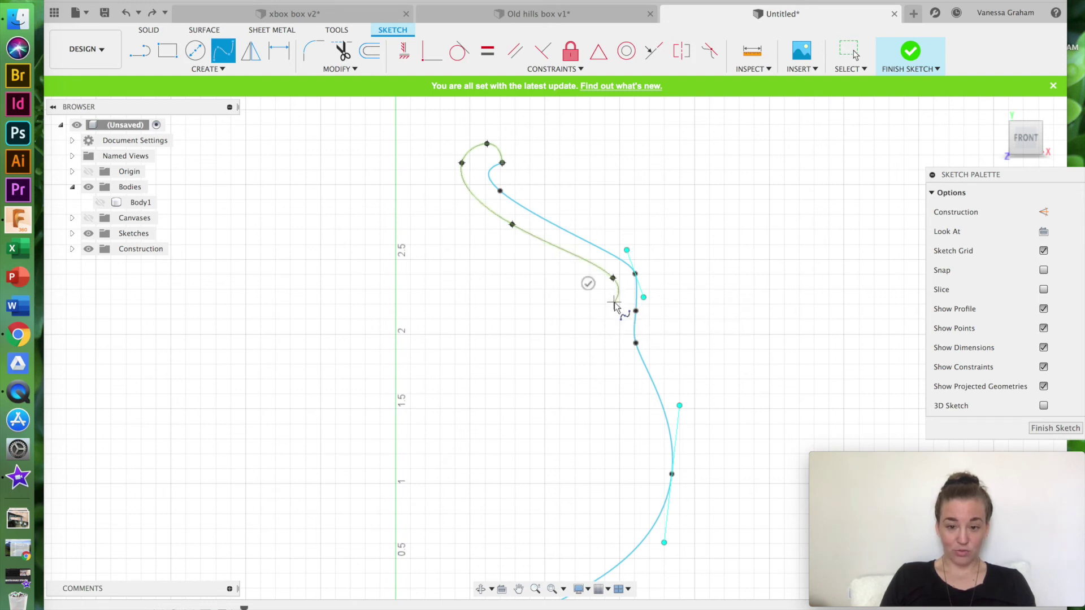
{"action": "left_click", "coordinate": [614, 345]}
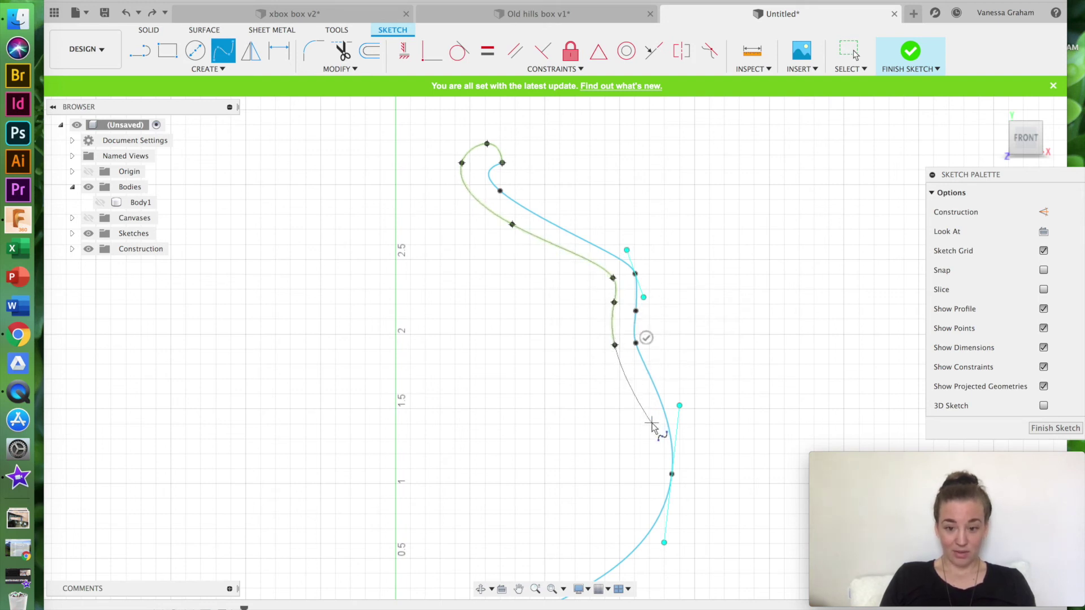
{"action": "left_click", "coordinate": [652, 431]}
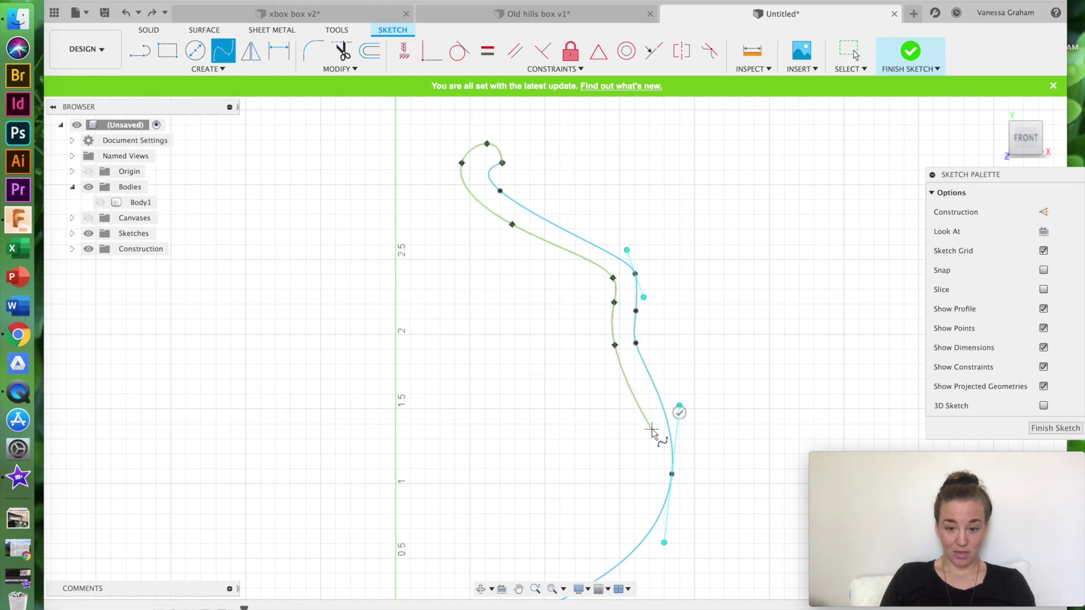
{"action": "left_click", "coordinate": [654, 475]}
{"action": "scroll", "coordinate": [654, 475], "scroll_direction": "down", "scroll_amount": 5}
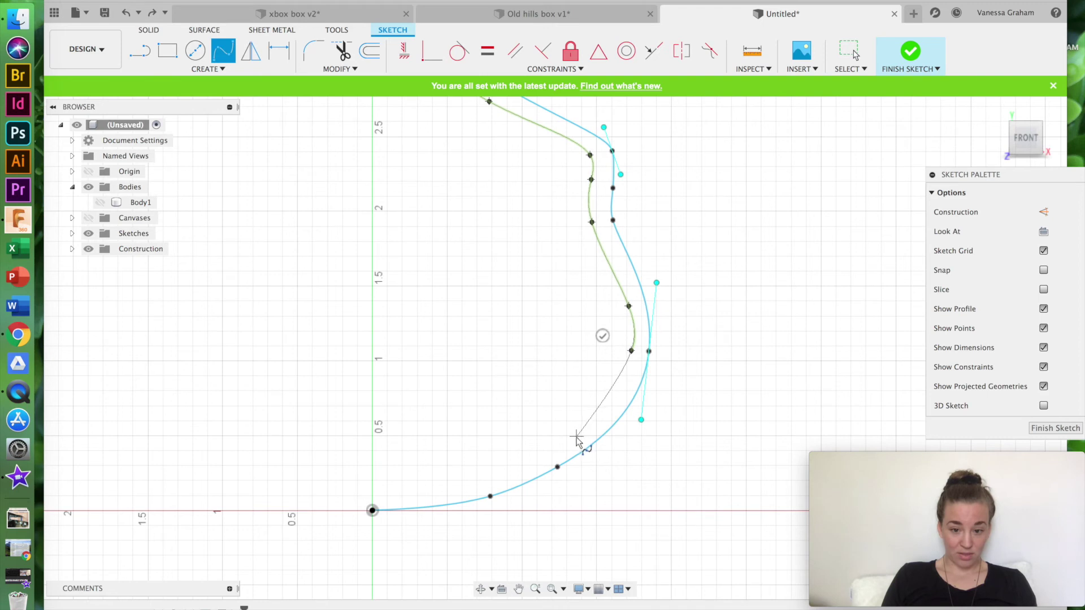
{"action": "left_click", "coordinate": [571, 437]}
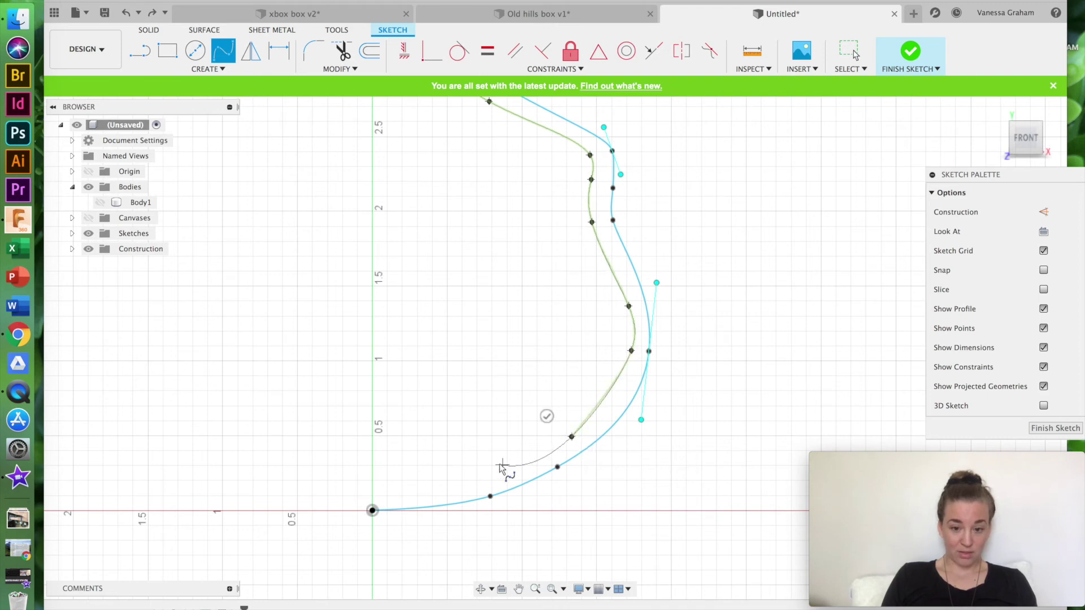
{"action": "left_click", "coordinate": [464, 483]}
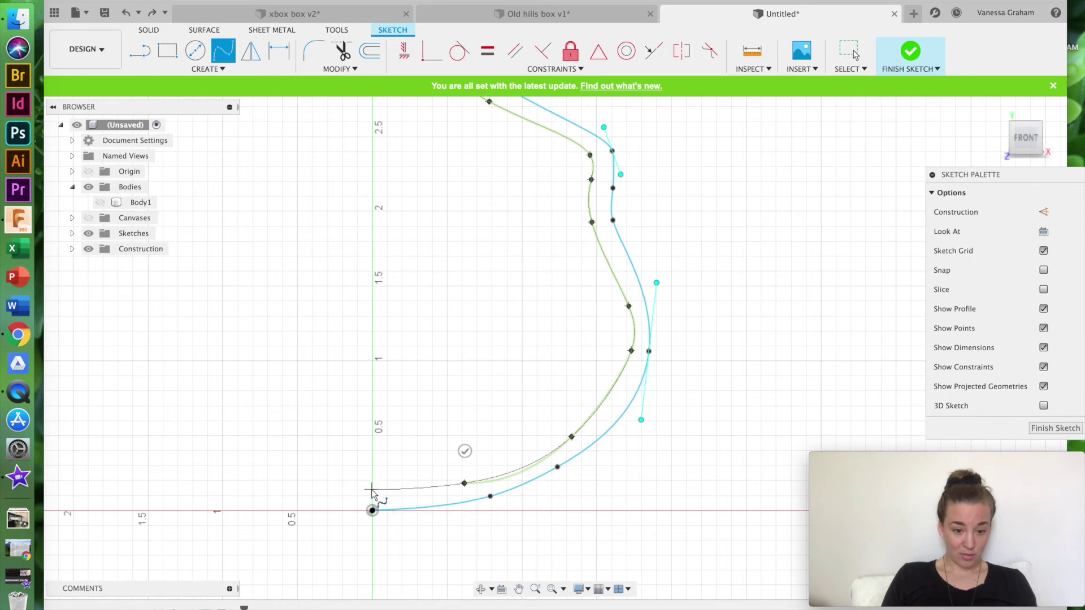
{"action": "left_click", "coordinate": [371, 490]}
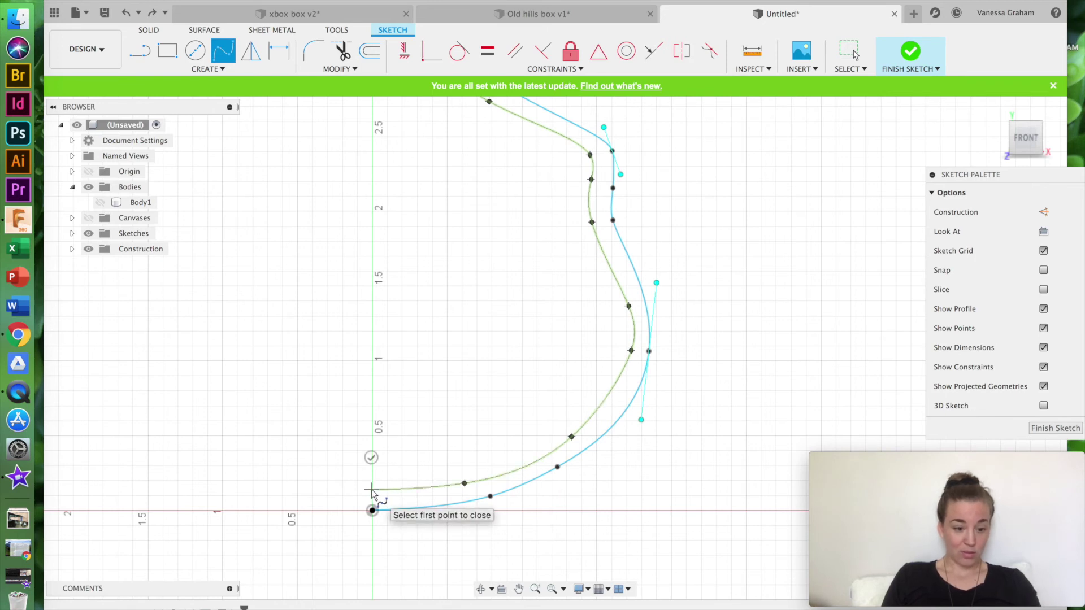
{"action": "left_click", "coordinate": [371, 458]}
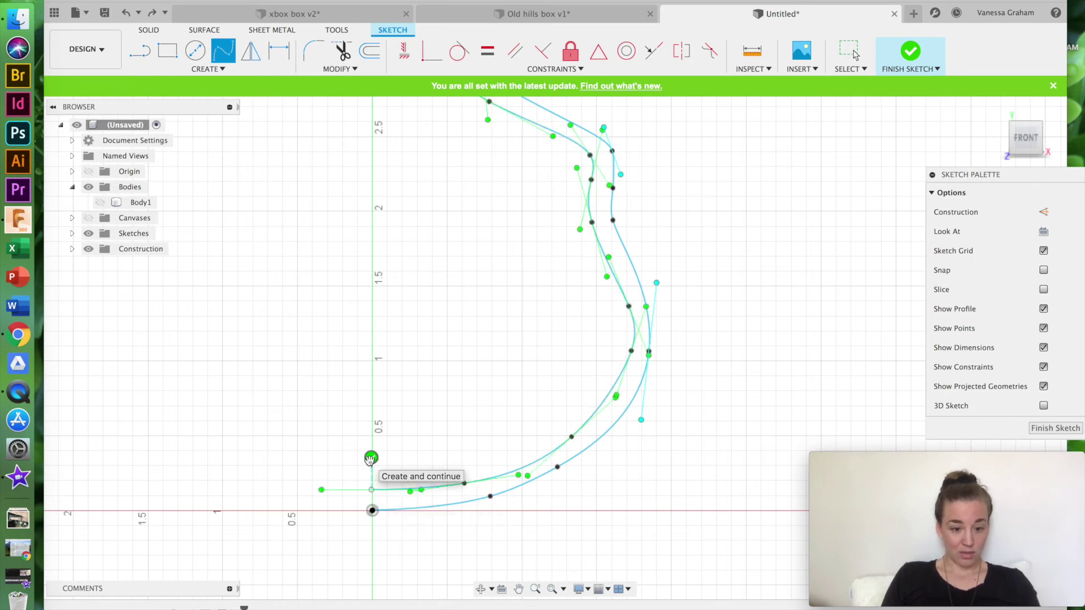
Close the wall profile at the base with a short vertical line from the inner spline's end to the origin
{"action": "left_click", "coordinate": [139, 51]}
{"action": "left_click", "coordinate": [371, 490]}
{"action": "left_click", "coordinate": [372, 511]}
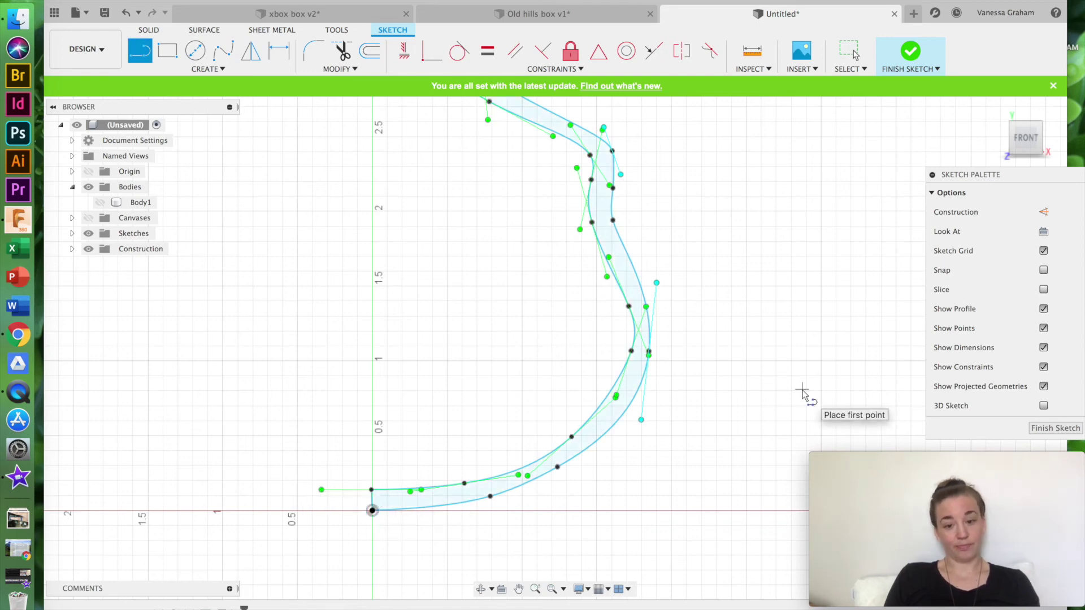
{"action": "scroll", "coordinate": [804, 393], "scroll_direction": "down", "scroll_amount": 3}
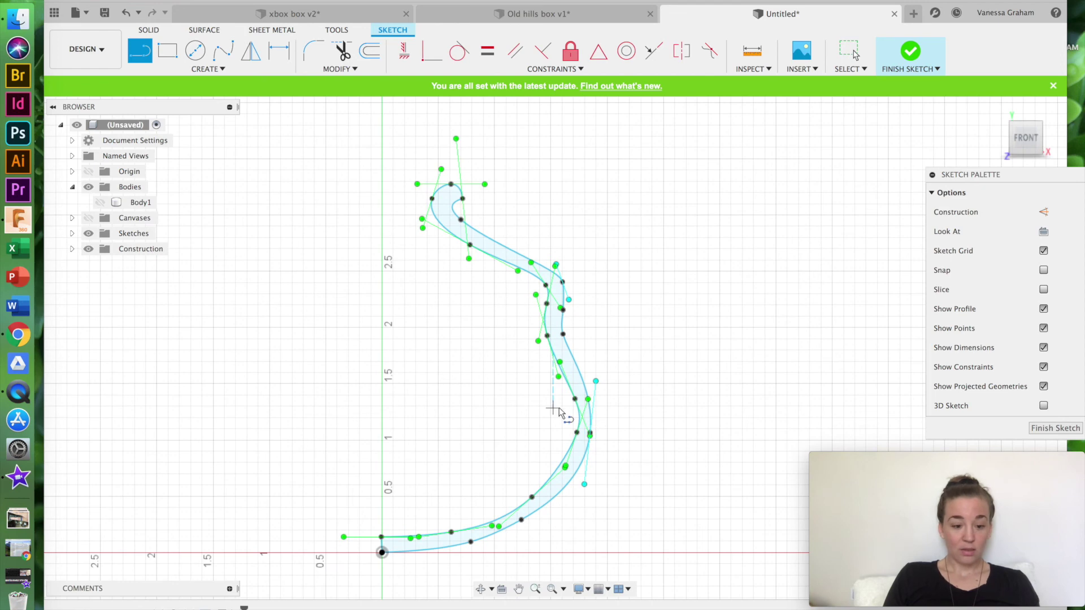
{"action": "key", "text": "Escape"}
Move the inner spline's fit point at the belly down and inward to even out the wall thickness
{"action": "scroll", "coordinate": [559, 409], "scroll_direction": "up", "scroll_amount": 5}
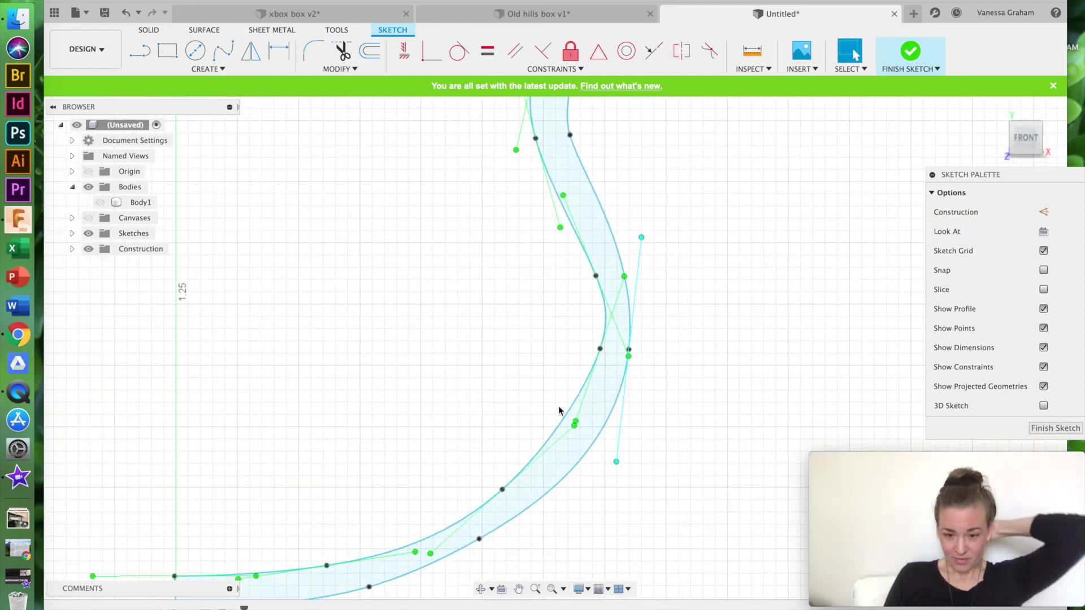
{"action": "left_click", "coordinate": [600, 350]}
{"action": "mouse_move", "coordinate": [600, 350]}
{"action": "left_mouse_down"}
{"action": "mouse_move", "coordinate": [577, 394]}
{"action": "mouse_move", "coordinate": [584, 407]}
{"action": "mouse_move", "coordinate": [603, 332]}
{"action": "mouse_move", "coordinate": [586, 392]}
{"action": "left_mouse_up"}
{"action": "scroll", "coordinate": [586, 393], "scroll_direction": "up", "scroll_amount": 5}
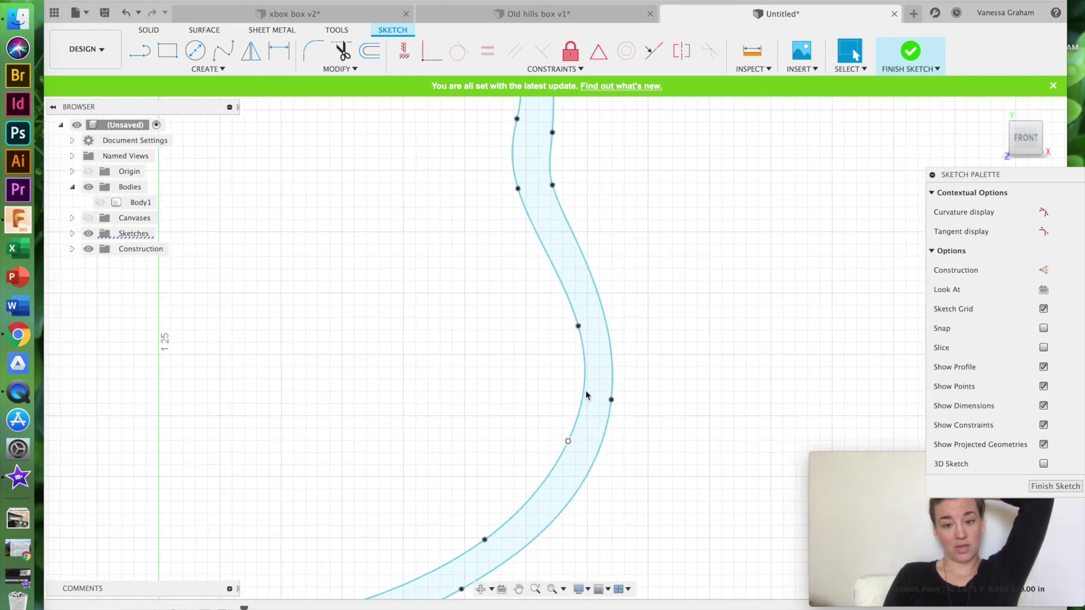
Reposition the inner spline's fit points along the neck and the outer curve's shoulder point to even out the wall thickness
{"action": "left_click_drag", "start_coordinate": [532, 307], "coordinate": [543, 330]}
{"action": "left_click", "coordinate": [534, 240]}
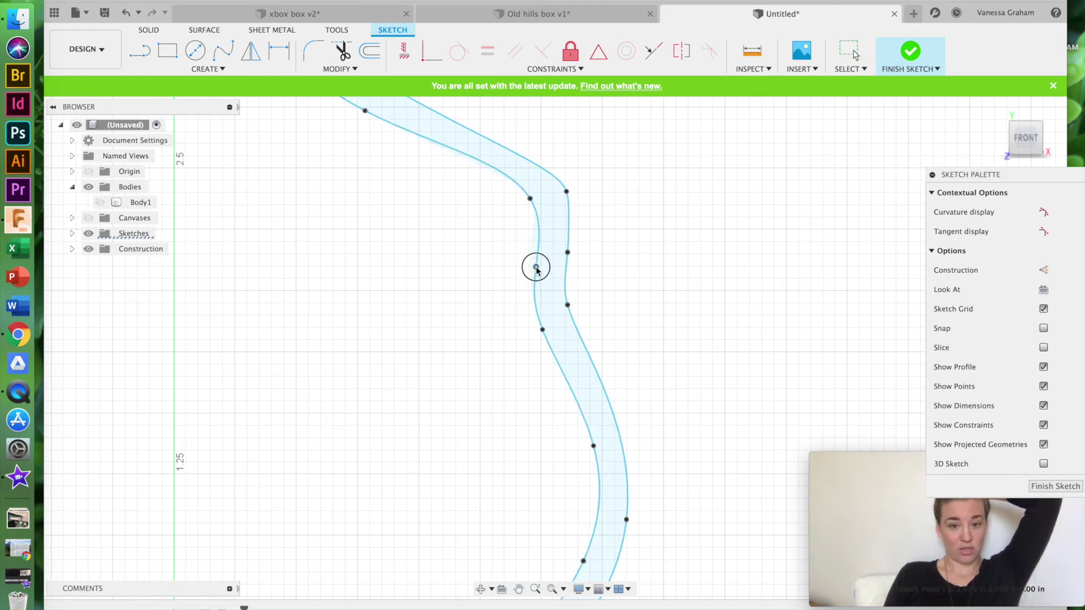
{"action": "left_click", "coordinate": [568, 213]}
{"action": "left_click_drag", "start_coordinate": [566, 192], "coordinate": [560, 188]}
Move the fit points below the rim and at its outer tip up and inward to refine the lip, and finish the sketch
{"action": "scroll", "coordinate": [561, 191], "scroll_direction": "up", "scroll_amount": 7}
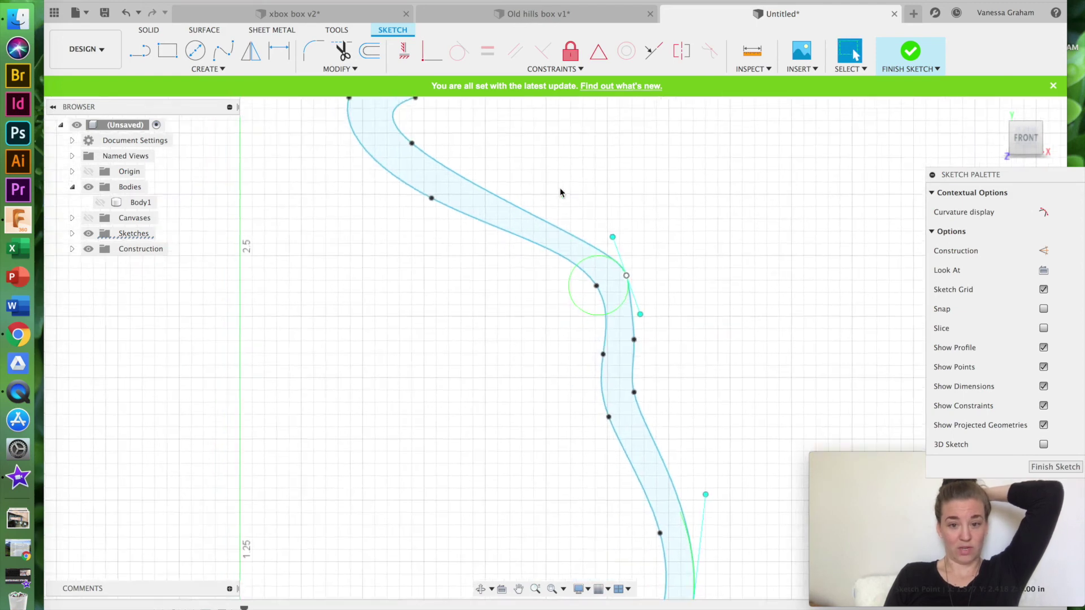
{"action": "mouse_move", "coordinate": [471, 269]}
{"action": "left_mouse_down"}
{"action": "mouse_move", "coordinate": [443, 245]}
{"action": "mouse_move", "coordinate": [456, 261]}
{"action": "left_mouse_up"}
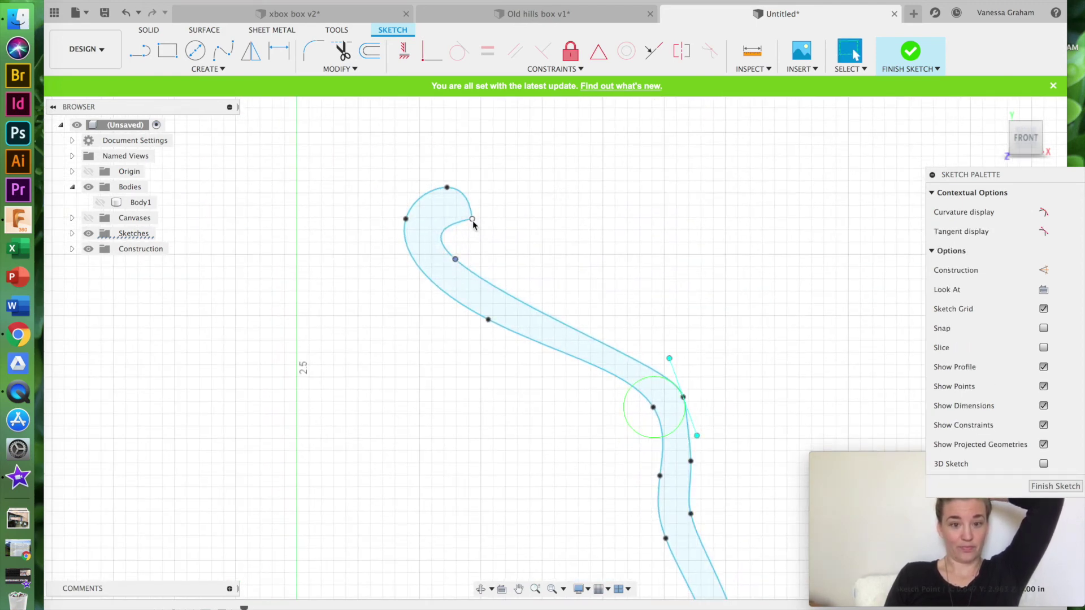
{"action": "left_click_drag", "start_coordinate": [473, 221], "coordinate": [467, 215]}
{"action": "scroll", "coordinate": [636, 256], "scroll_direction": "down", "scroll_amount": 5}
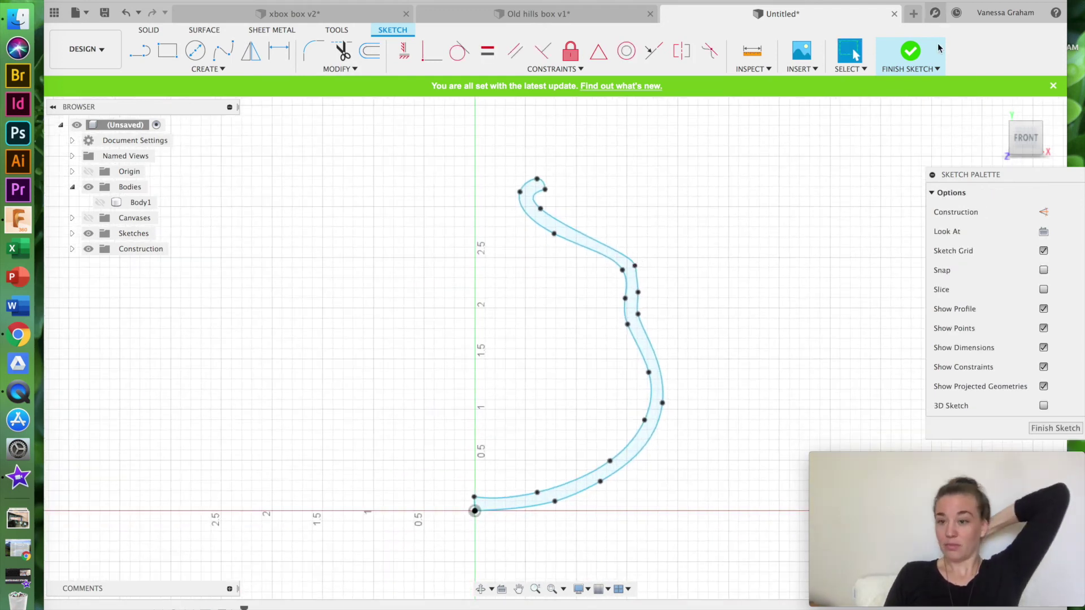
{"action": "left_click", "coordinate": [910, 51]}
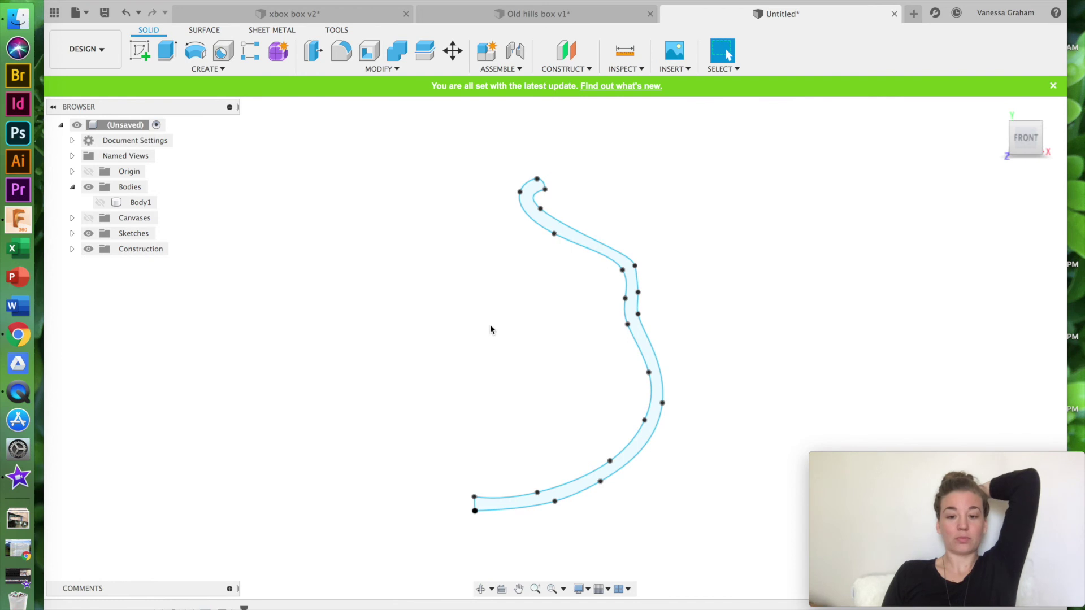
Try to revolve the wall profile 360 degrees about the vertical Y axis as a new body
{"action": "left_click", "coordinate": [198, 56]}
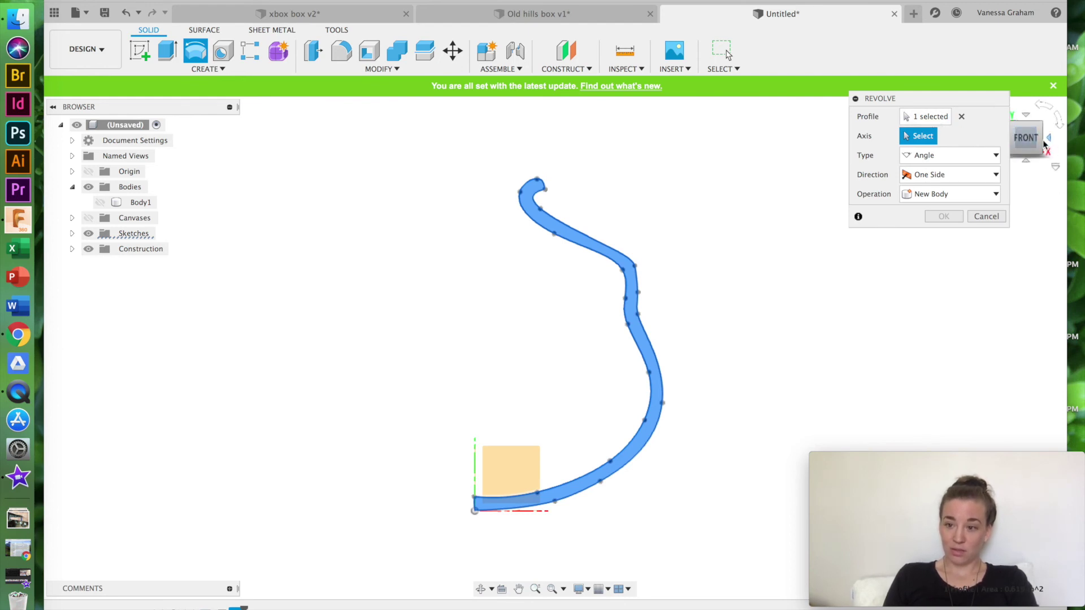
{"action": "mouse_move", "coordinate": [1037, 141]}
{"action": "left_mouse_down"}
{"action": "mouse_move", "coordinate": [993, 174]}
{"action": "mouse_move", "coordinate": [962, 181]}
{"action": "mouse_move", "coordinate": [995, 170]}
{"action": "left_mouse_up"}
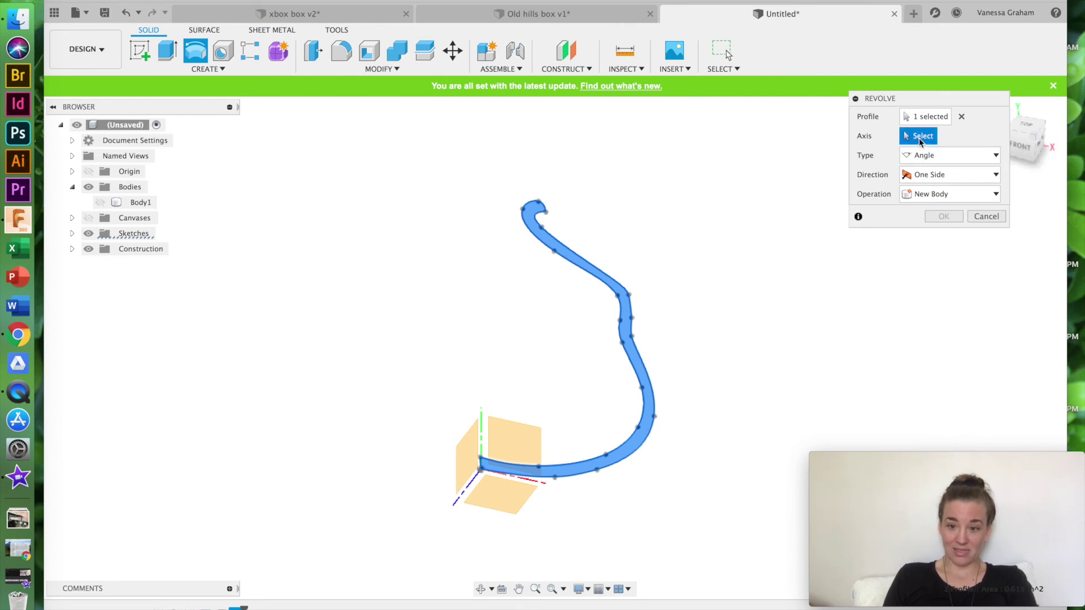
{"action": "left_click", "coordinate": [481, 427]}
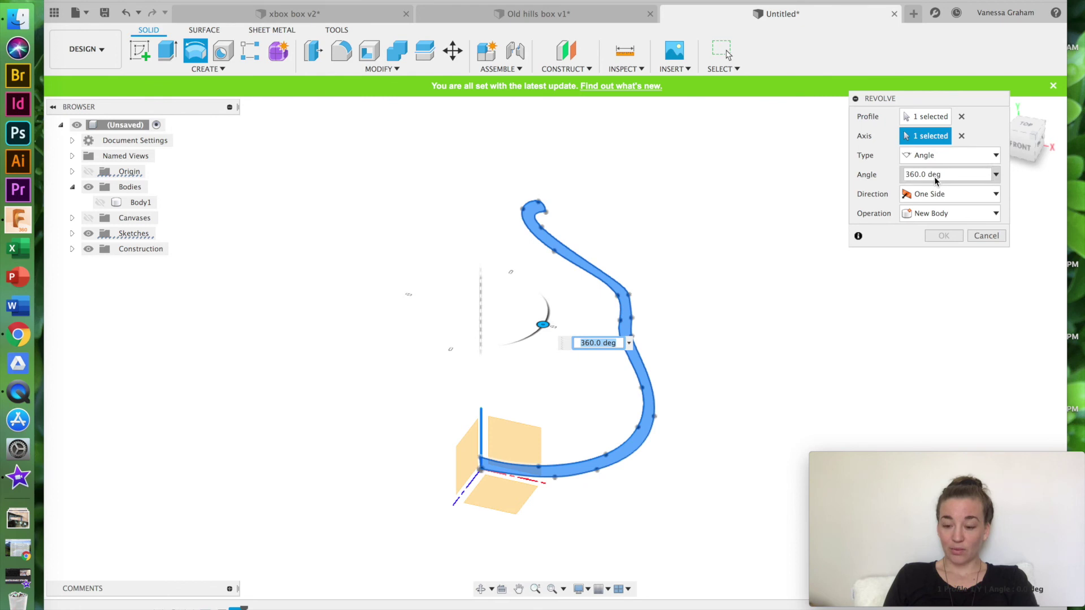
{"action": "left_click_drag", "start_coordinate": [933, 472], "coordinate": [986, 363]}
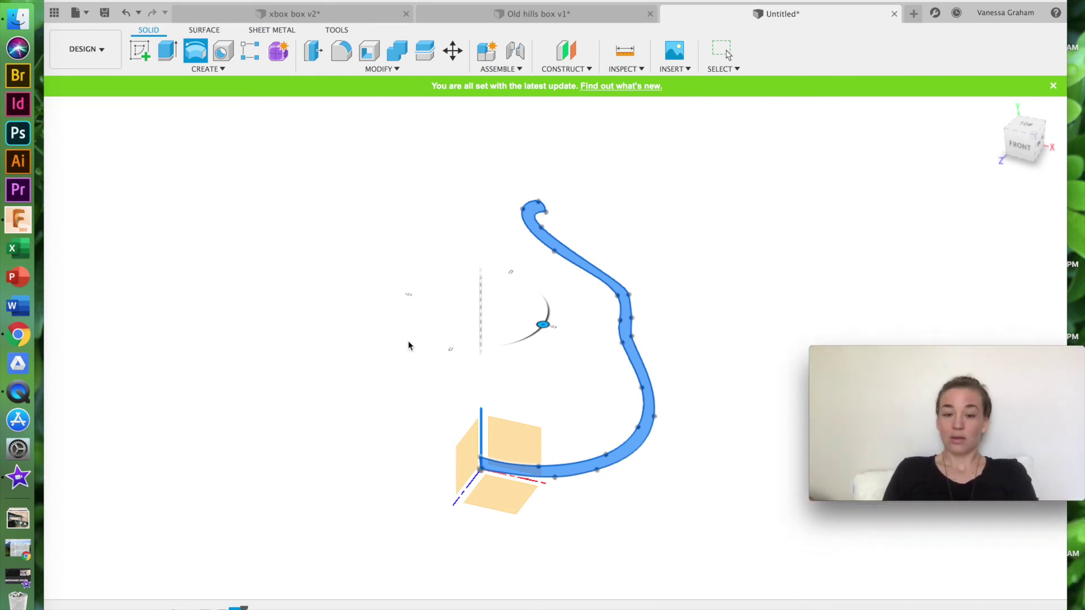
{"action": "left_click", "coordinate": [189, 58]}
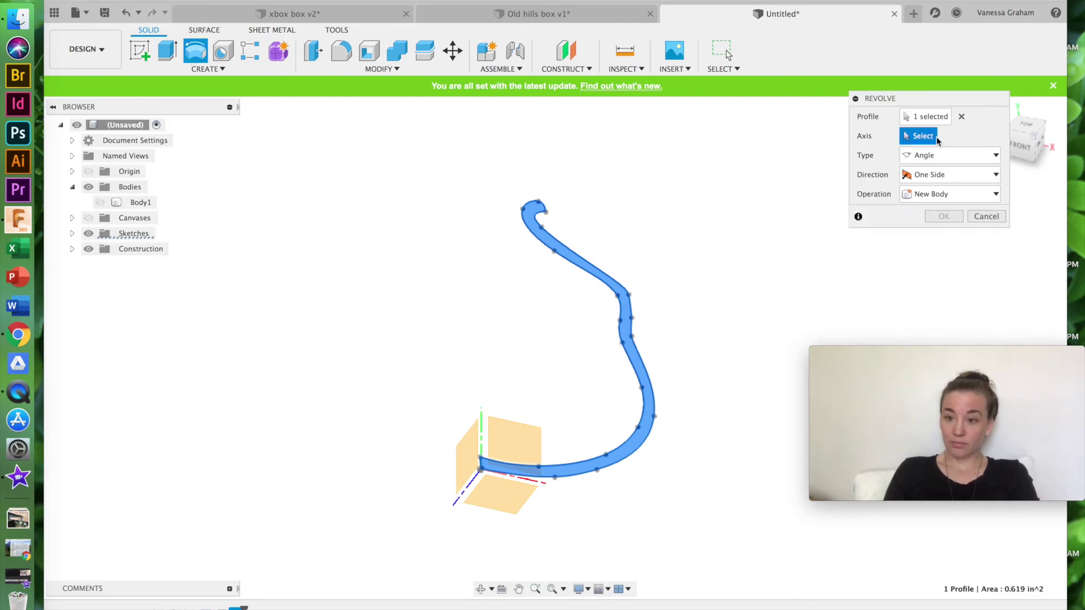
{"action": "left_click", "coordinate": [481, 435]}
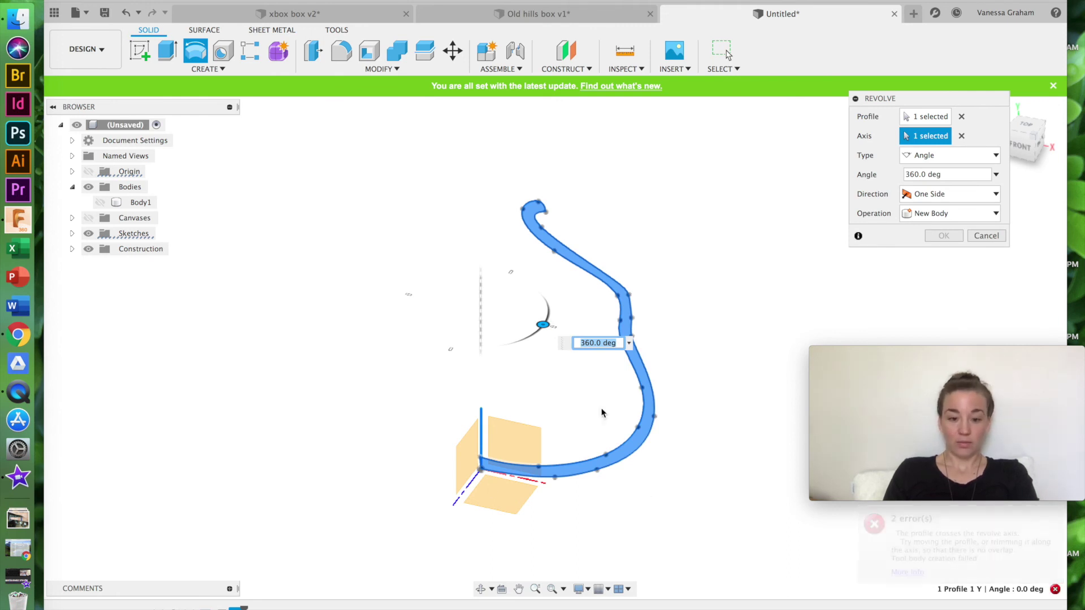
{"action": "left_click", "coordinate": [986, 237]}
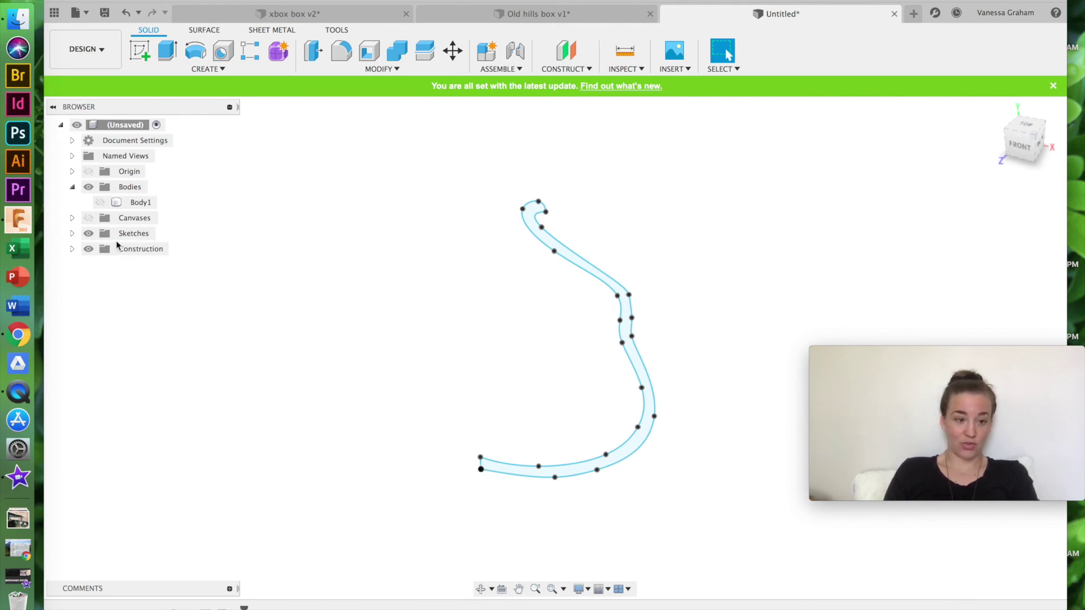
Edit Sketch3 to move the inner spline's base end point onto the vertical axis, about 0.136 in above the origin, and finish the sketch
{"action": "left_click", "coordinate": [72, 234]}
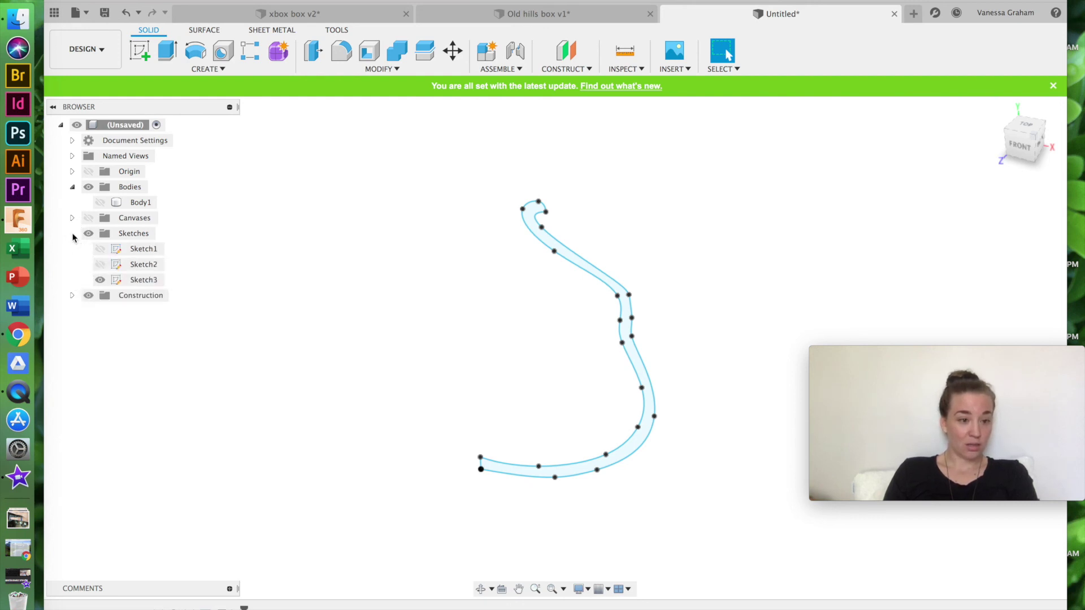
{"action": "right_click", "coordinate": [136, 282]}
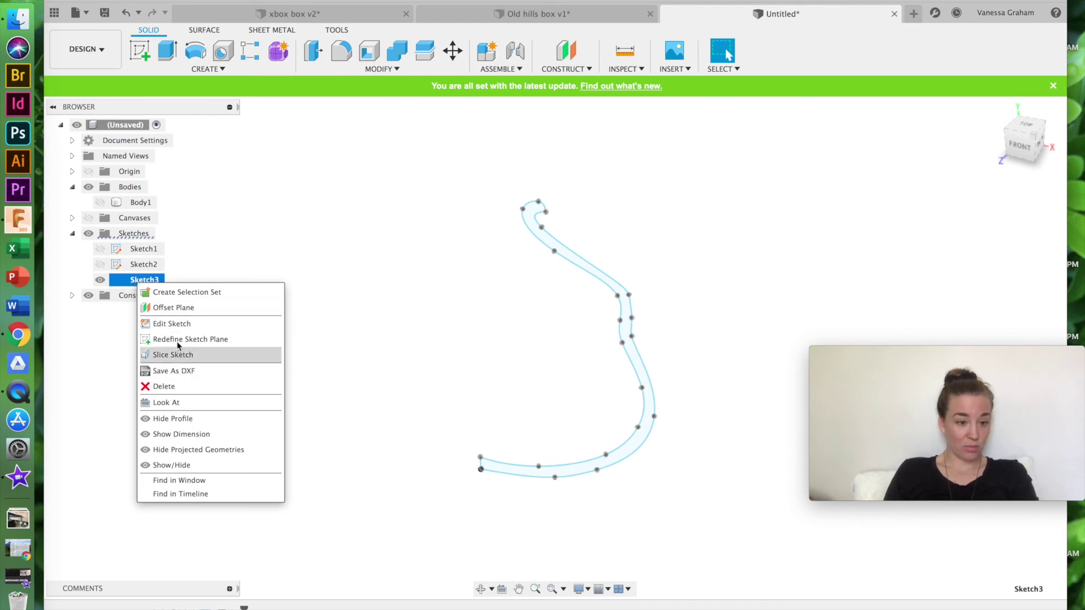
{"action": "left_click", "coordinate": [173, 324]}
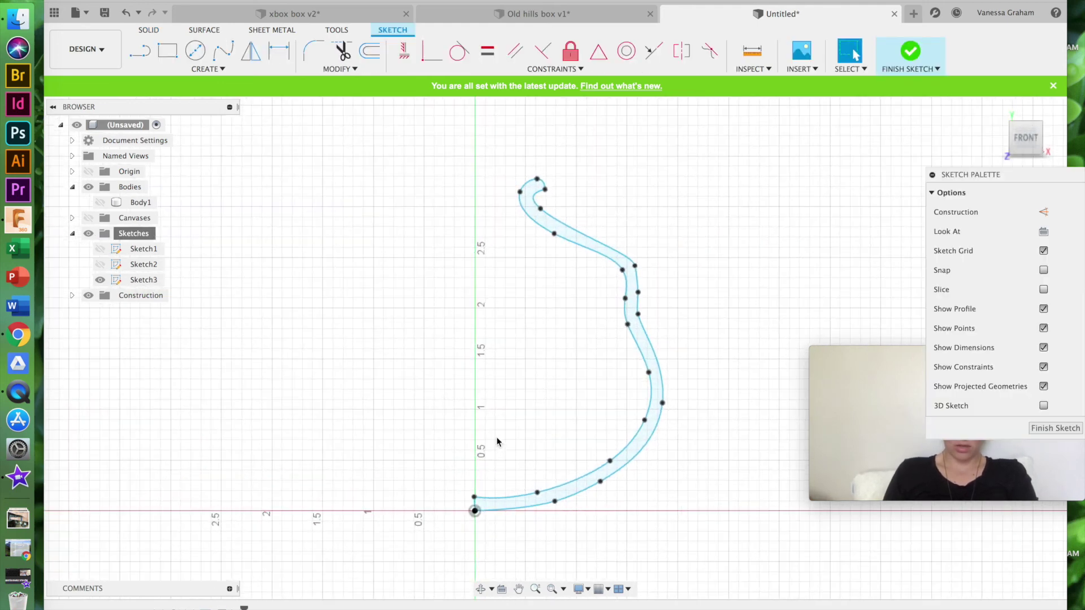
{"action": "scroll", "coordinate": [503, 433], "scroll_direction": "up", "scroll_amount": 5}
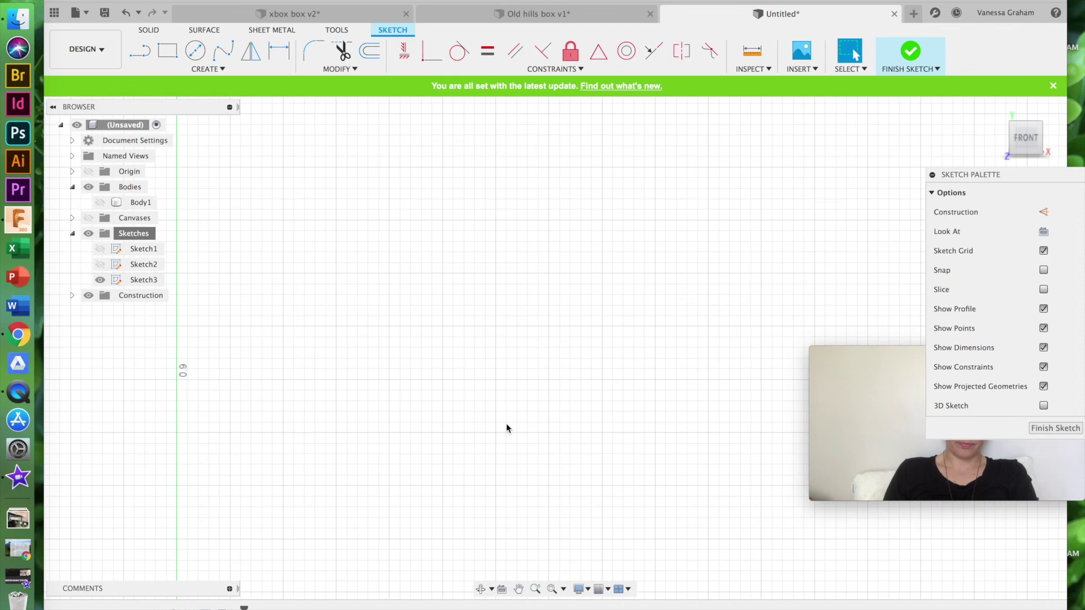
{"action": "scroll", "coordinate": [507, 427], "scroll_direction": "down", "scroll_amount": 6}
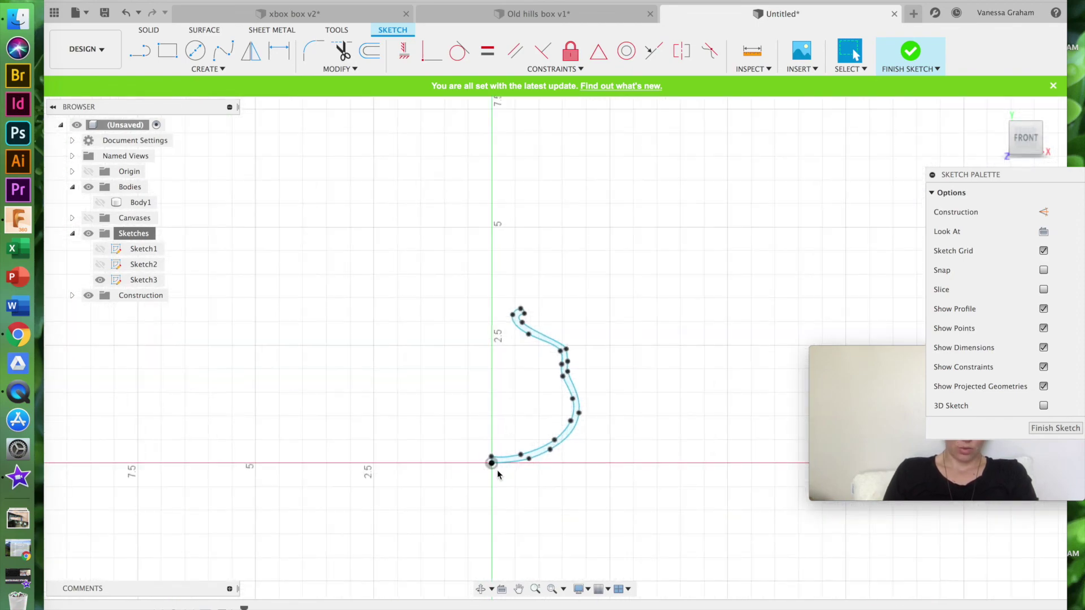
{"action": "scroll", "coordinate": [497, 456], "scroll_direction": "up", "scroll_amount": 10}
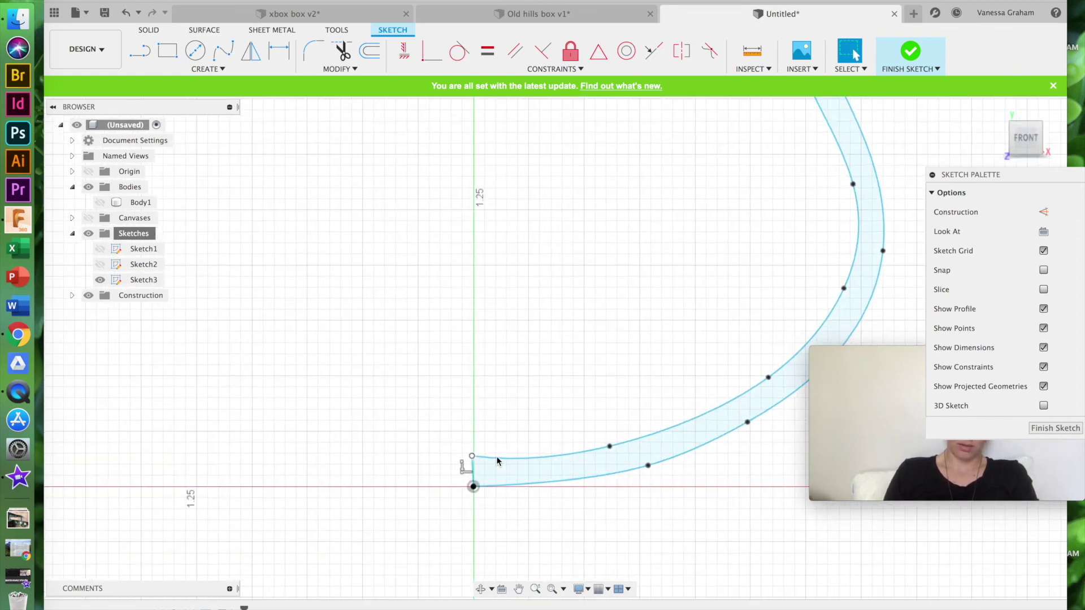
{"action": "scroll", "coordinate": [496, 456], "scroll_direction": "up", "scroll_amount": 5}
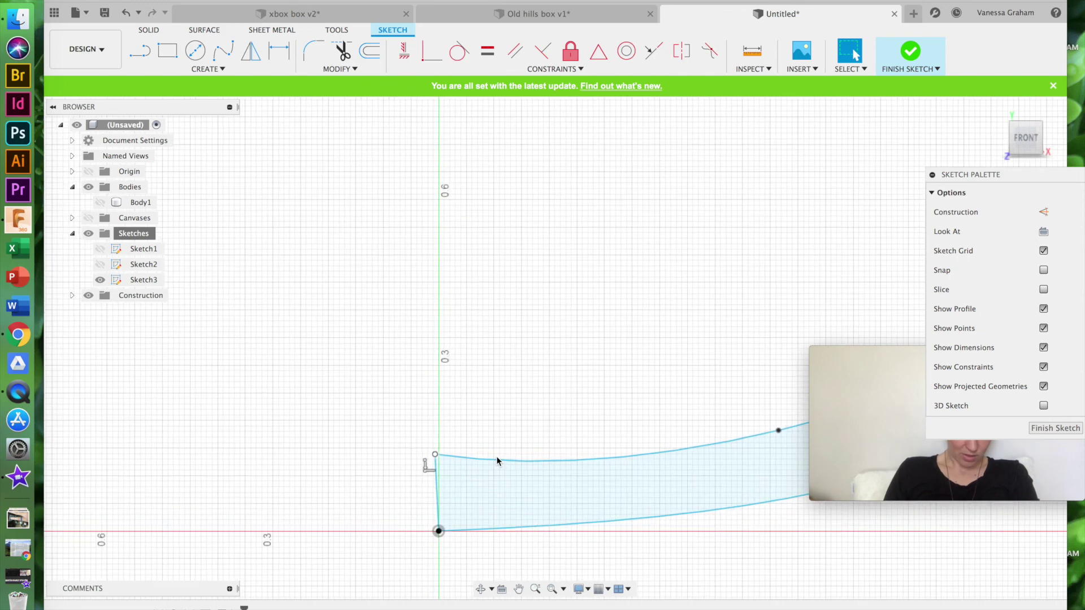
{"action": "left_click", "coordinate": [396, 454]}
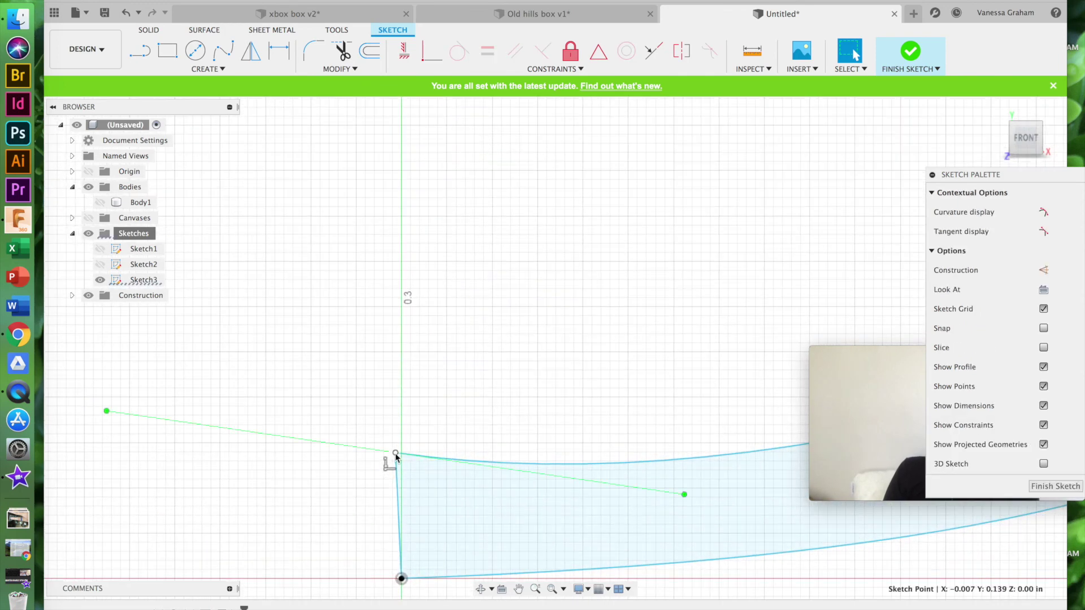
{"action": "left_click_drag", "start_coordinate": [396, 455], "coordinate": [402, 458]}
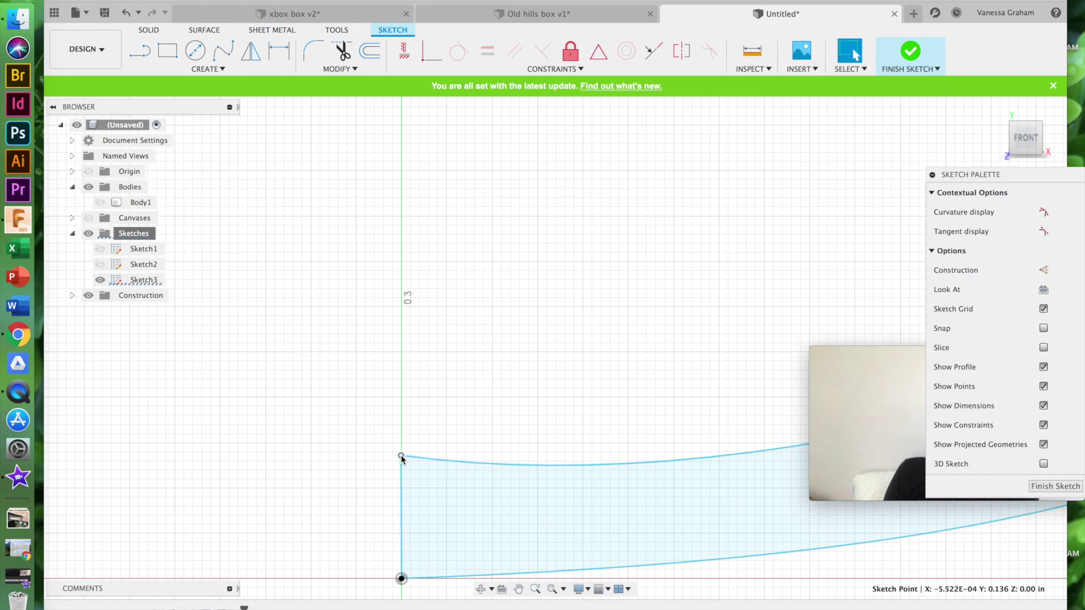
{"action": "left_click", "coordinate": [910, 53]}
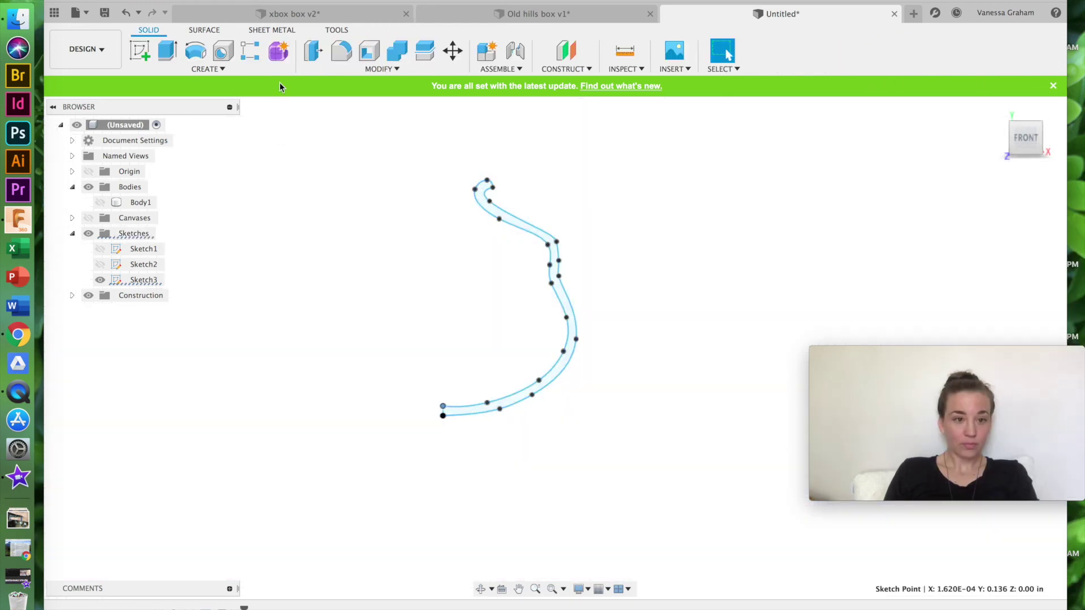
Revolve the closed wall profile 360 degrees about the vertical Y axis, one side, as a new body
{"action": "left_click", "coordinate": [196, 55]}
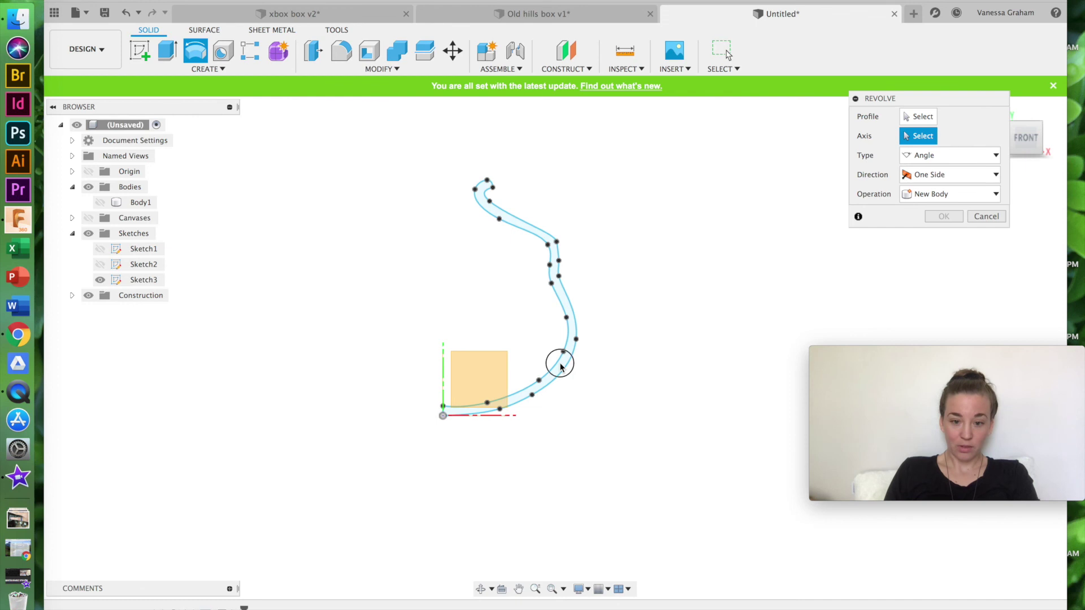
{"action": "left_click", "coordinate": [921, 117]}
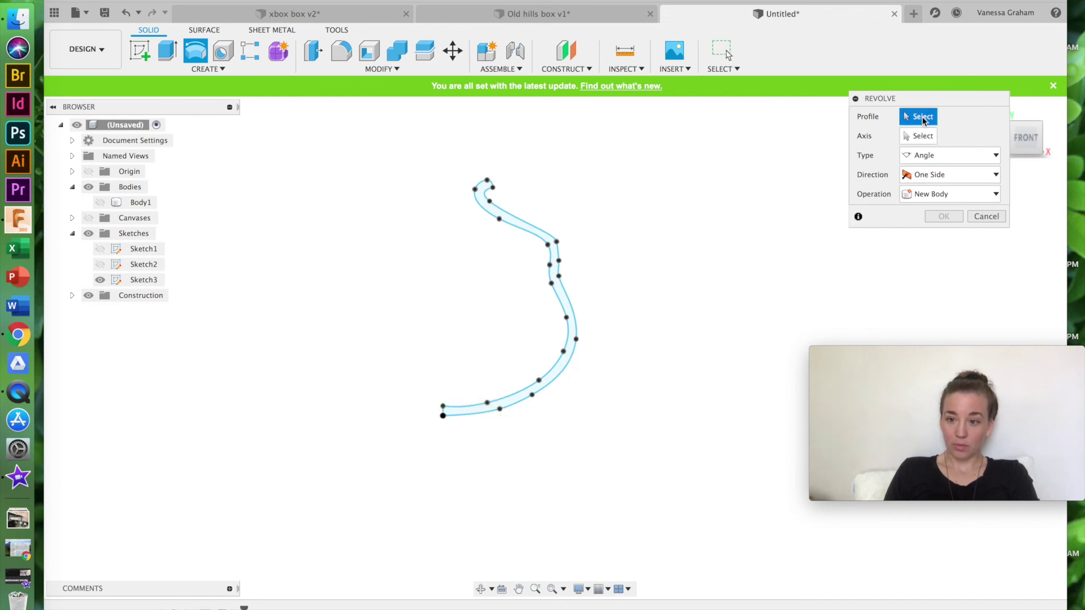
{"action": "left_click", "coordinate": [551, 372]}
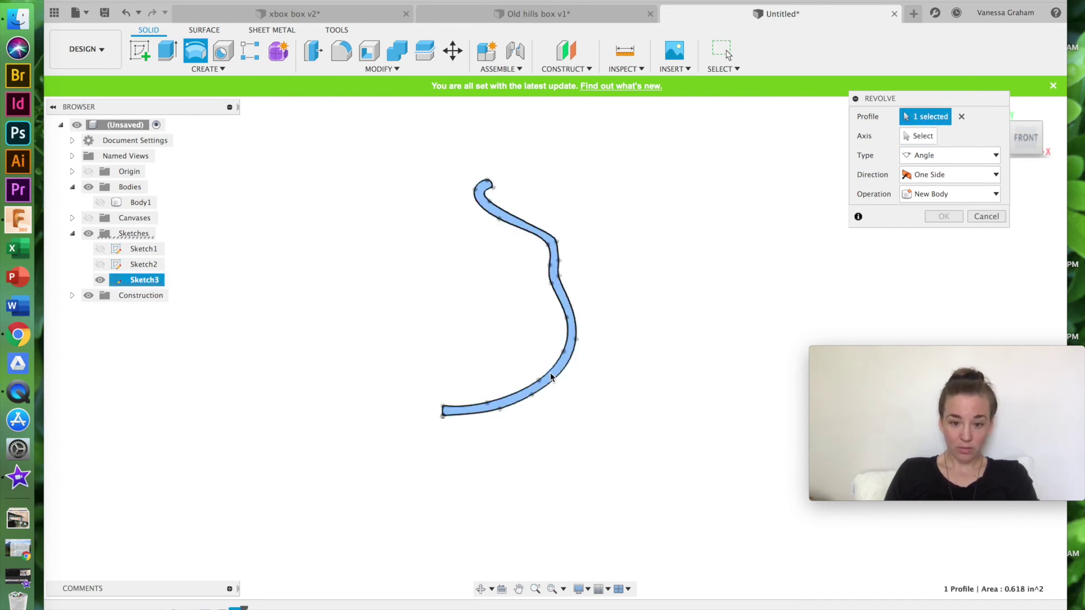
{"action": "left_click", "coordinate": [916, 136]}
{"action": "left_click", "coordinate": [443, 371]}
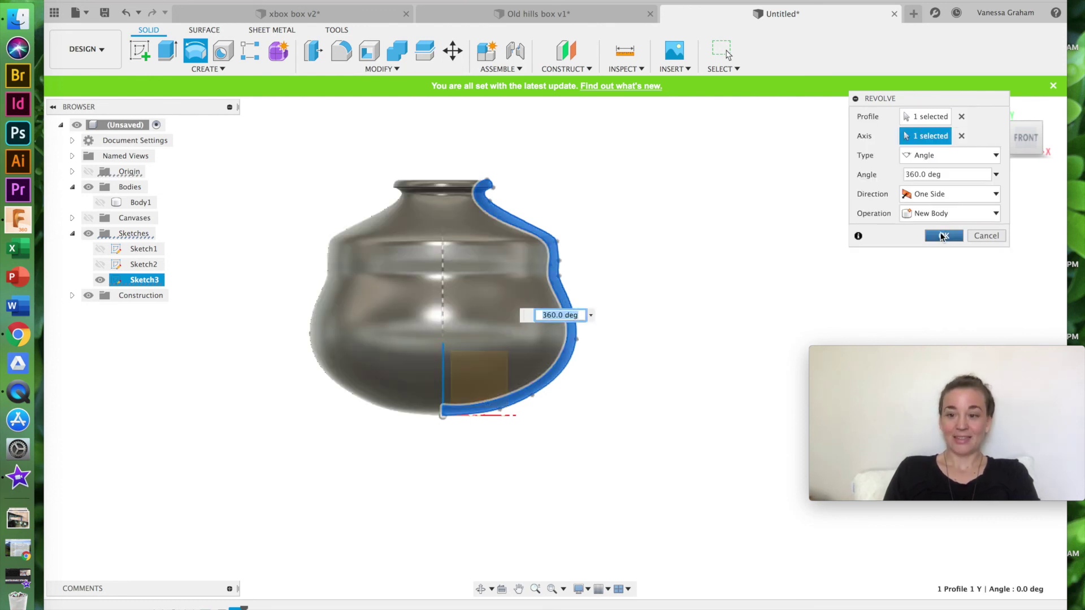
{"action": "mouse_move", "coordinate": [1025, 141]}
{"action": "left_mouse_down"}
{"action": "mouse_move", "coordinate": [1003, 213]}
{"action": "mouse_move", "coordinate": [993, 177]}
{"action": "mouse_move", "coordinate": [1013, 103]}
{"action": "mouse_move", "coordinate": [1022, 154]}
{"action": "mouse_move", "coordinate": [1047, 139]}
{"action": "mouse_move", "coordinate": [1038, 178]}
{"action": "left_mouse_up"}
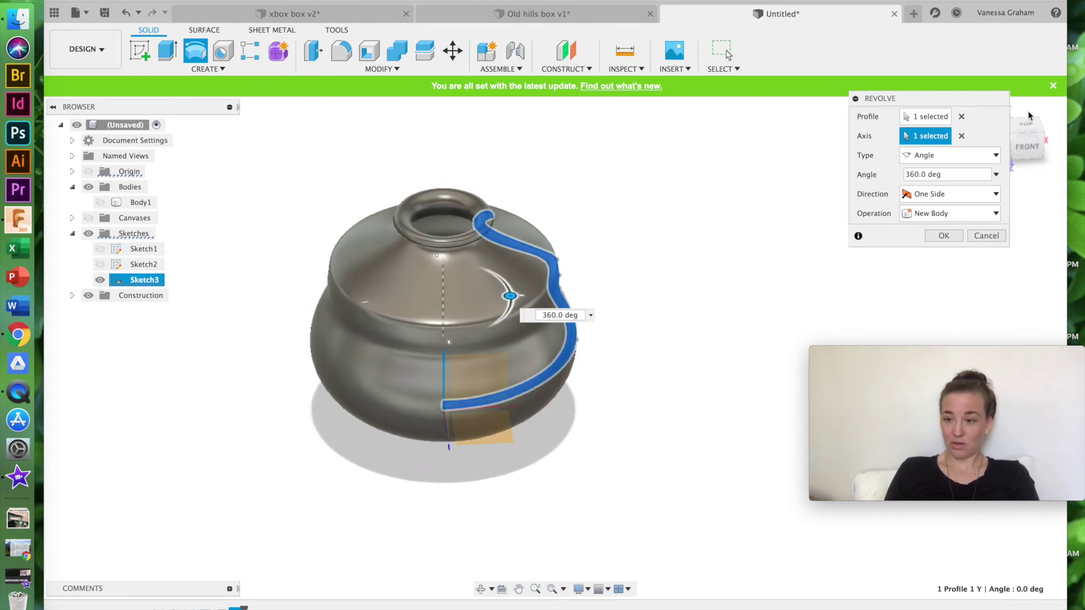
{"action": "mouse_move", "coordinate": [1034, 158]}
{"action": "left_mouse_down"}
{"action": "mouse_move", "coordinate": [1051, 98]}
{"action": "mouse_move", "coordinate": [1053, 126]}
{"action": "left_mouse_up"}
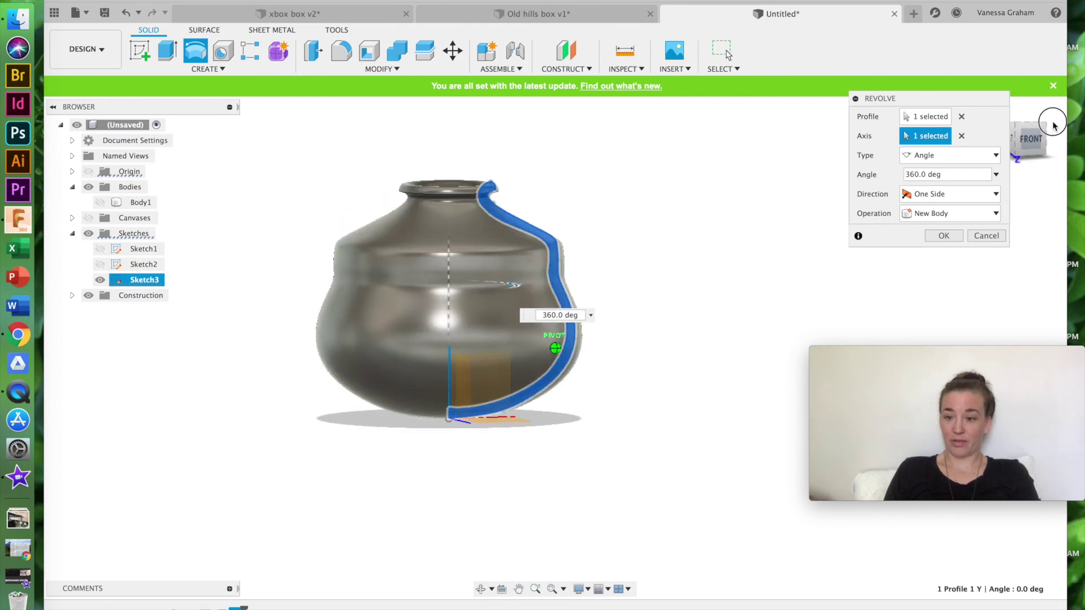
{"action": "left_click", "coordinate": [942, 237]}
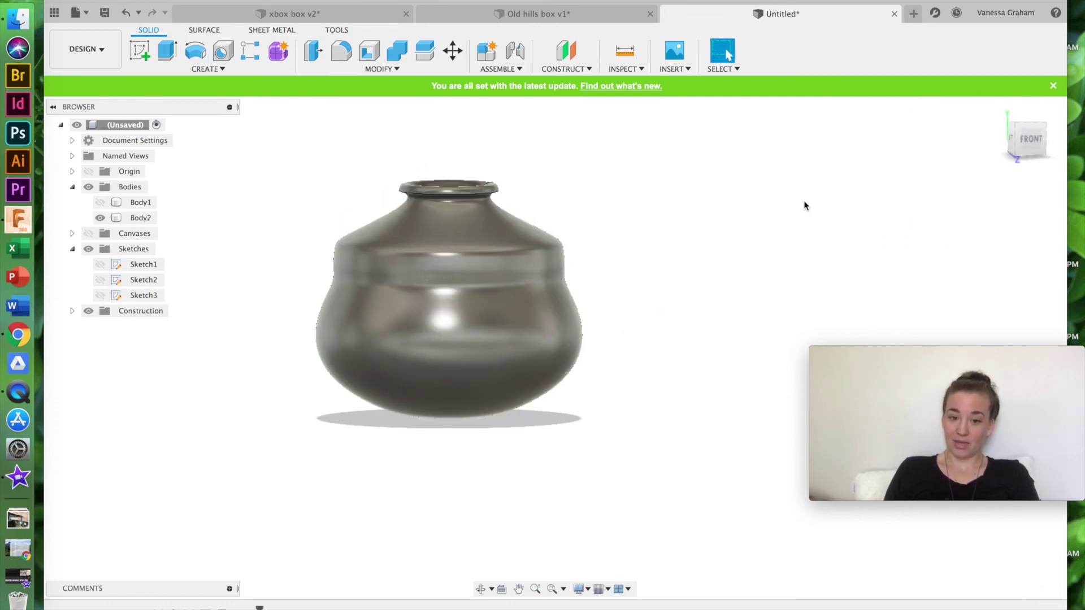
Examine the revolved vessel from several sides and compare its form with the box in the Old hills box document
{"action": "mouse_move", "coordinate": [1038, 138]}
{"action": "left_mouse_down"}
{"action": "mouse_move", "coordinate": [989, 225]}
{"action": "mouse_move", "coordinate": [988, 171]}
{"action": "mouse_move", "coordinate": [1008, 111]}
{"action": "mouse_move", "coordinate": [1000, 138]}
{"action": "mouse_move", "coordinate": [989, 124]}
{"action": "left_mouse_up"}
{"action": "scroll", "coordinate": [545, 323], "scroll_direction": "down", "scroll_amount": 5}
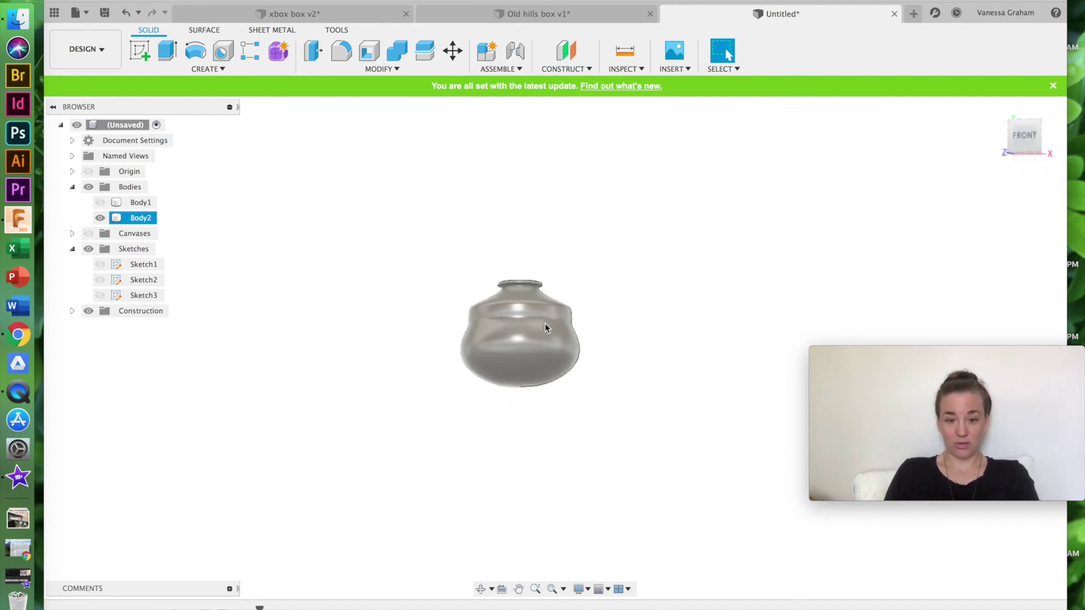
{"action": "mouse_move", "coordinate": [1020, 144]}
{"action": "left_mouse_down"}
{"action": "mouse_move", "coordinate": [1042, 169]}
{"action": "mouse_move", "coordinate": [43, 146]}
{"action": "mouse_move", "coordinate": [1011, 193]}
{"action": "mouse_move", "coordinate": [924, 153]}
{"action": "left_mouse_up"}
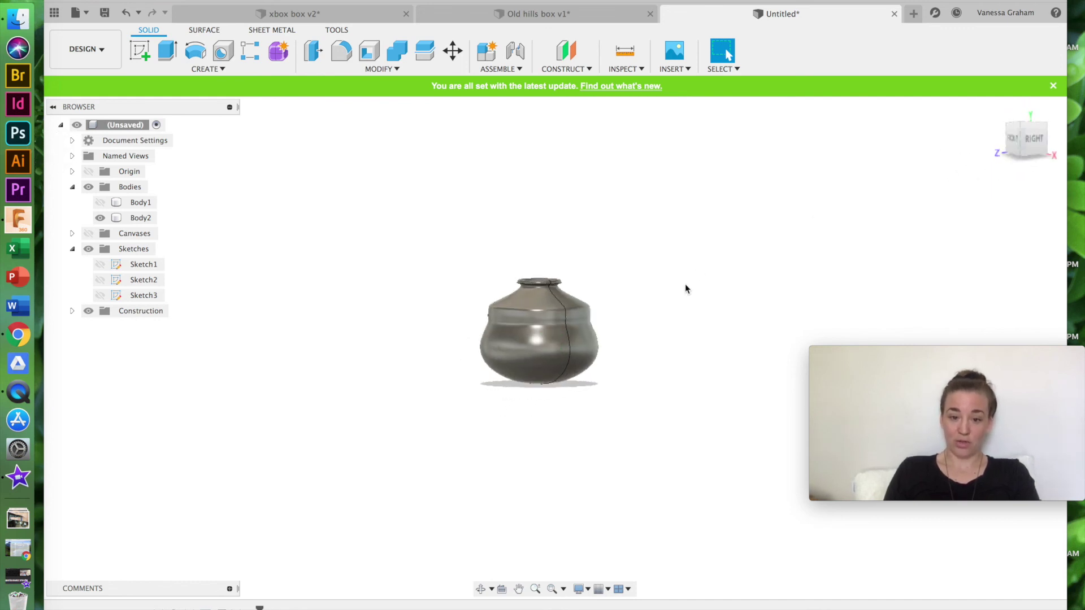
{"action": "scroll", "coordinate": [683, 277], "scroll_direction": "up", "scroll_amount": 5}
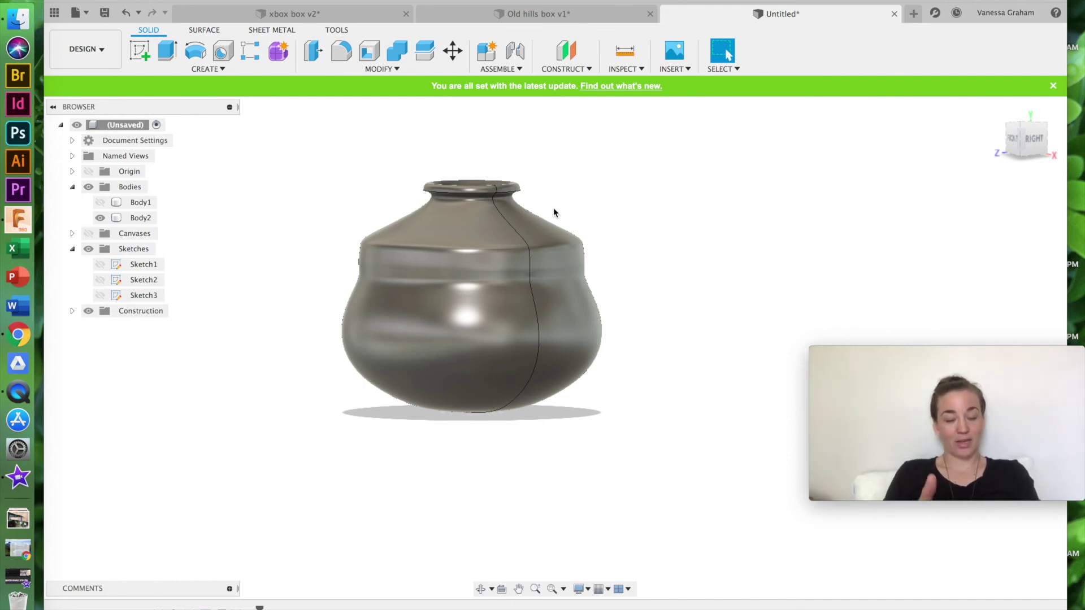
{"action": "left_click", "coordinate": [515, 17]}
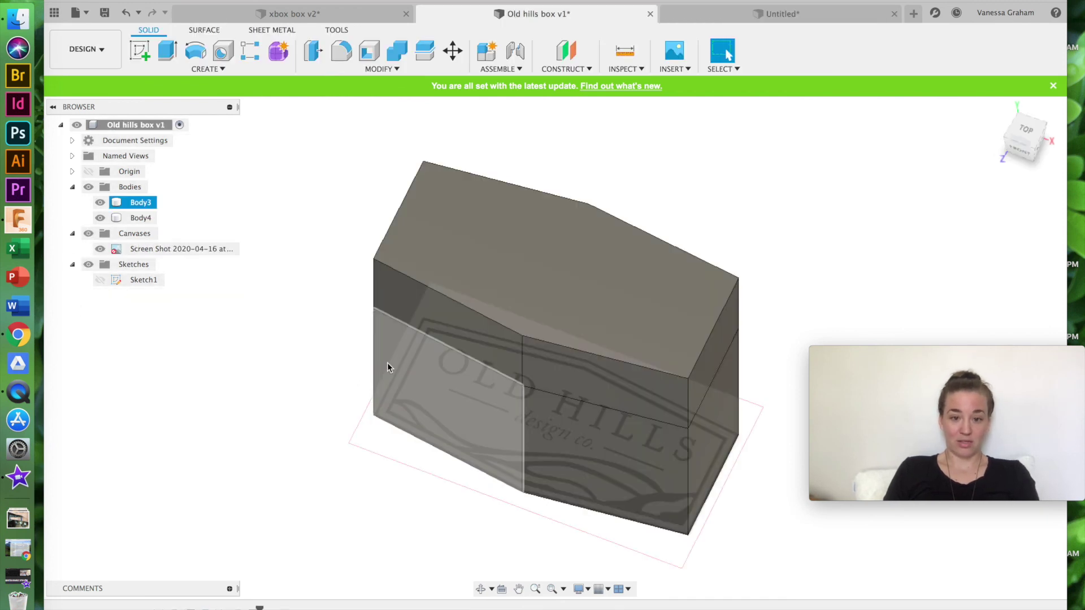
{"action": "left_click", "coordinate": [1038, 150]}
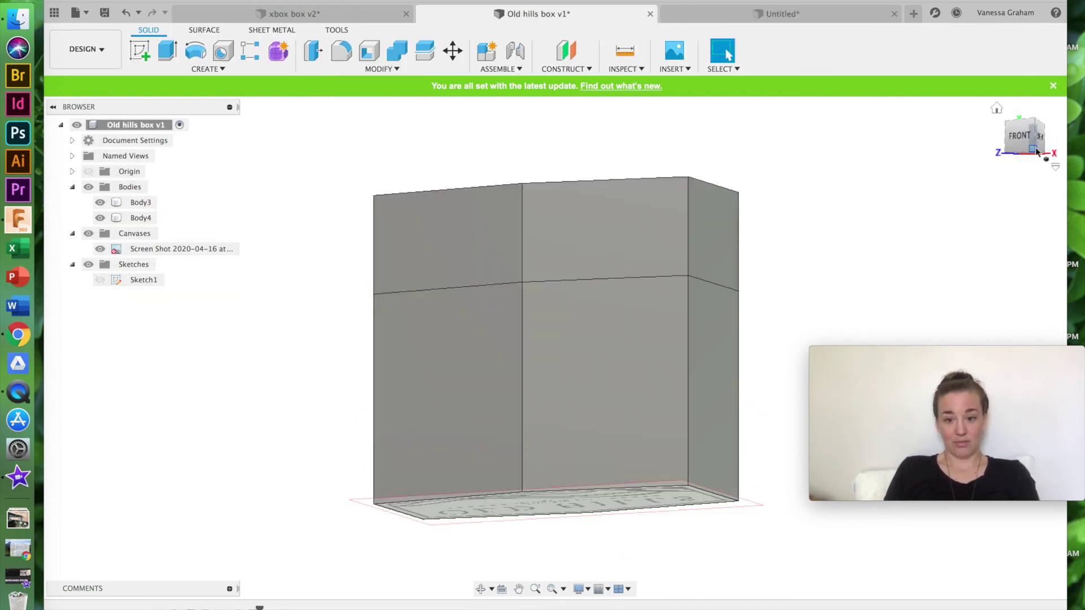
{"action": "left_click", "coordinate": [859, 19]}
{"action": "mouse_move", "coordinate": [1025, 136]}
{"action": "left_mouse_down"}
{"action": "mouse_move", "coordinate": [1066, 194]}
{"action": "mouse_move", "coordinate": [1080, 132]}
{"action": "mouse_move", "coordinate": [969, 138]}
{"action": "mouse_move", "coordinate": [930, 114]}
{"action": "mouse_move", "coordinate": [514, 133]}
{"action": "mouse_move", "coordinate": [498, 151]}
{"action": "left_mouse_up"}
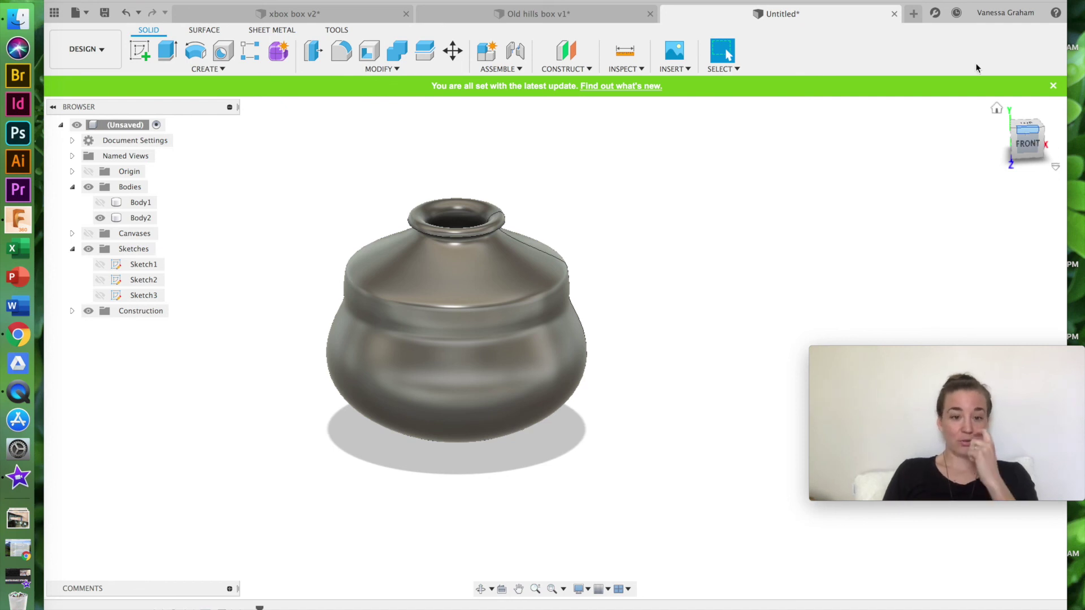
In the xbox box document, show the bodies and hide the canvases to examine the tension-fit box and its lid
{"action": "left_click", "coordinate": [302, 16]}
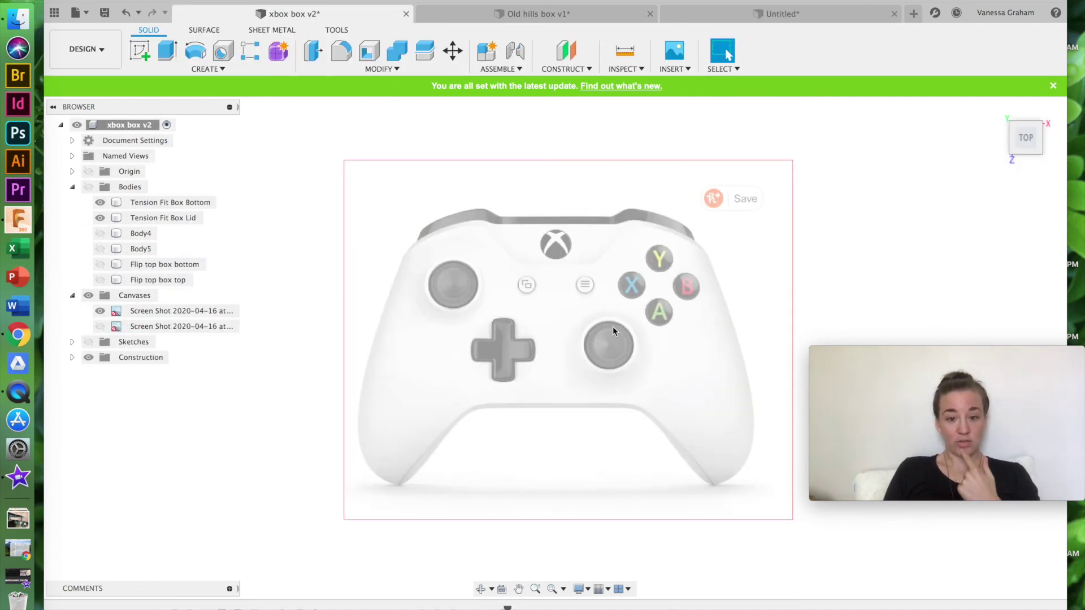
{"action": "left_click", "coordinate": [89, 188]}
{"action": "mouse_move", "coordinate": [1032, 153]}
{"action": "left_mouse_down"}
{"action": "mouse_move", "coordinate": [998, 73]}
{"action": "mouse_move", "coordinate": [993, 90]}
{"action": "mouse_move", "coordinate": [968, 91]}
{"action": "left_mouse_up"}
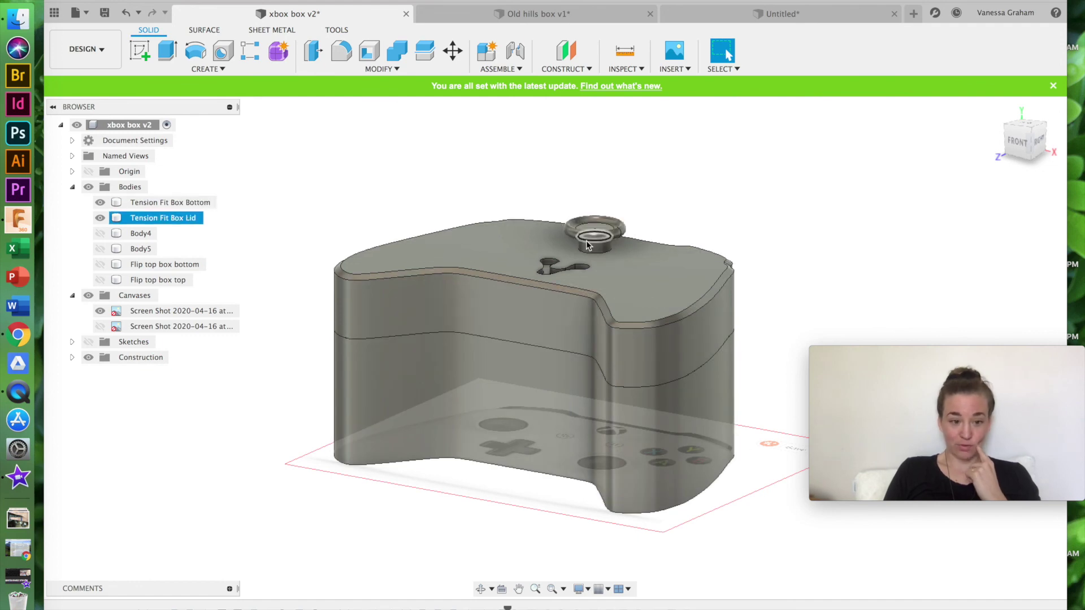
{"action": "left_click", "coordinate": [89, 296]}
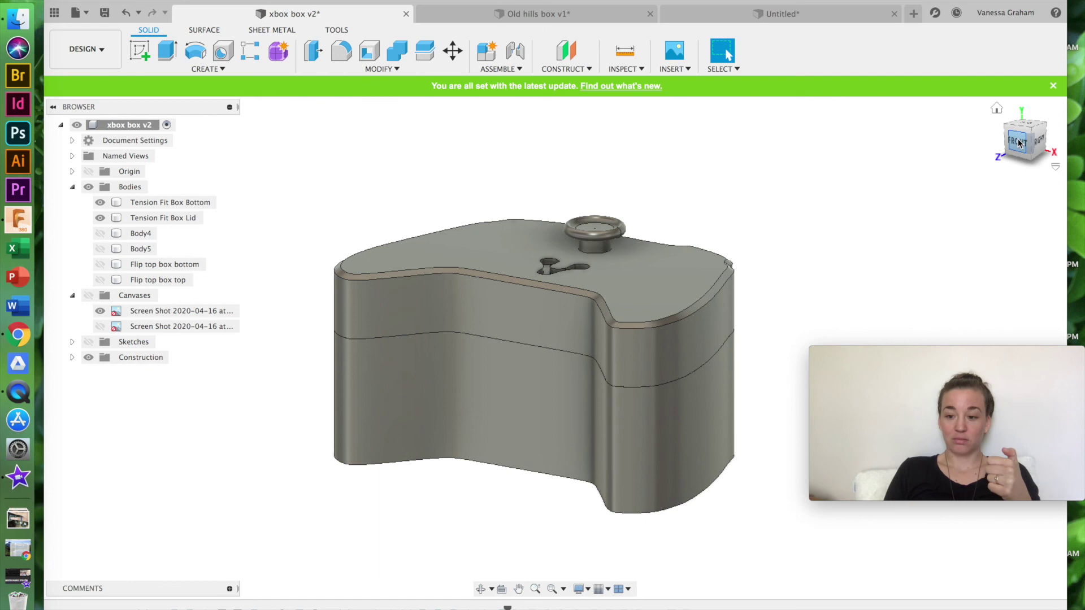
{"action": "mouse_move", "coordinate": [1019, 146]}
{"action": "left_mouse_down"}
{"action": "mouse_move", "coordinate": [1011, 169]}
{"action": "mouse_move", "coordinate": [1001, 133]}
{"action": "mouse_move", "coordinate": [986, 169]}
{"action": "mouse_move", "coordinate": [940, 155]}
{"action": "mouse_move", "coordinate": [940, 133]}
{"action": "mouse_move", "coordinate": [1043, 152]}
{"action": "mouse_move", "coordinate": [1027, 155]}
{"action": "left_mouse_up"}
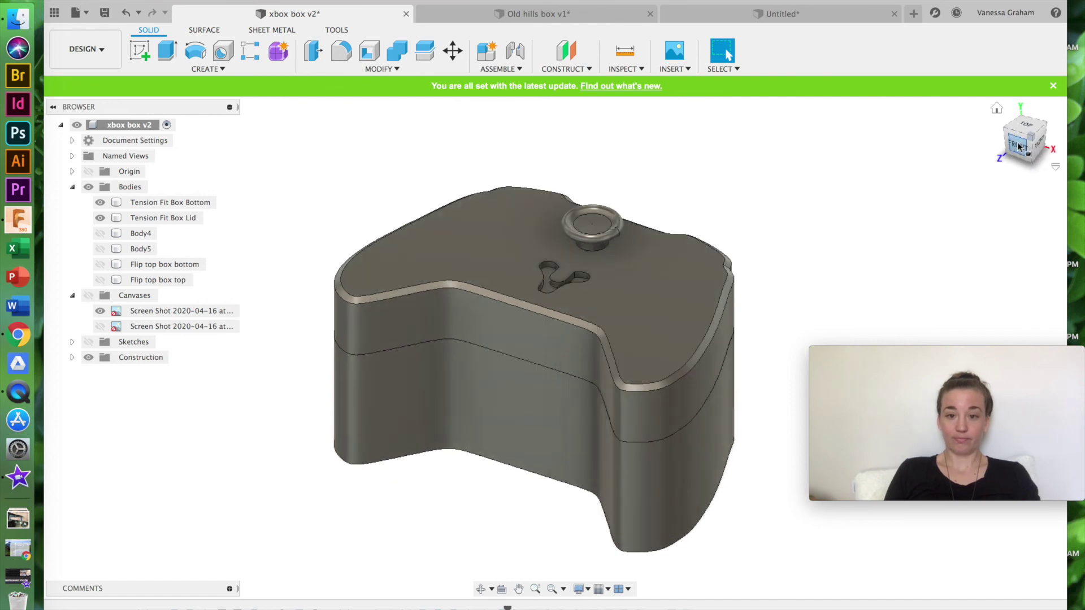
{"action": "left_click", "coordinate": [673, 318]}
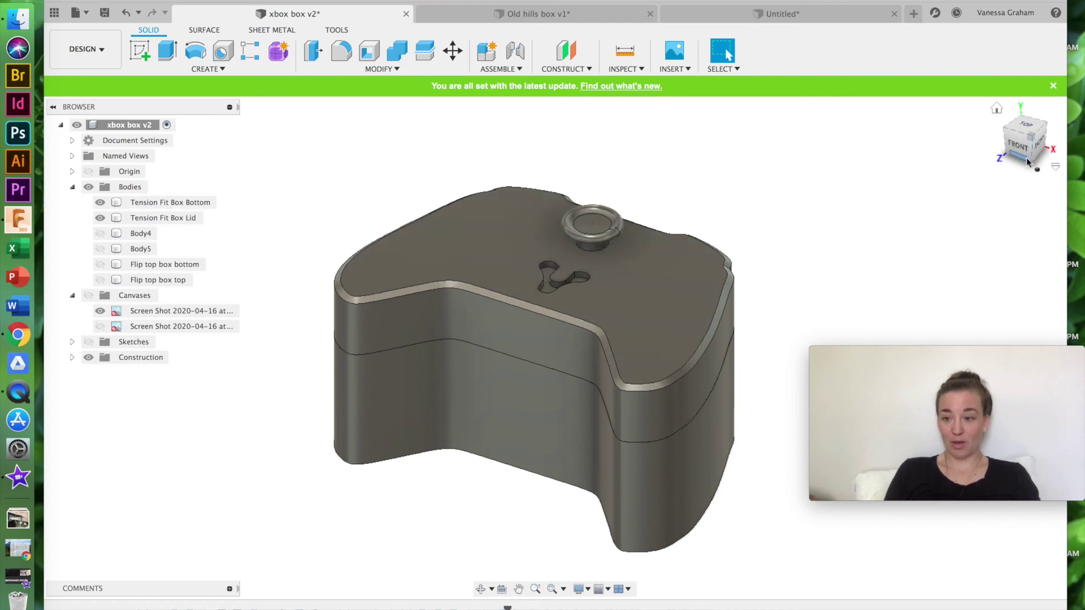
{"action": "mouse_move", "coordinate": [1033, 155]}
{"action": "left_mouse_down"}
{"action": "mouse_move", "coordinate": [955, 177]}
{"action": "mouse_move", "coordinate": [933, 150]}
{"action": "mouse_move", "coordinate": [940, 119]}
{"action": "mouse_move", "coordinate": [1026, 135]}
{"action": "left_mouse_up"}
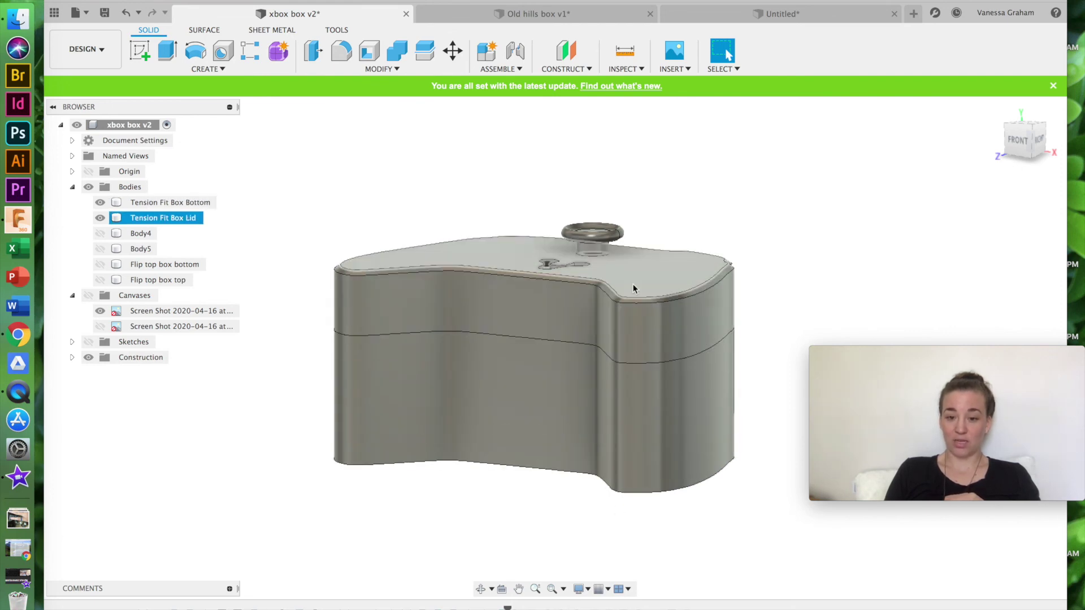
{"action": "mouse_move", "coordinate": [1017, 145]}
{"action": "left_mouse_down"}
{"action": "mouse_move", "coordinate": [993, 174]}
{"action": "mouse_move", "coordinate": [1008, 159]}
{"action": "left_mouse_up"}
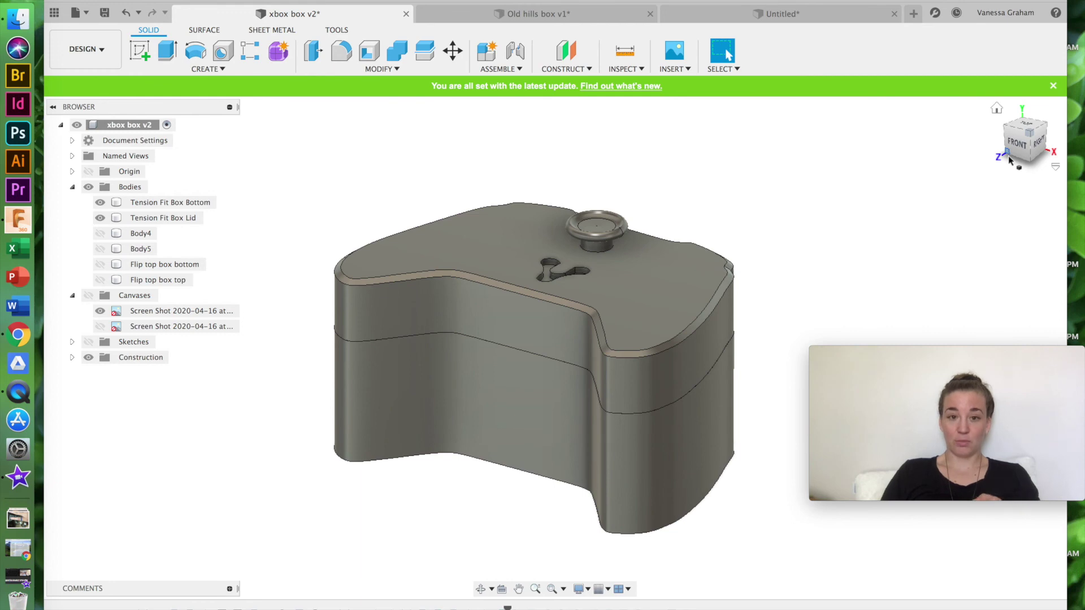